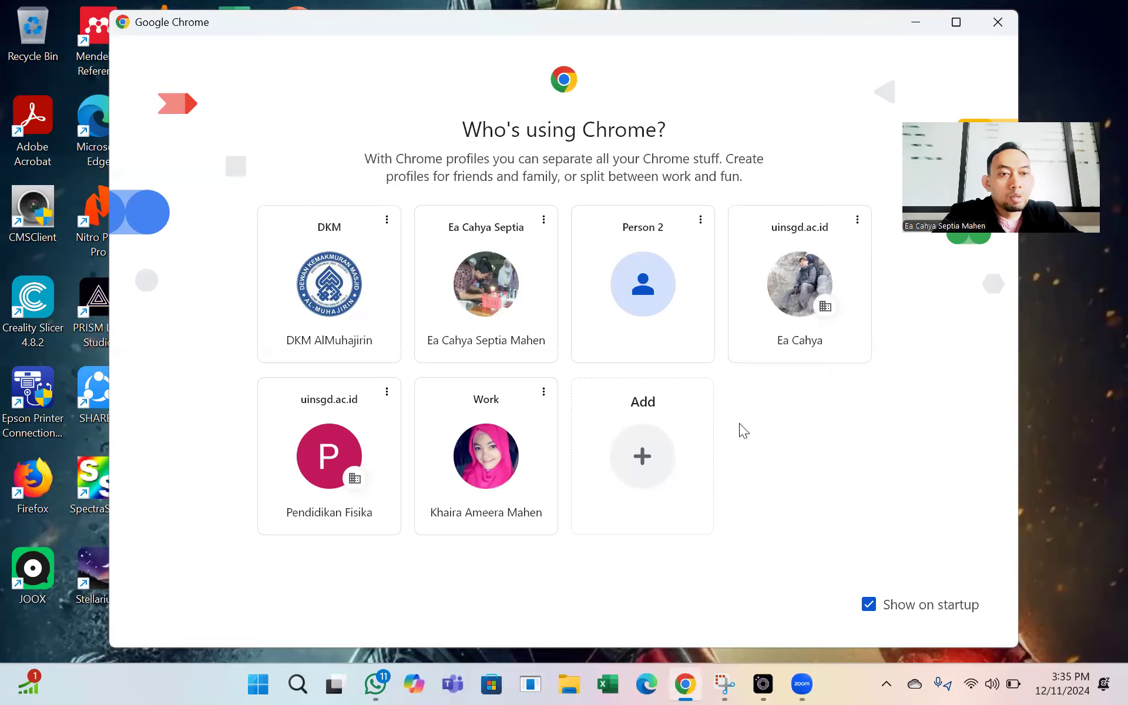
Open the uinsgd.ac.id browser profile, search for google earth and open the Explore Google Earth result.
{"action": "left_click", "coordinate": [799, 295]}
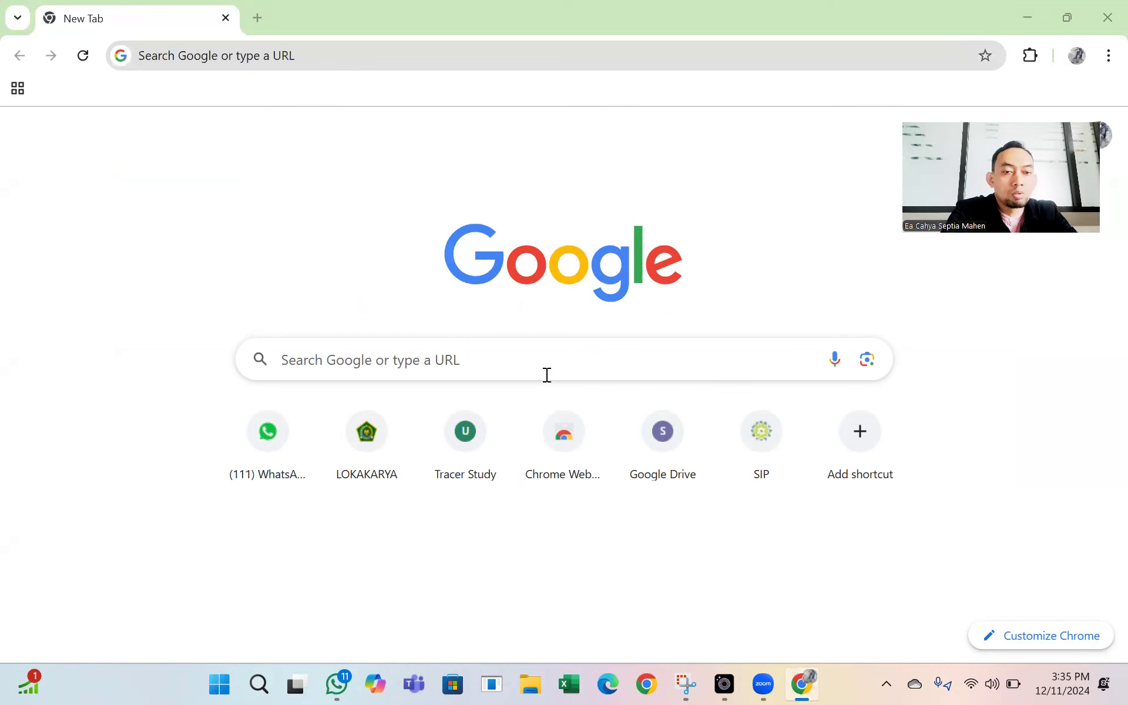
{"action": "left_click", "coordinate": [517, 370]}
{"action": "left_click", "coordinate": [473, 404]}
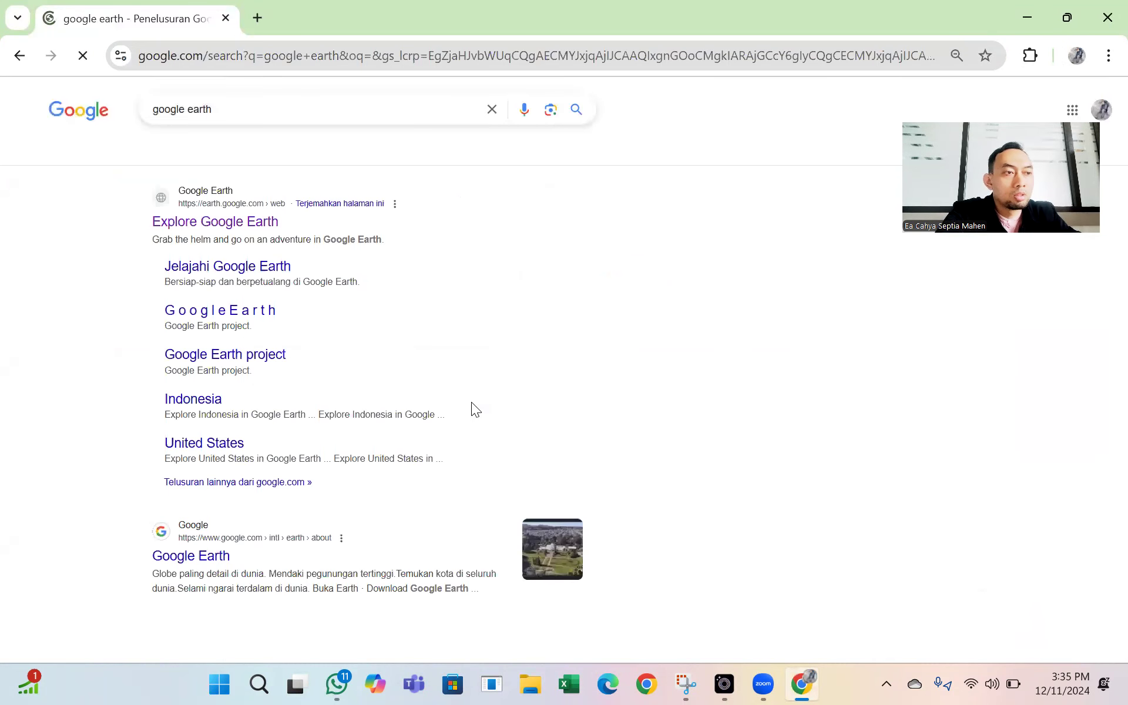
{"action": "left_click", "coordinate": [240, 227]}
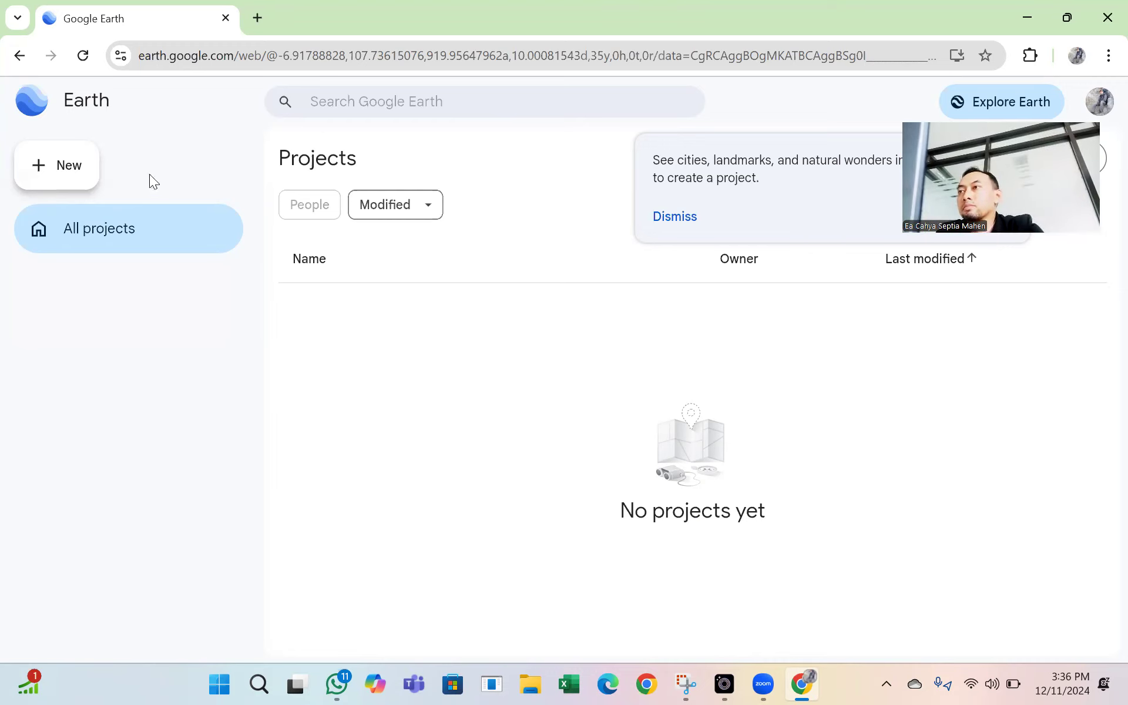
{"action": "left_click", "coordinate": [74, 171]}
{"action": "left_click", "coordinate": [193, 152]}
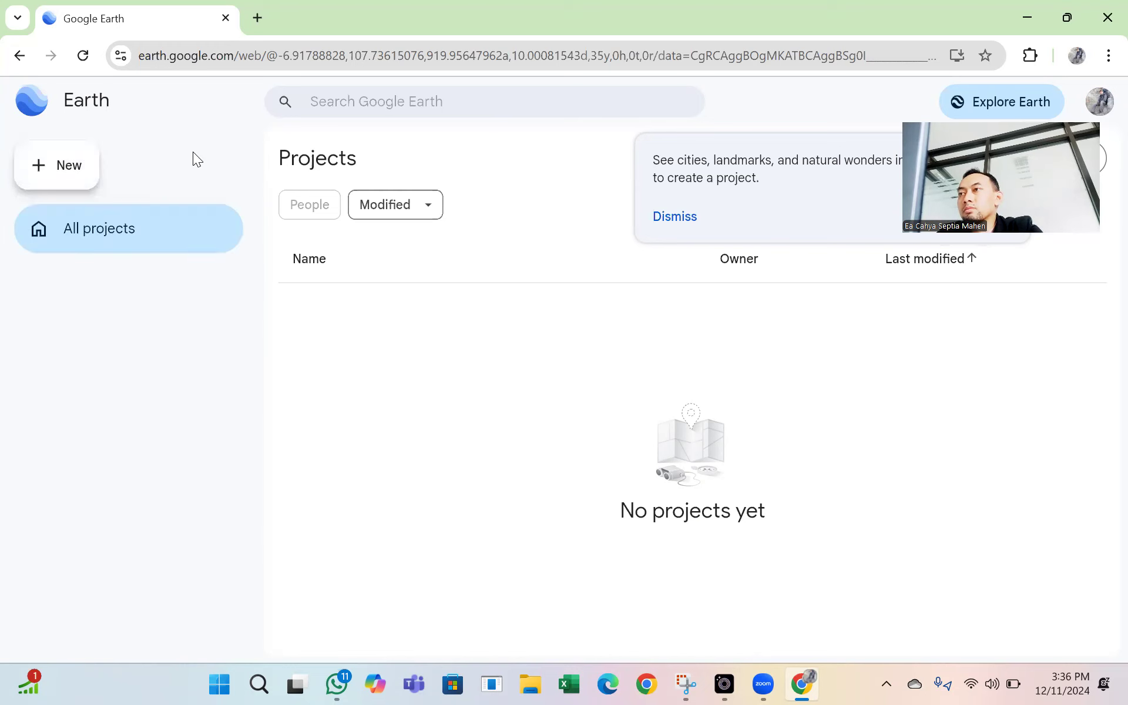
{"action": "left_click", "coordinate": [311, 54]}
{"action": "left_click", "coordinate": [347, 55]}
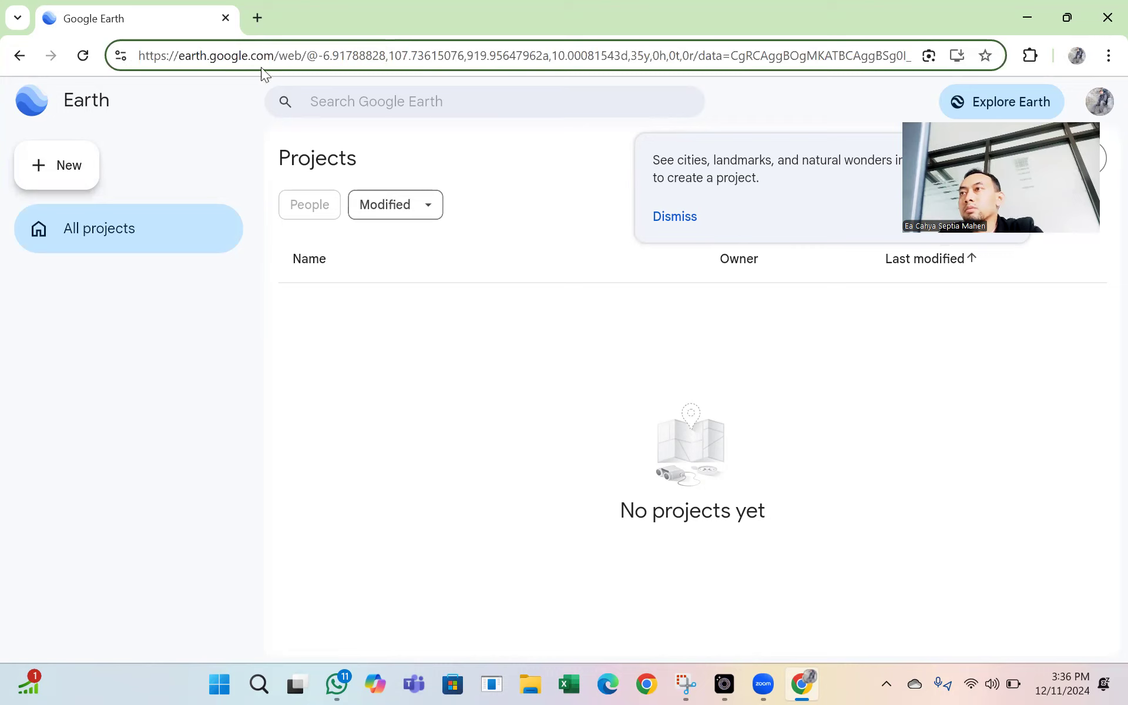
{"action": "left_click_drag", "start_coordinate": [284, 56], "coordinate": [1009, 37]}
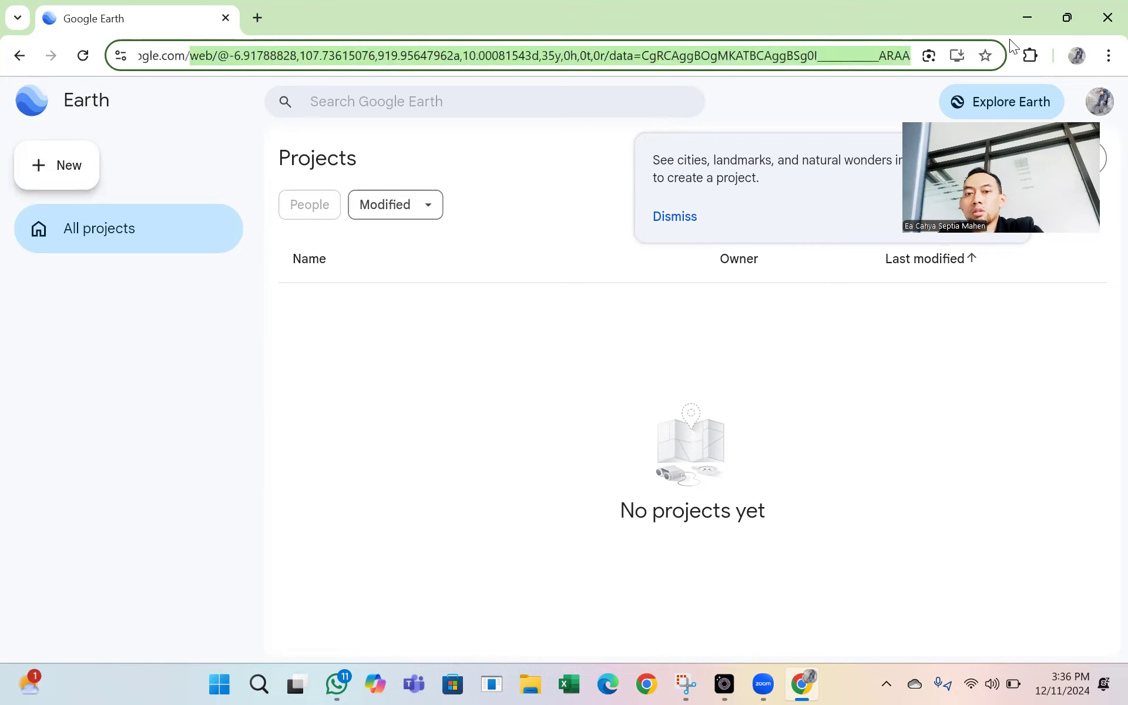
{"action": "key", "text": "BackSpace"}
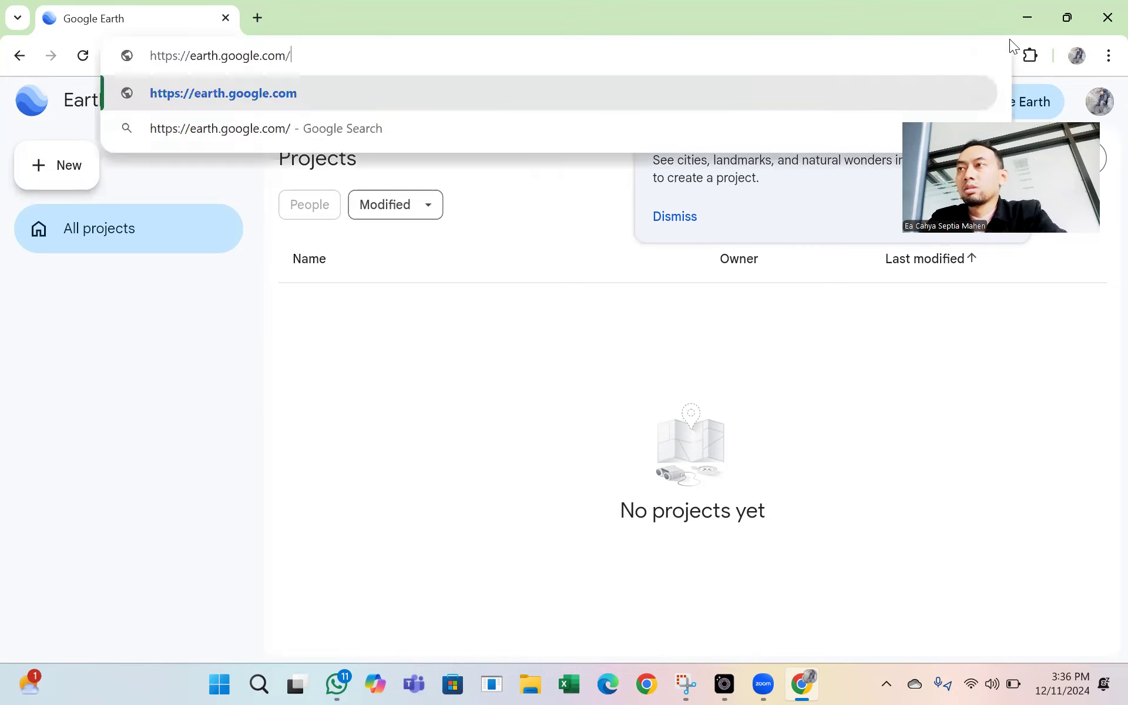
{"action": "key", "text": "Return"}
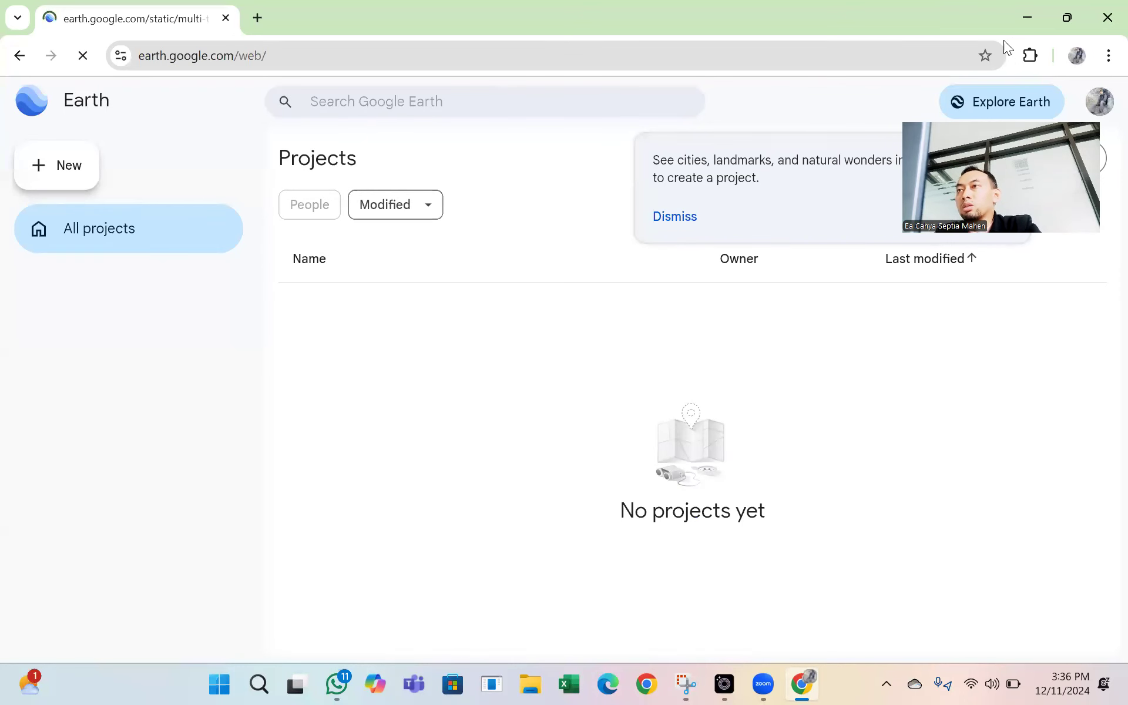
Enter the Explore Earth map view and fly to mecca from the recent searches.
{"action": "left_click", "coordinate": [950, 103]}
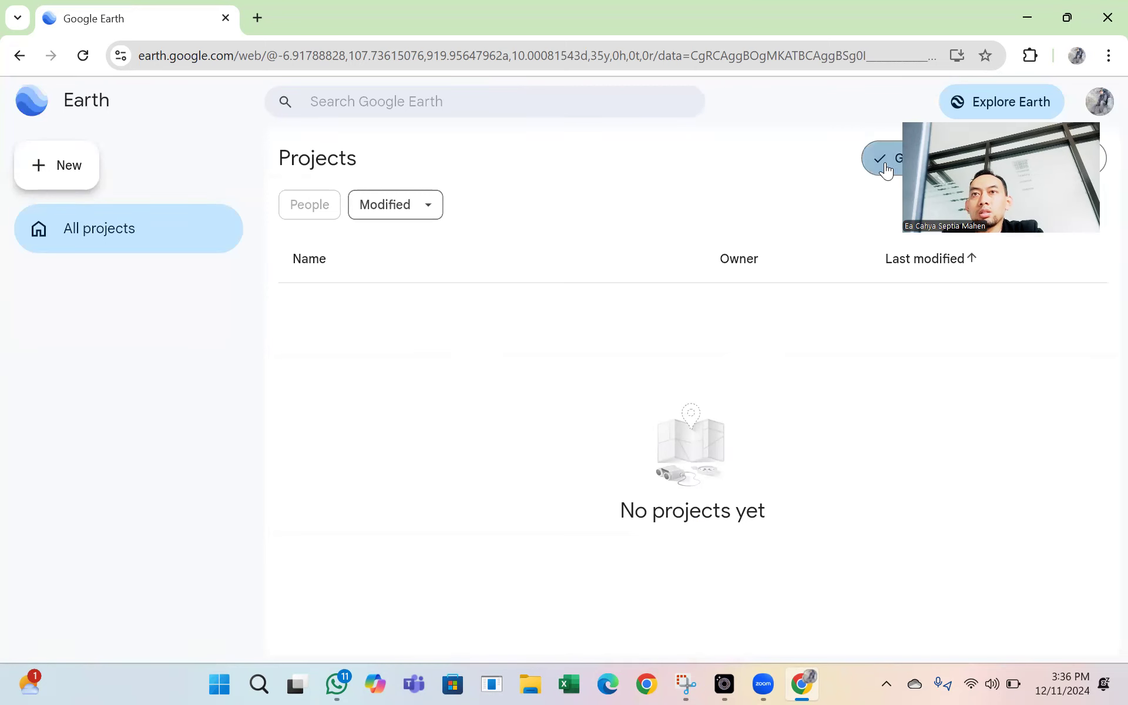
{"action": "left_click", "coordinate": [964, 104]}
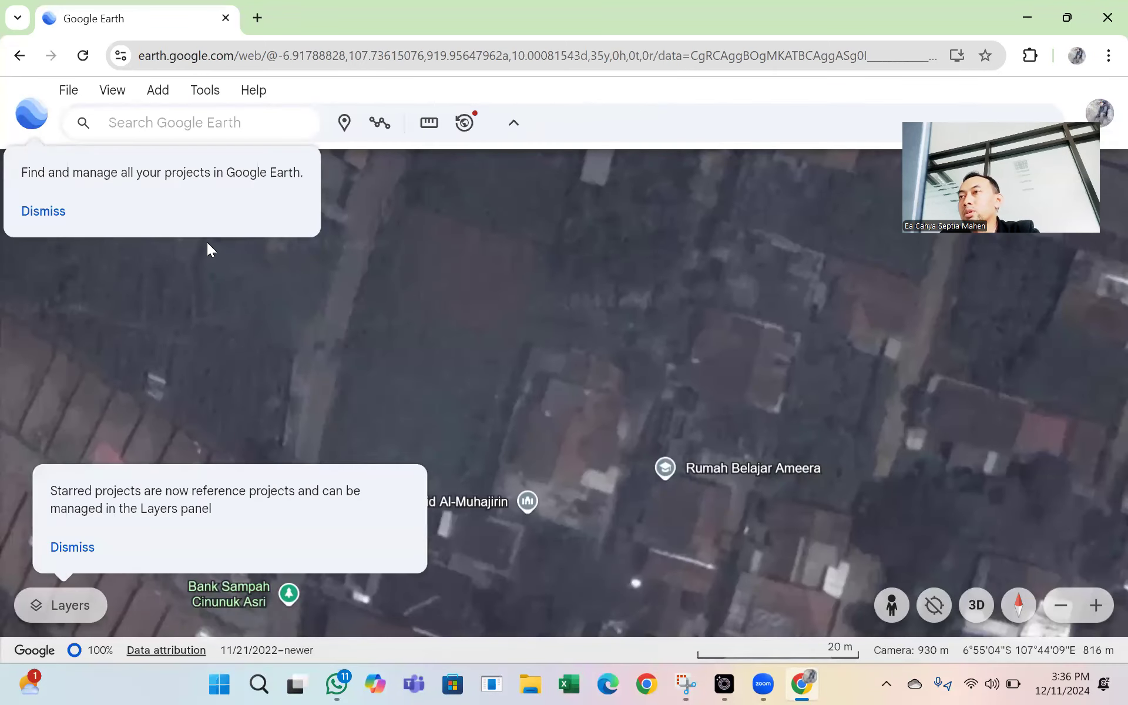
{"action": "left_click", "coordinate": [168, 122]}
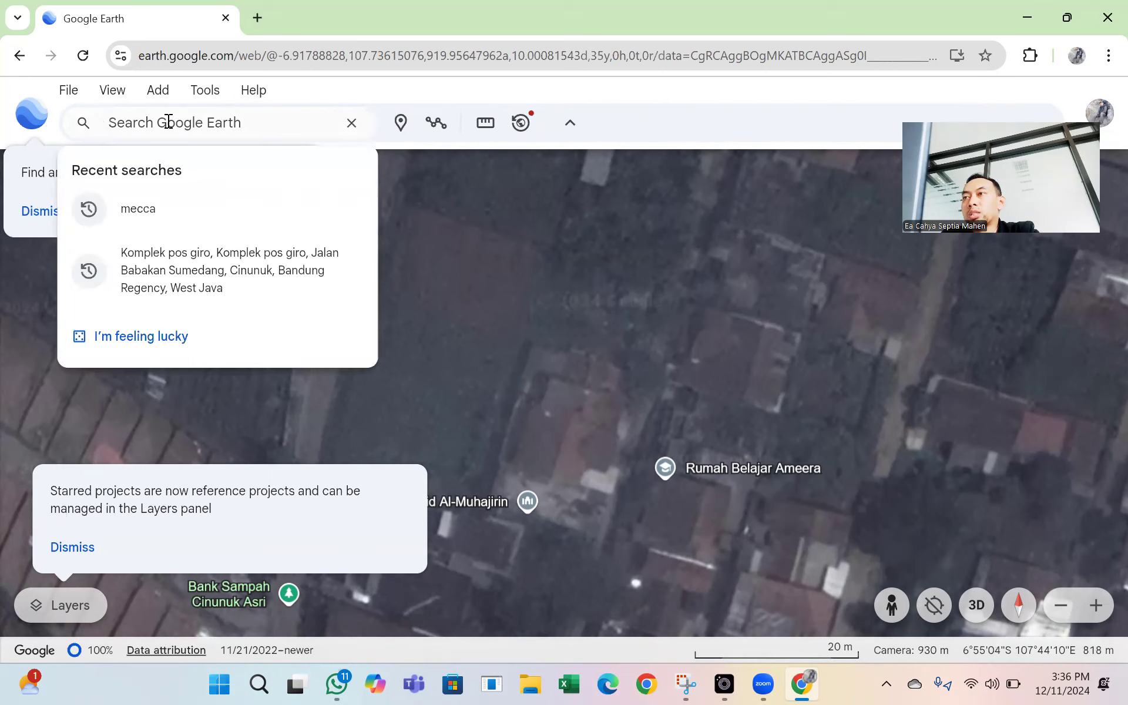
{"action": "left_click", "coordinate": [147, 211]}
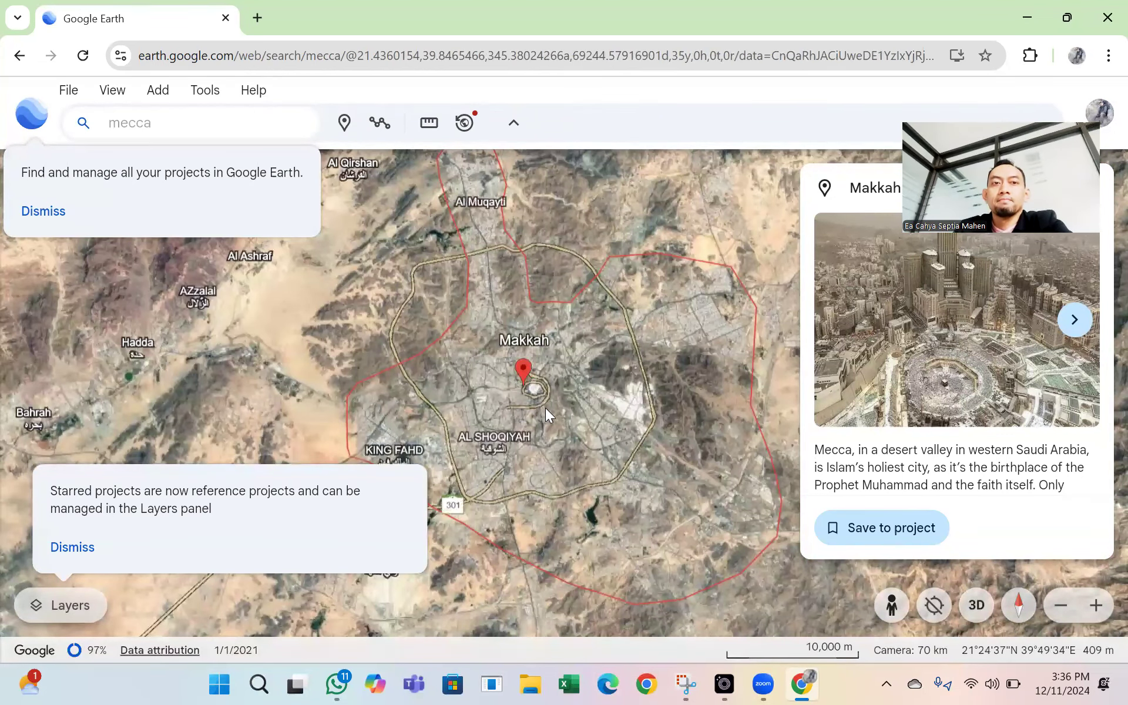
Close in on Masjid al-Haram and dismiss the two tips about managing projects and starred projects.
{"action": "scroll", "coordinate": [546, 408], "scroll_direction": "up", "scroll_amount": 3}
{"action": "scroll", "coordinate": [535, 388], "scroll_direction": "up", "scroll_amount": 3}
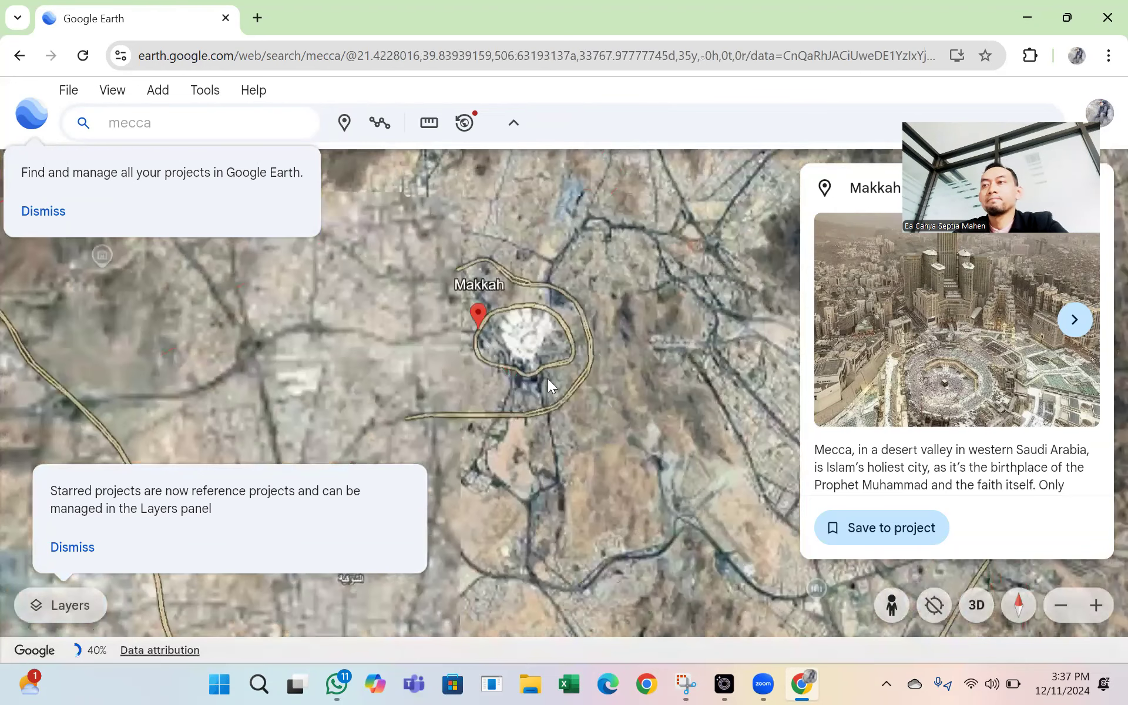
{"action": "scroll", "coordinate": [505, 361], "scroll_direction": "up", "scroll_amount": 3}
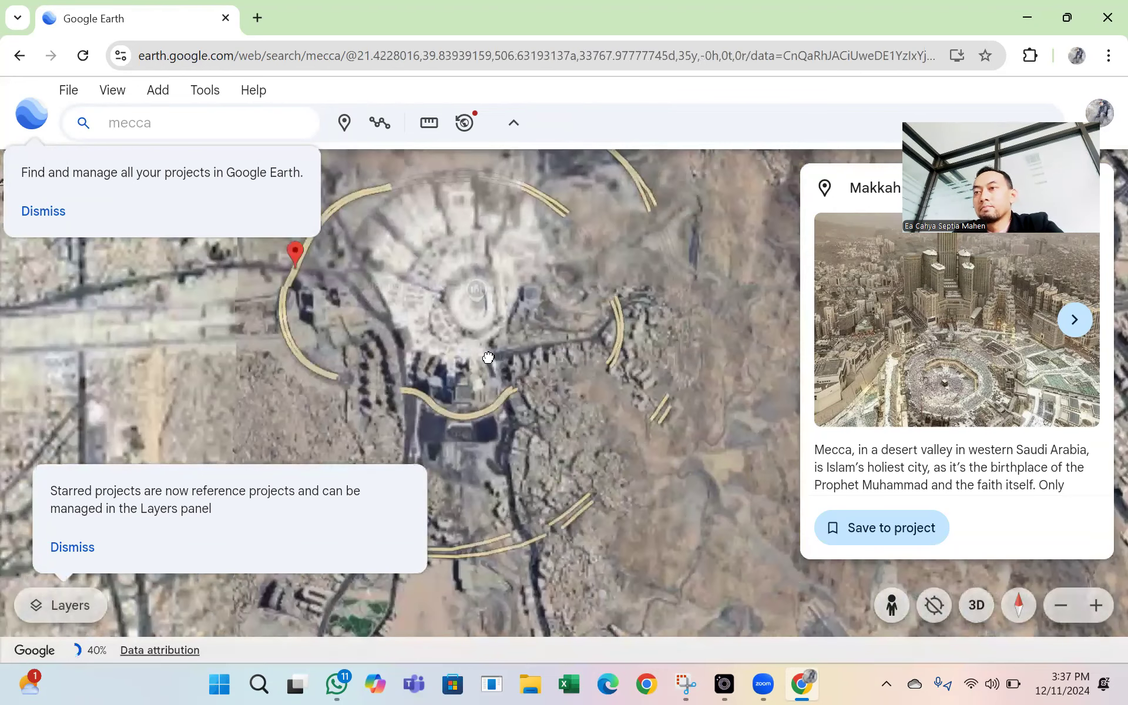
{"action": "scroll", "coordinate": [488, 353], "scroll_direction": "up", "scroll_amount": 5}
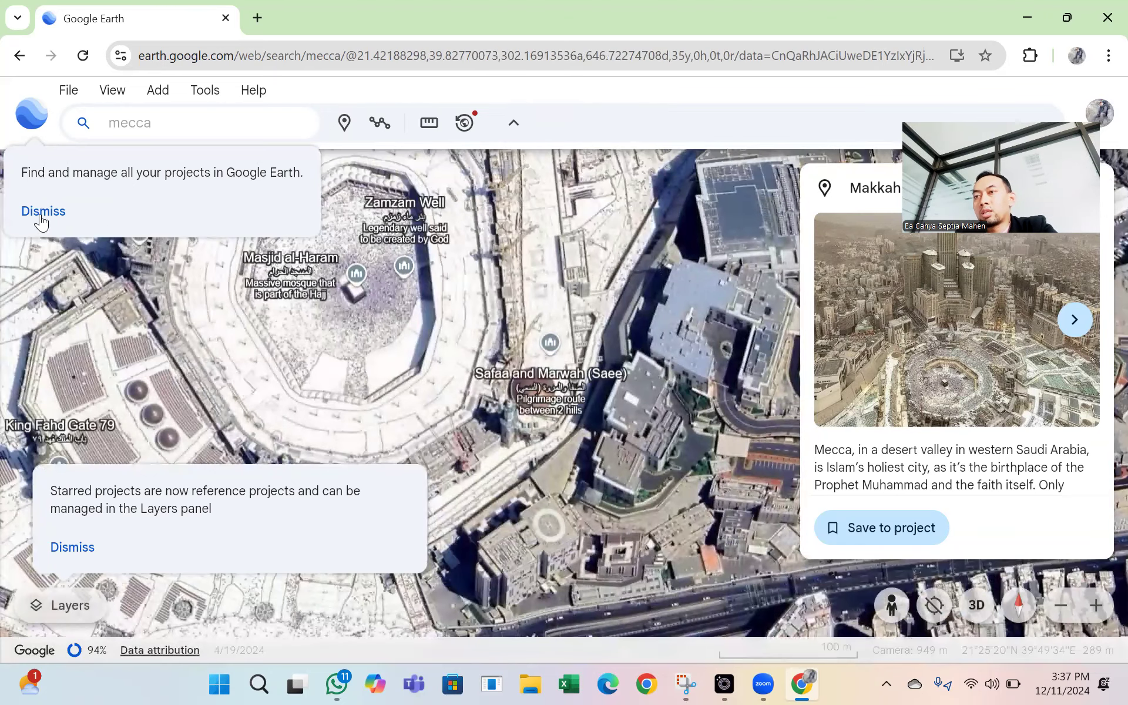
{"action": "left_click", "coordinate": [42, 212]}
{"action": "left_click", "coordinate": [61, 551]}
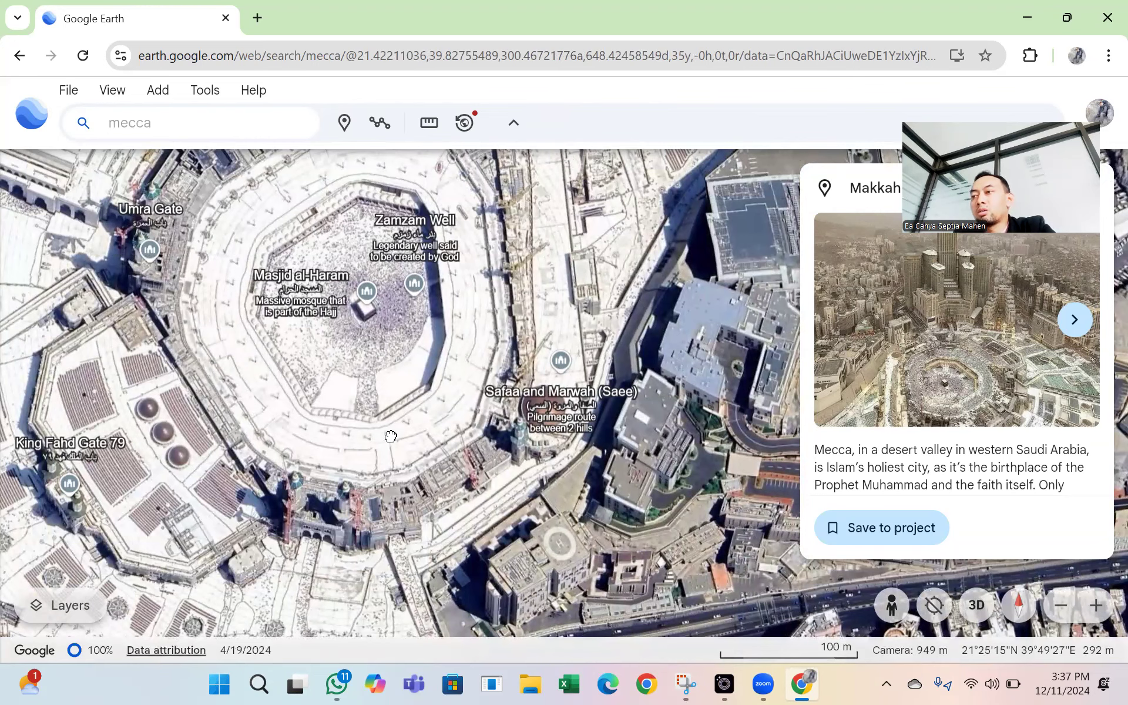
Start a distance measurement with its starting point in the middle of the Al Kaaba roof.
{"action": "scroll", "coordinate": [390, 436], "scroll_direction": "up", "scroll_amount": 3}
{"action": "scroll", "coordinate": [434, 361], "scroll_direction": "up", "scroll_amount": 2}
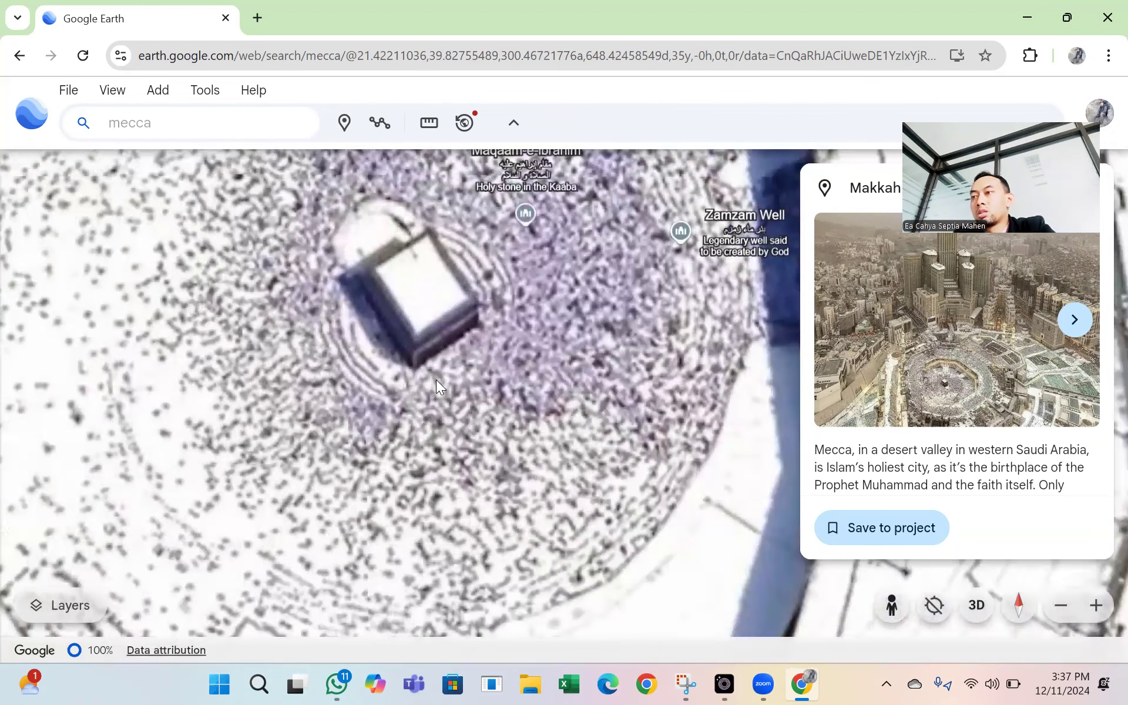
{"action": "scroll", "coordinate": [470, 379], "scroll_direction": "up", "scroll_amount": 1}
{"action": "scroll", "coordinate": [501, 379], "scroll_direction": "up", "scroll_amount": 1}
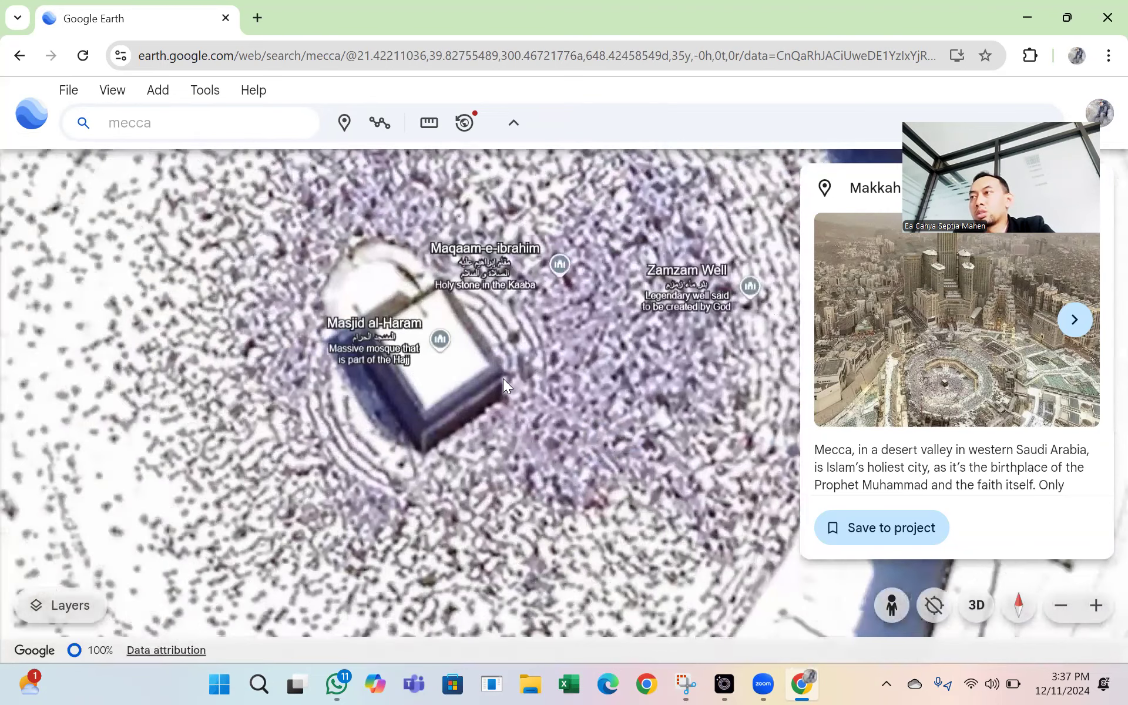
{"action": "scroll", "coordinate": [504, 381], "scroll_direction": "up", "scroll_amount": 2}
{"action": "scroll", "coordinate": [516, 370], "scroll_direction": "up", "scroll_amount": 2}
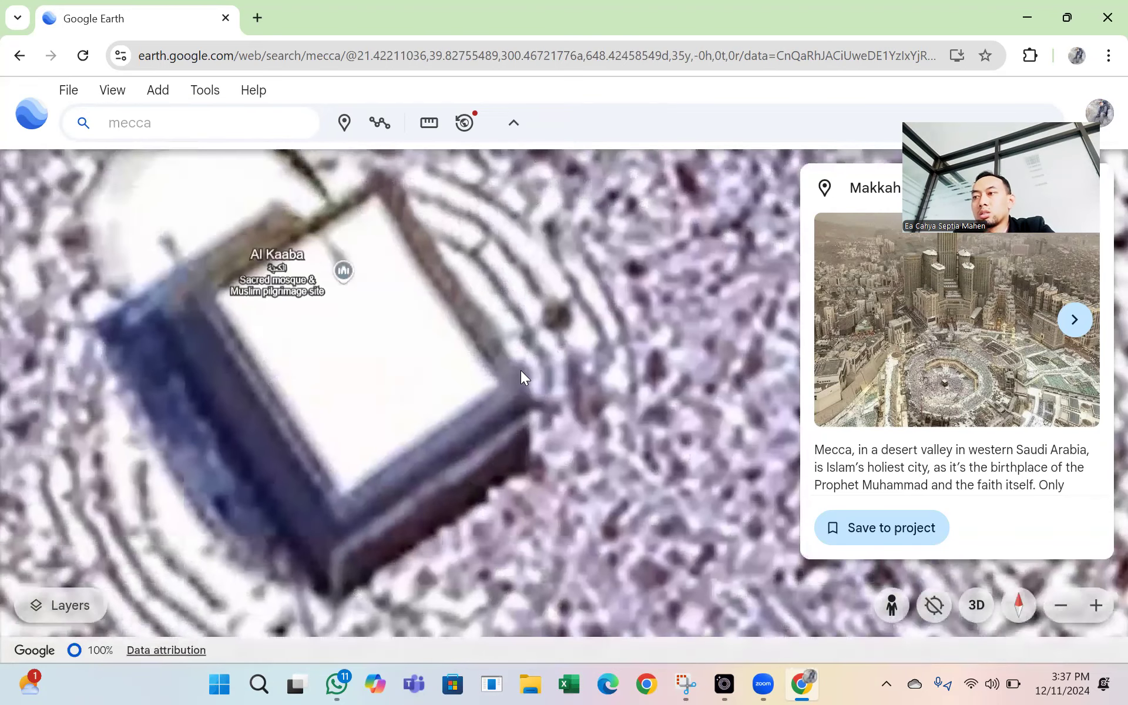
{"action": "left_click", "coordinate": [428, 126]}
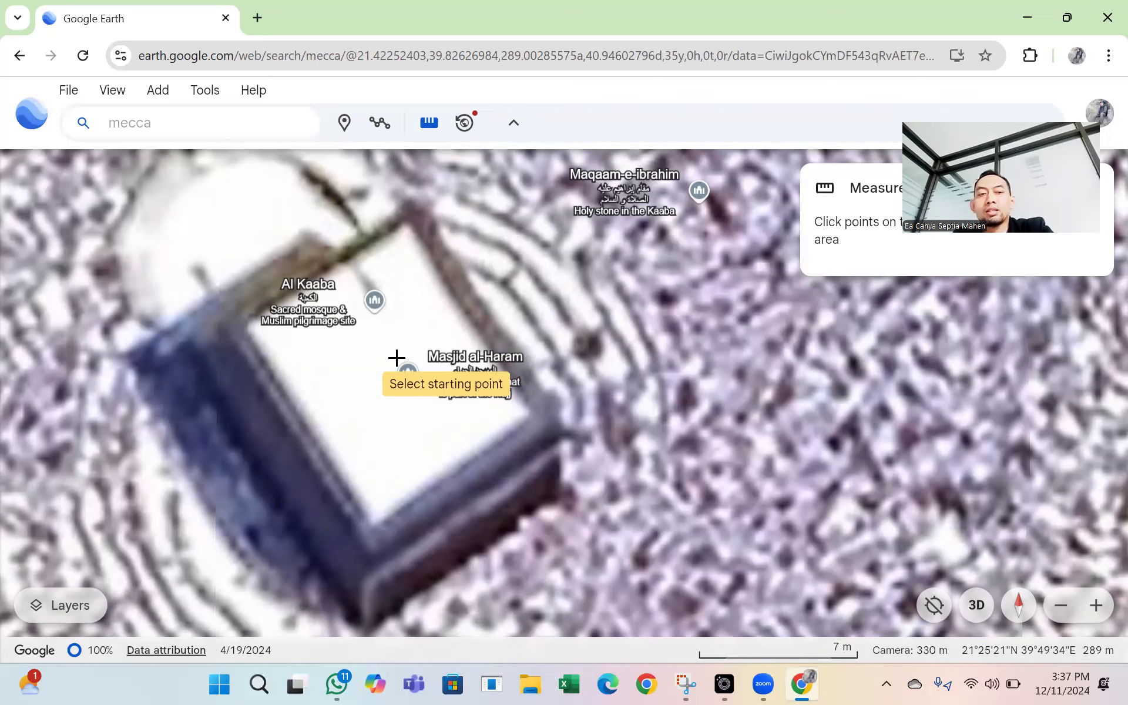
{"action": "left_click", "coordinate": [396, 357]}
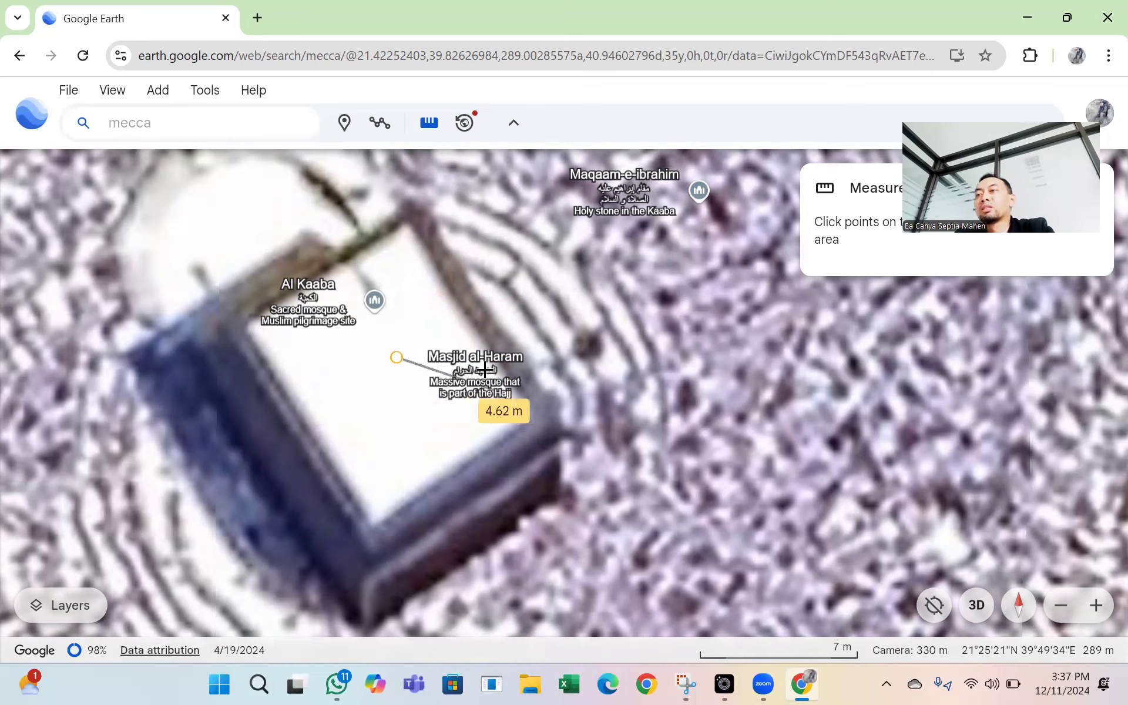
With the measurement still running, zoom out from the Kaaba until the whole globe is in view.
{"action": "scroll", "coordinate": [541, 385], "scroll_direction": "down", "scroll_amount": 2}
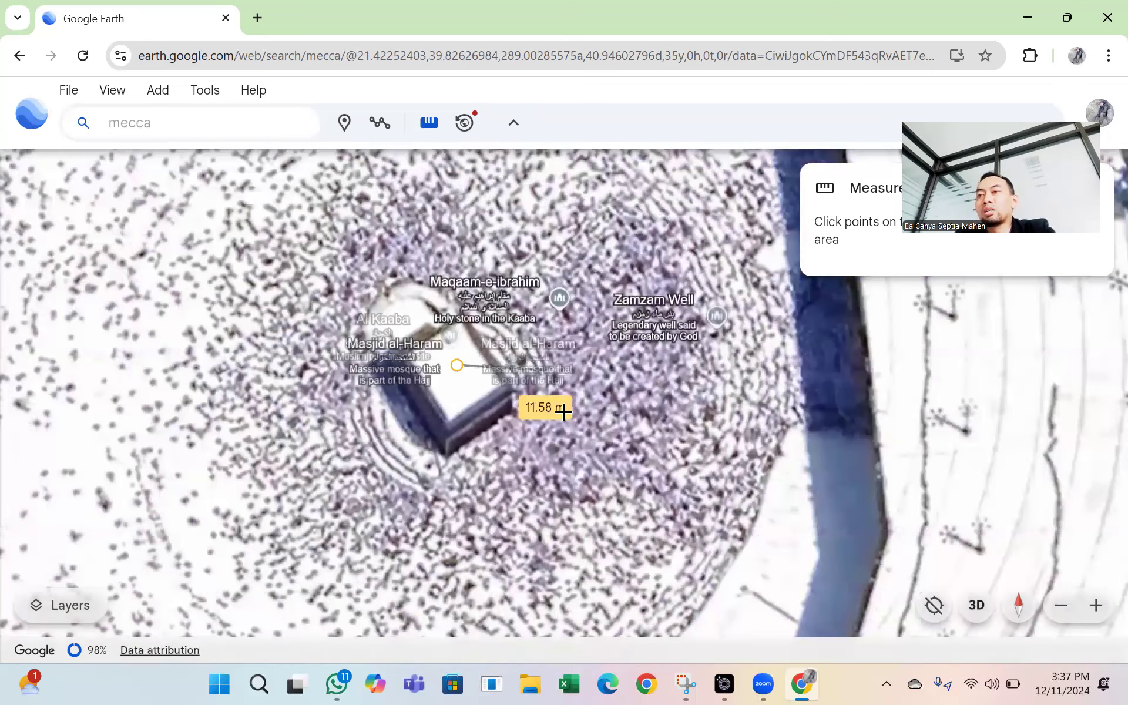
{"action": "scroll", "coordinate": [592, 421], "scroll_direction": "down", "scroll_amount": 2}
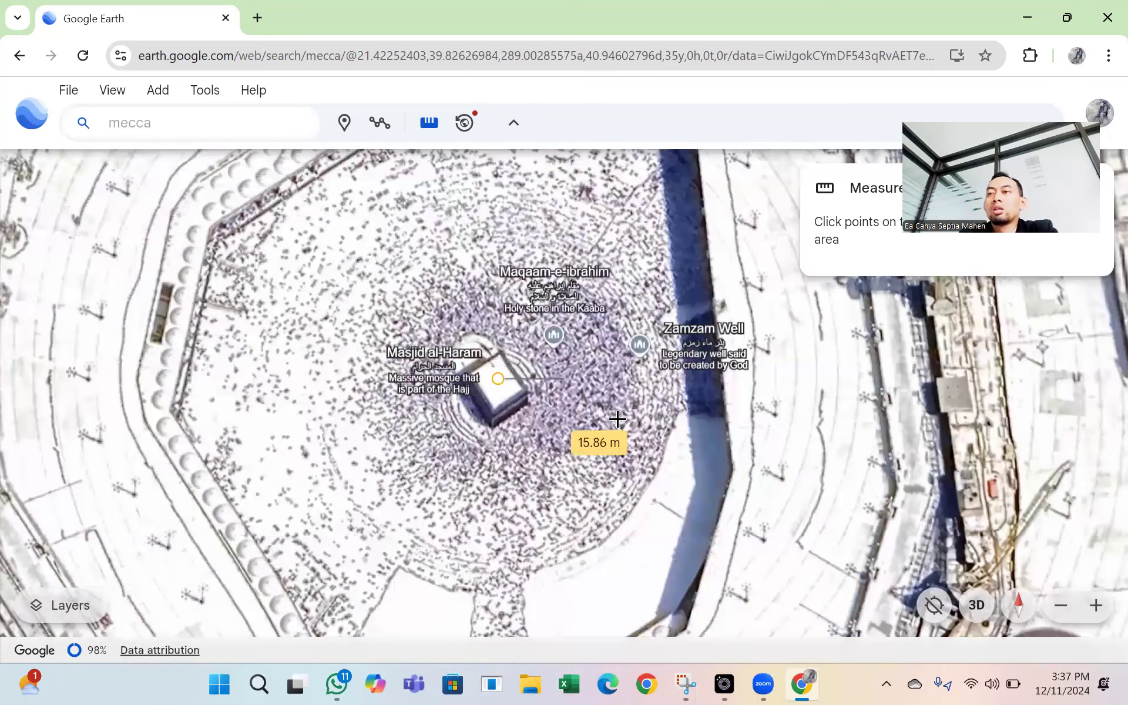
{"action": "scroll", "coordinate": [646, 419], "scroll_direction": "down", "scroll_amount": 3}
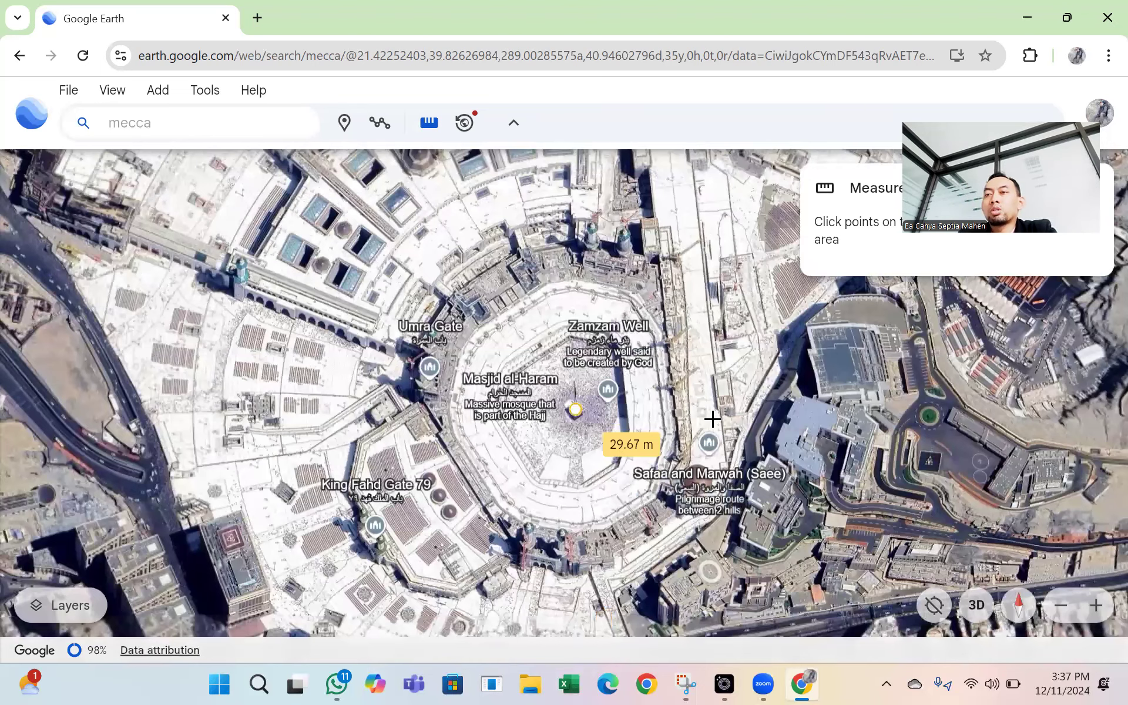
{"action": "scroll", "coordinate": [857, 438], "scroll_direction": "down", "scroll_amount": 3}
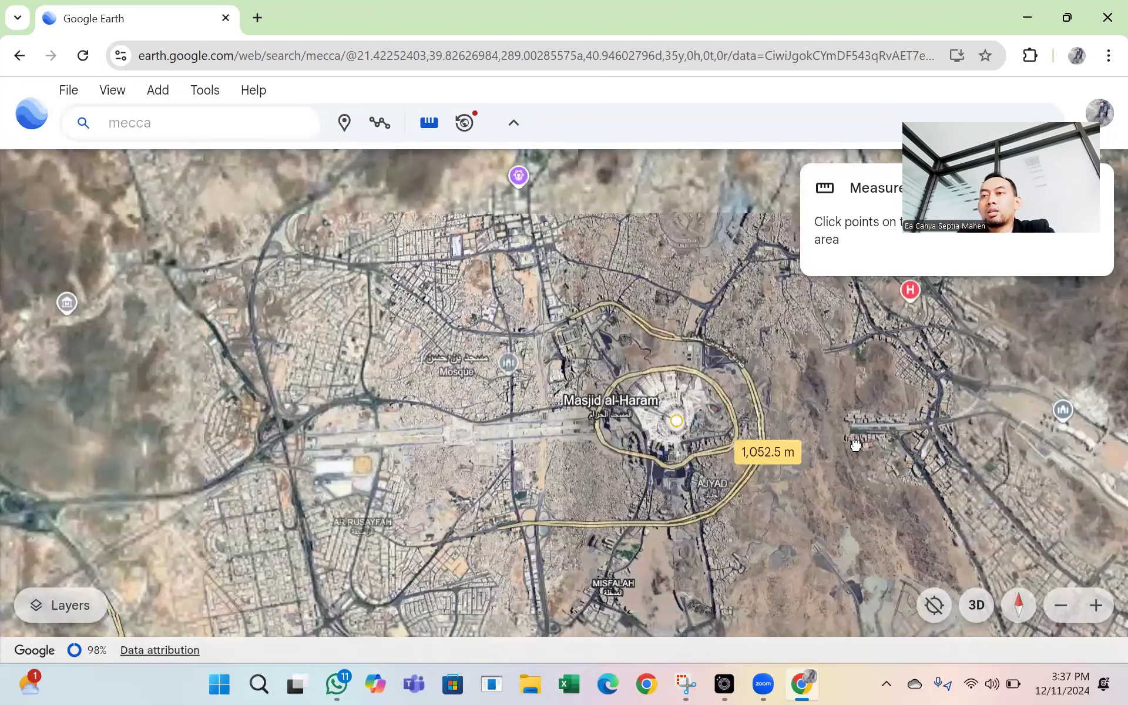
{"action": "key", "text": "Right"}
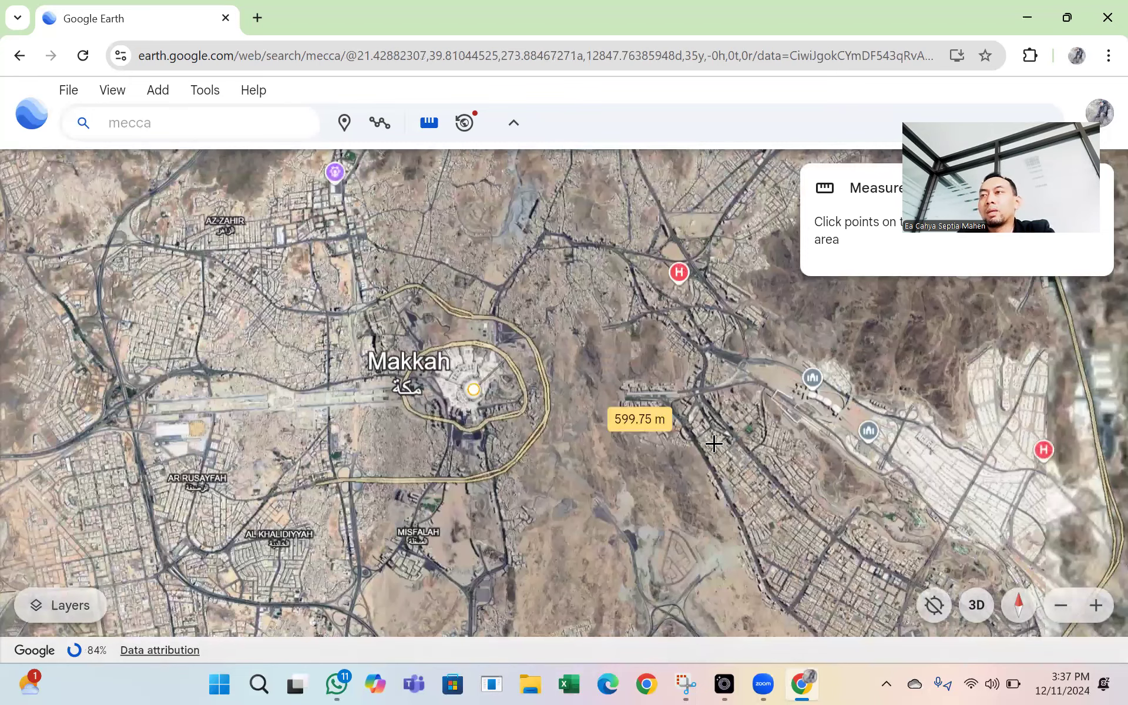
{"action": "scroll", "coordinate": [714, 443], "scroll_direction": "down", "scroll_amount": 5}
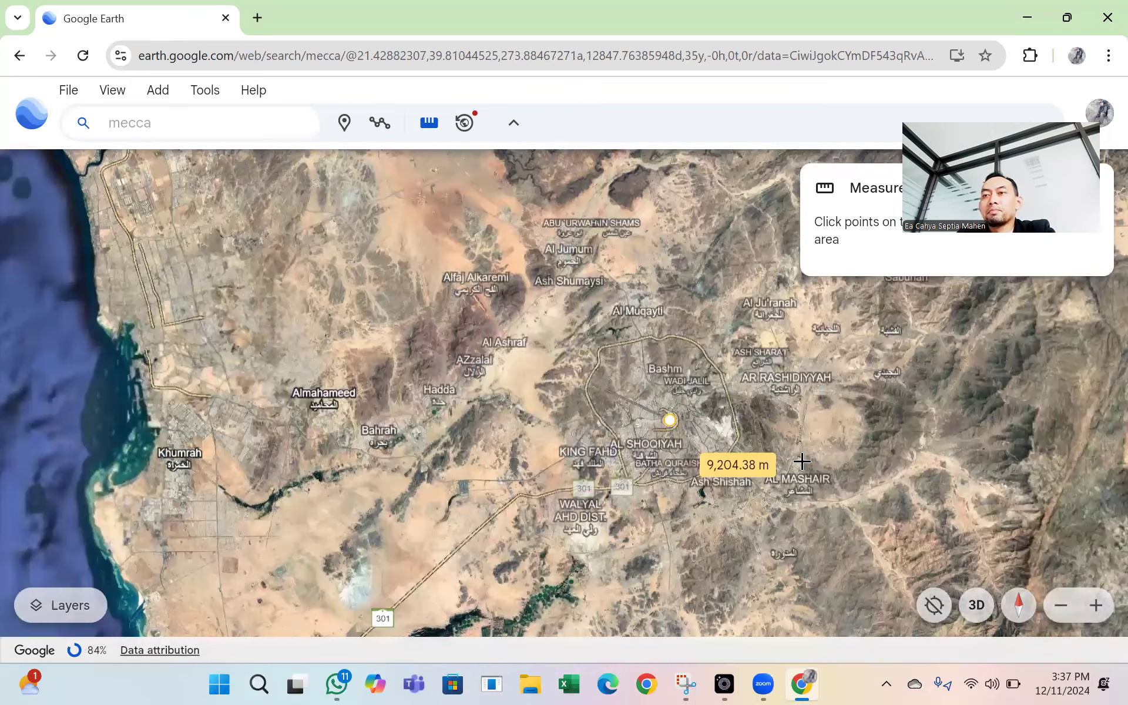
{"action": "scroll", "coordinate": [802, 461], "scroll_direction": "down", "scroll_amount": 3}
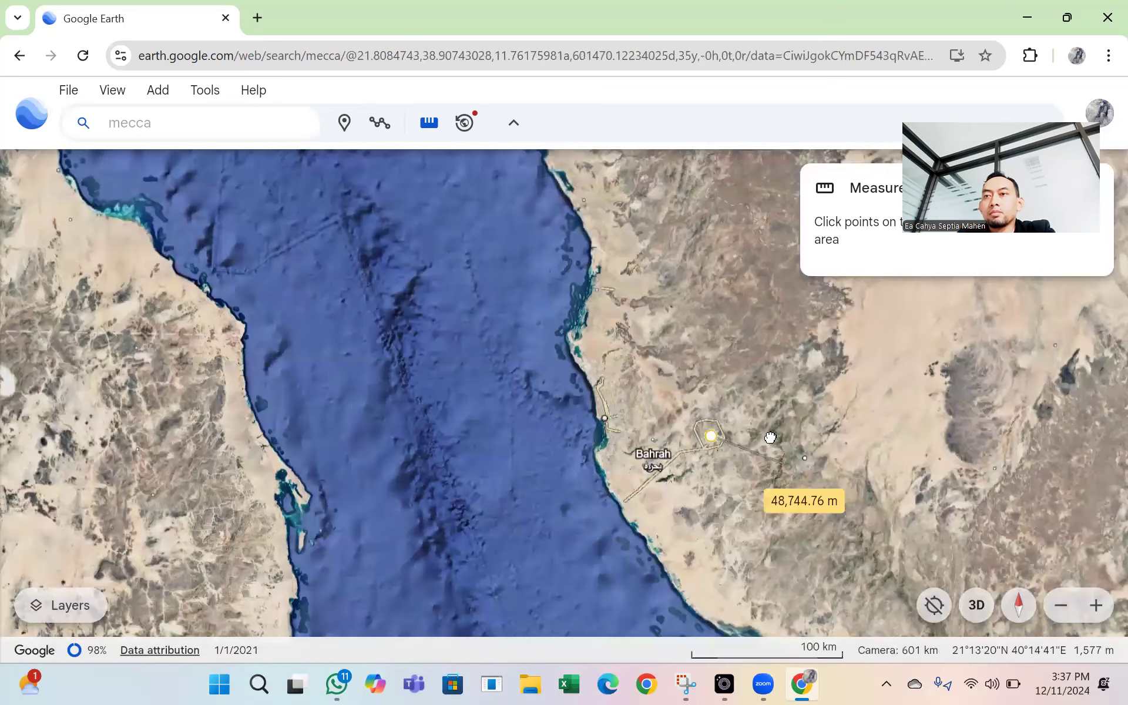
{"action": "key", "text": "Right"}
{"action": "key", "text": "Down"}
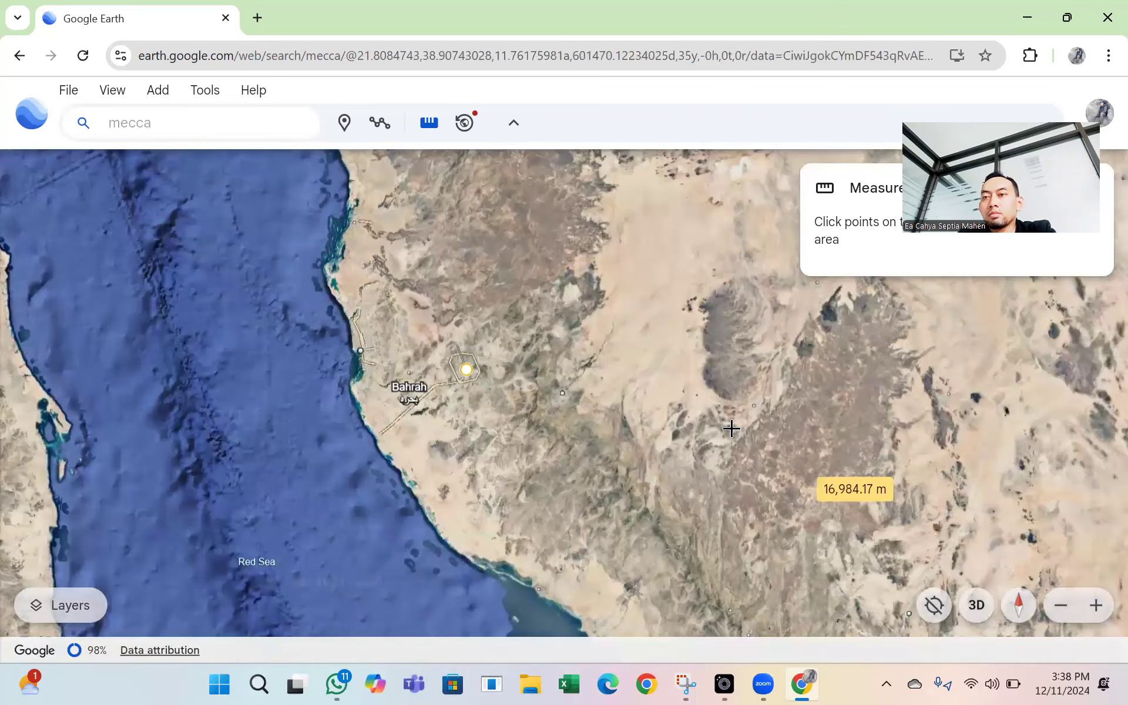
{"action": "key", "text": "Right"}
{"action": "key", "text": "Down"}
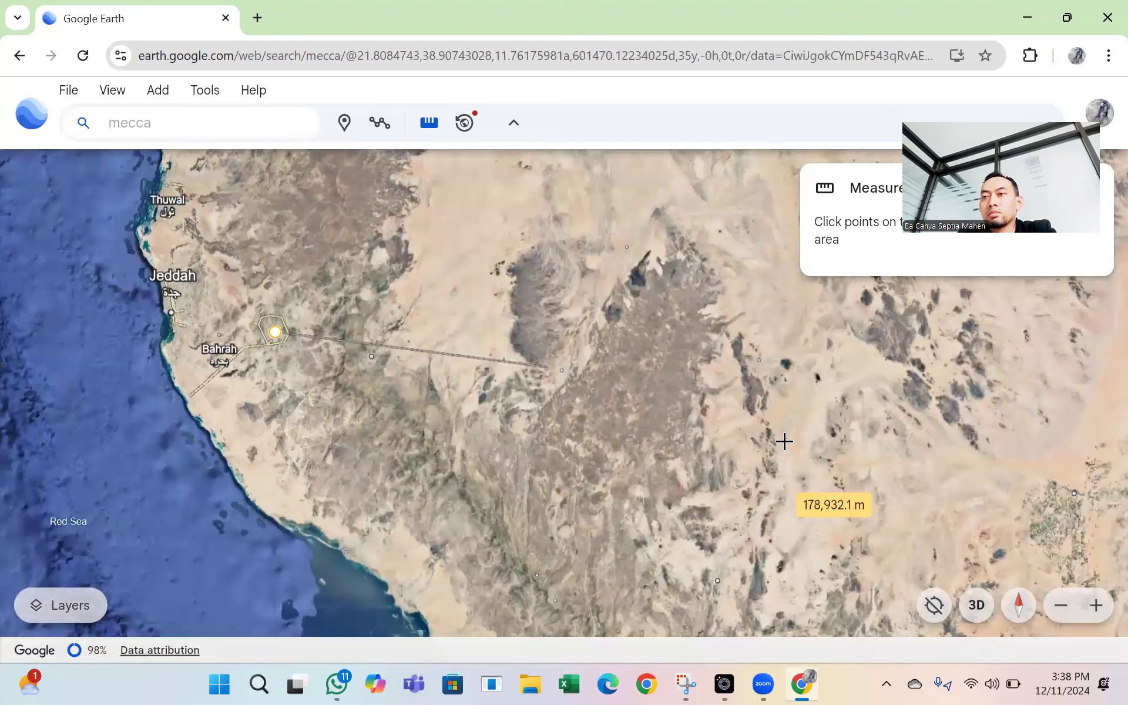
{"action": "key", "text": "Left"}
{"action": "scroll", "coordinate": [859, 464], "scroll_direction": "down", "scroll_amount": 3}
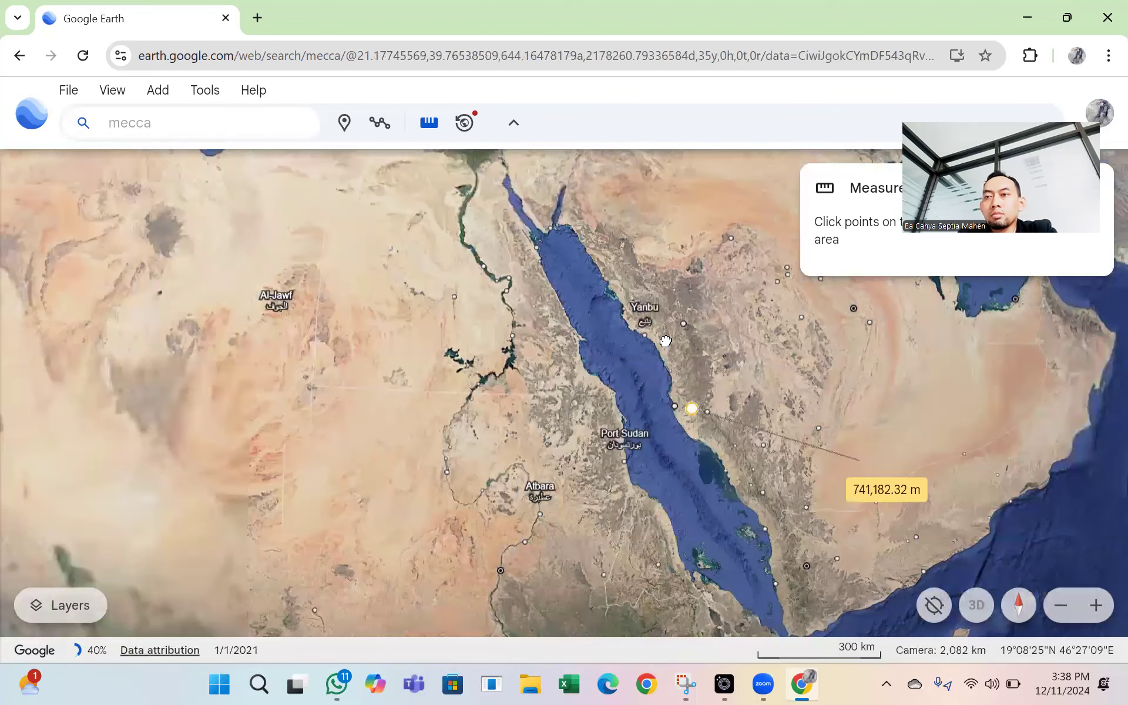
{"action": "scroll", "coordinate": [911, 468], "scroll_direction": "down", "scroll_amount": 3}
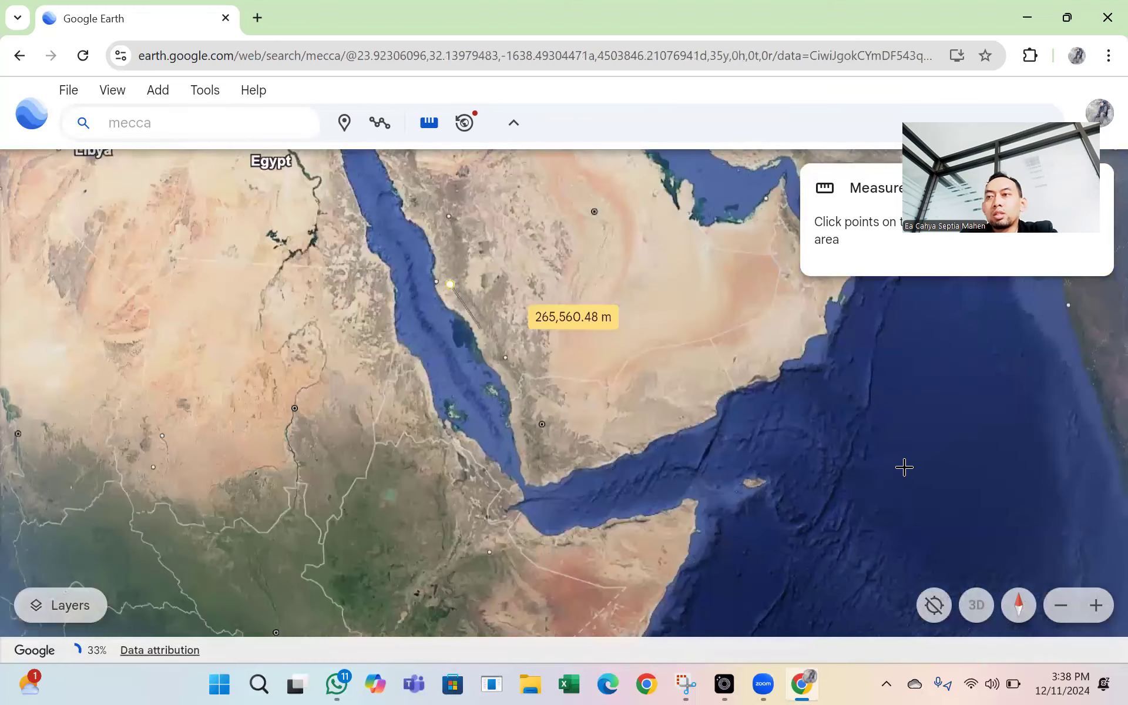
{"action": "scroll", "coordinate": [905, 467], "scroll_direction": "down", "scroll_amount": 3}
{"action": "scroll", "coordinate": [634, 403], "scroll_direction": "down", "scroll_amount": 2}
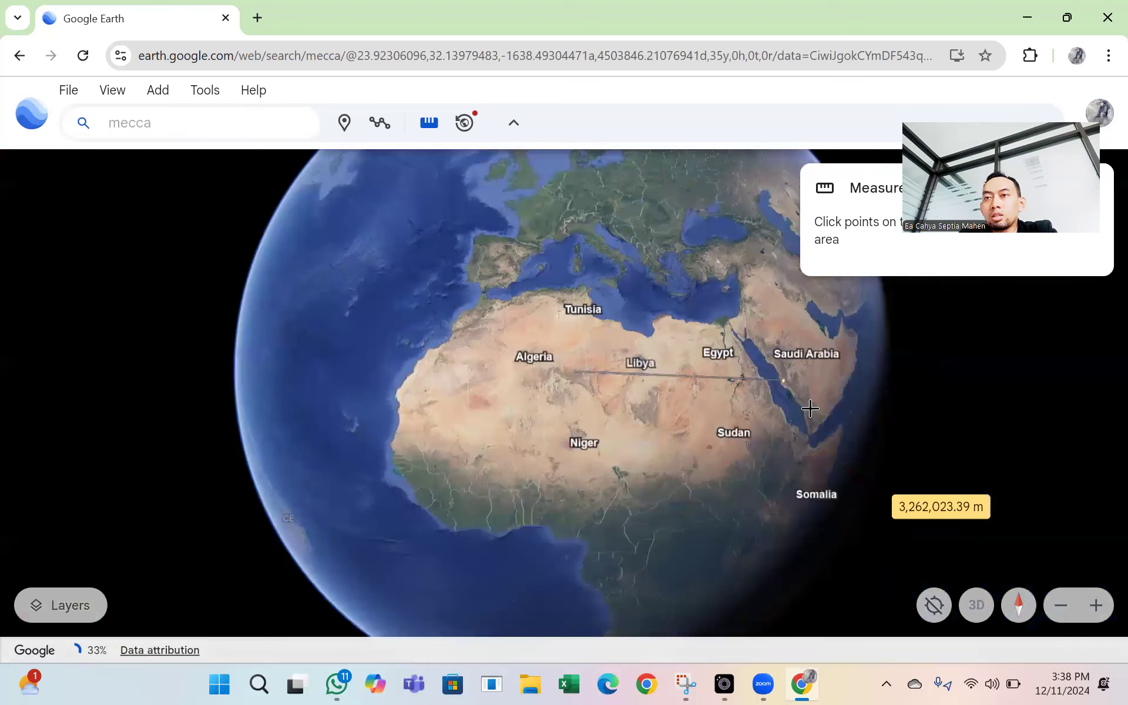
Turn the globe eastward to Indonesia and close in on West Java, carrying the measuring line along.
{"action": "left_click_drag", "start_coordinate": [649, 382], "coordinate": [465, 344]}
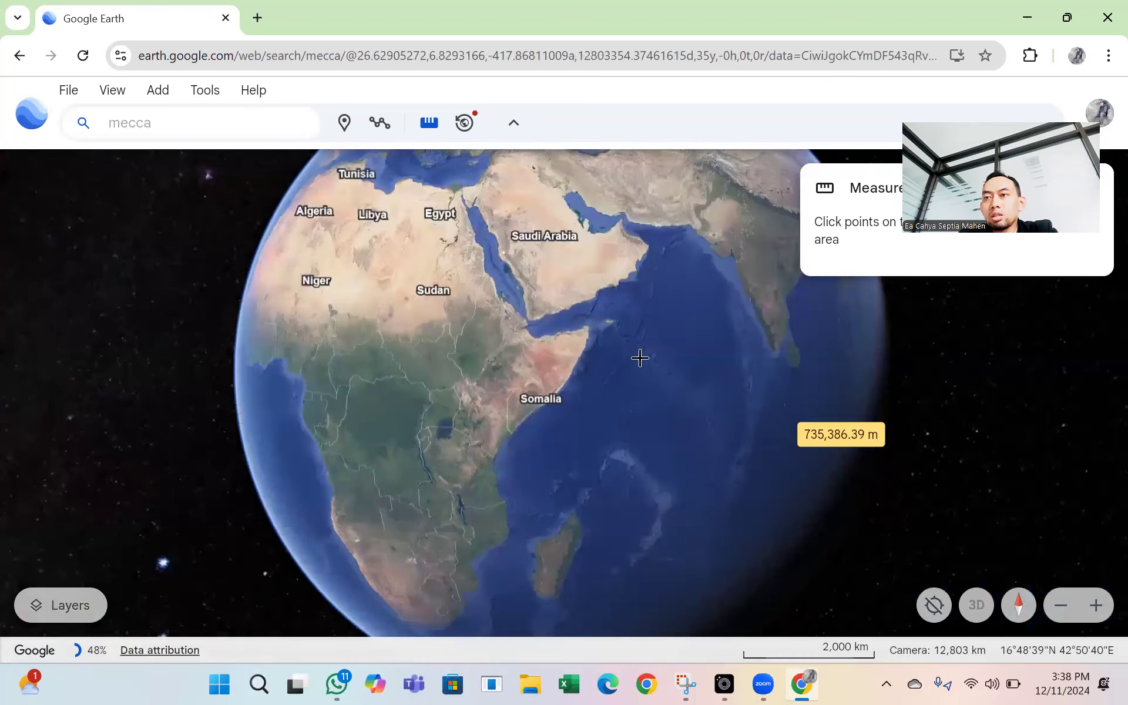
{"action": "left_click_drag", "start_coordinate": [712, 390], "coordinate": [615, 382]}
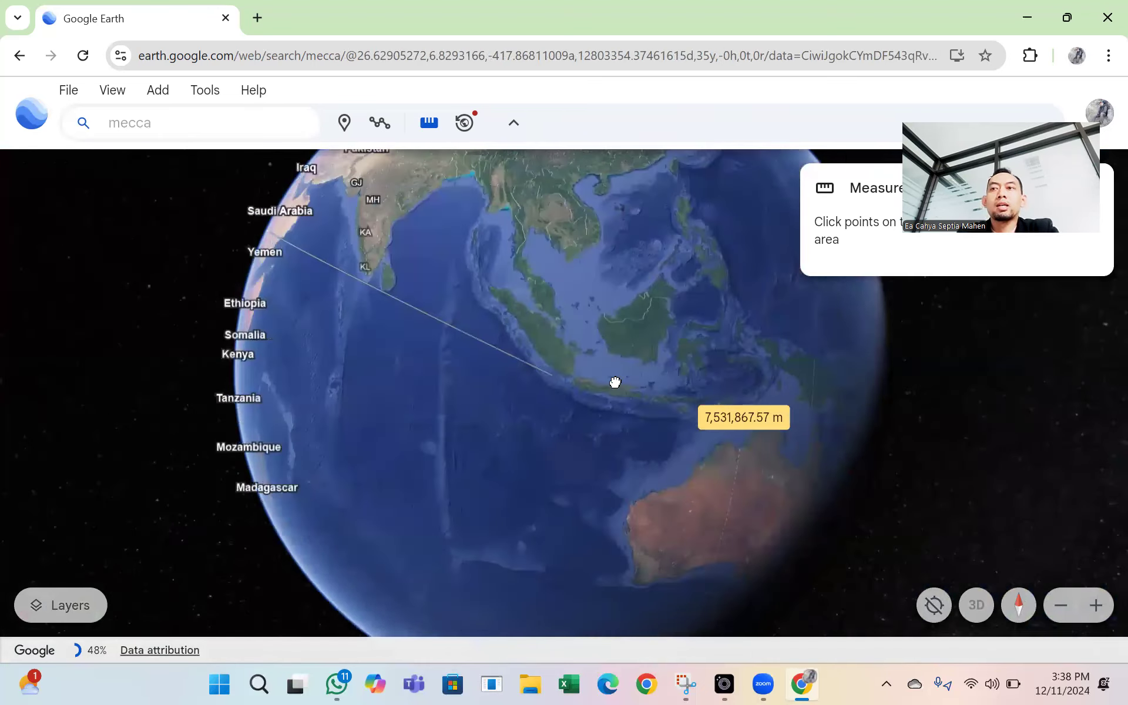
{"action": "scroll", "coordinate": [584, 414], "scroll_direction": "up", "scroll_amount": 3}
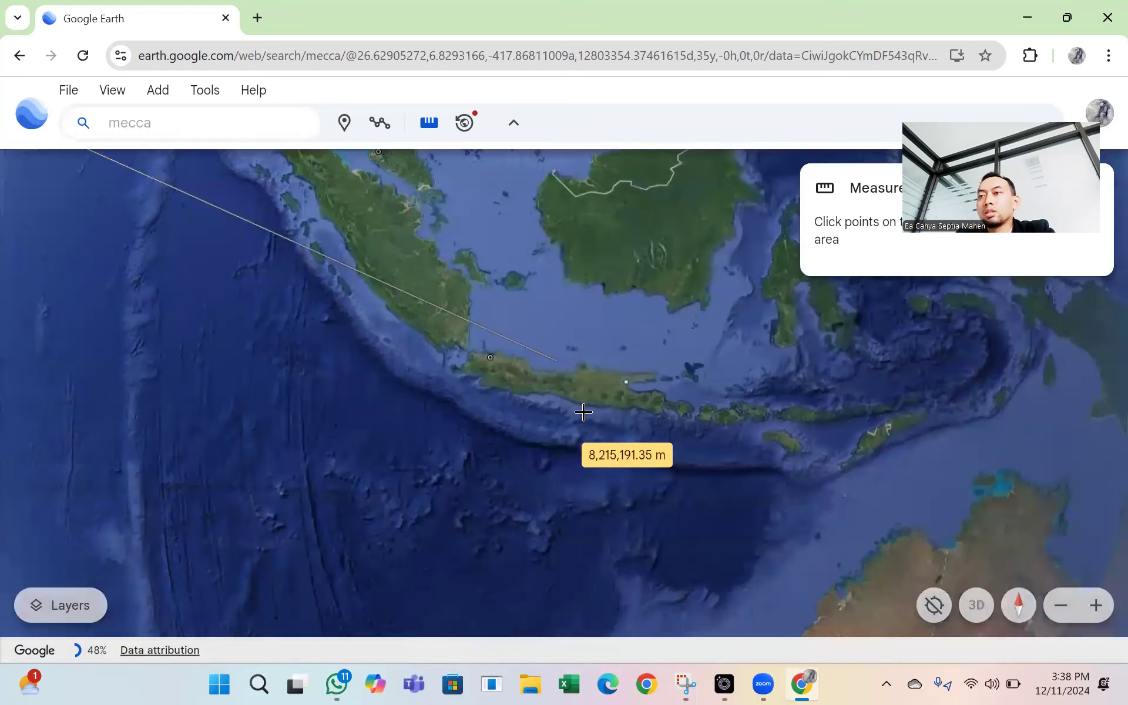
{"action": "scroll", "coordinate": [565, 366], "scroll_direction": "up", "scroll_amount": 3}
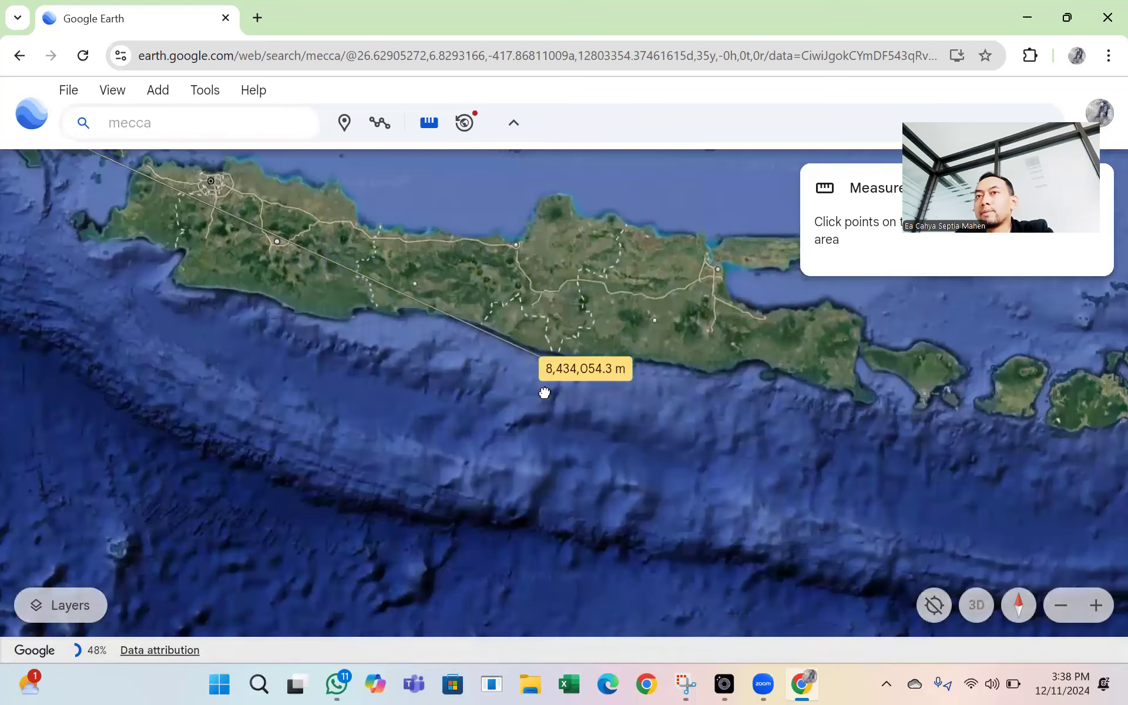
{"action": "scroll", "coordinate": [464, 361], "scroll_direction": "up", "scroll_amount": 2}
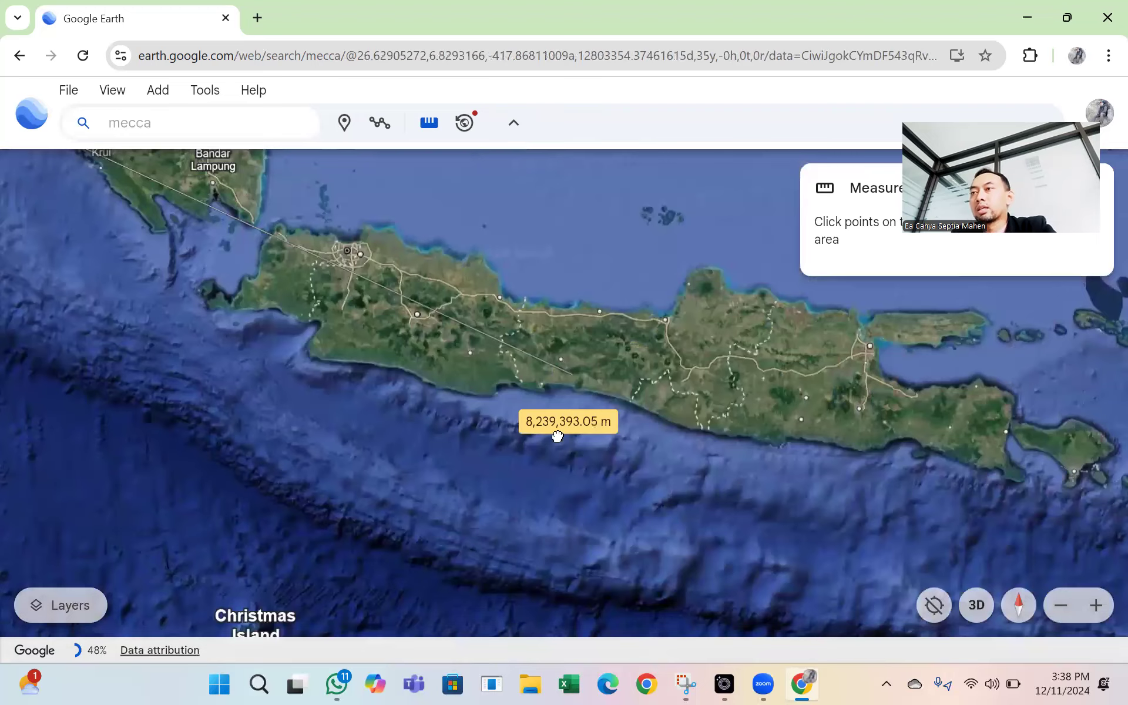
{"action": "scroll", "coordinate": [558, 435], "scroll_direction": "up", "scroll_amount": 2}
{"action": "left_click_drag", "start_coordinate": [316, 257], "coordinate": [476, 369]}
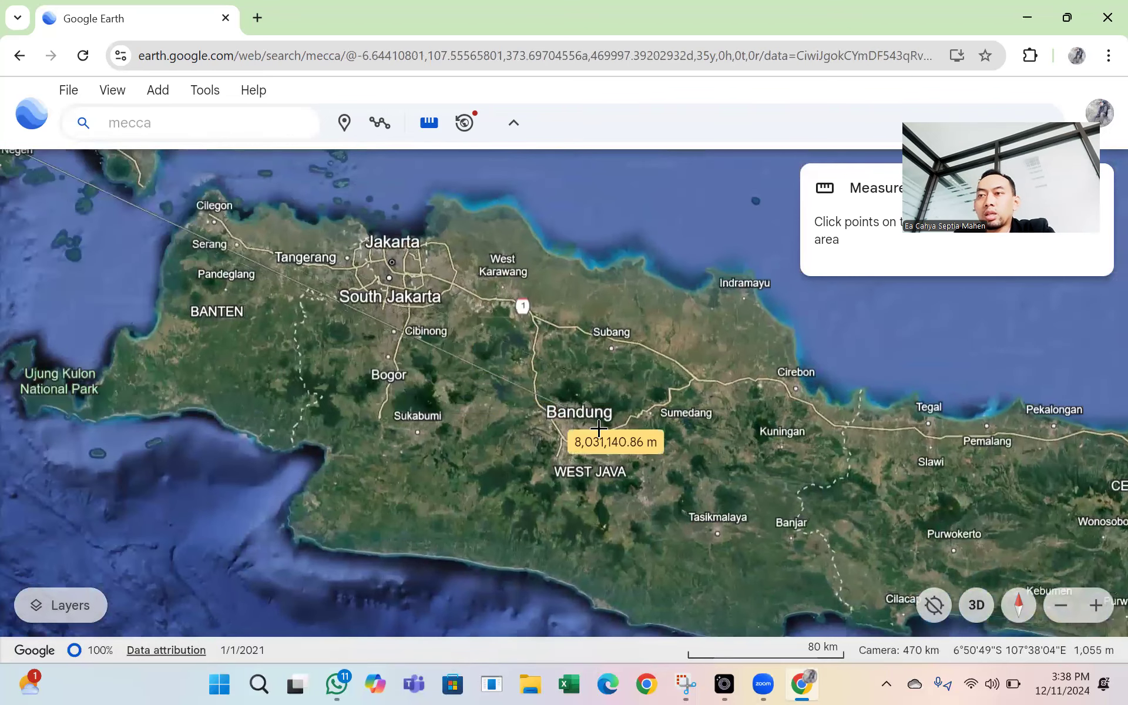
Close in on Bandung and bring the area around Masjid Raya Al Jabbar into view.
{"action": "scroll", "coordinate": [588, 434], "scroll_direction": "up", "scroll_amount": 5}
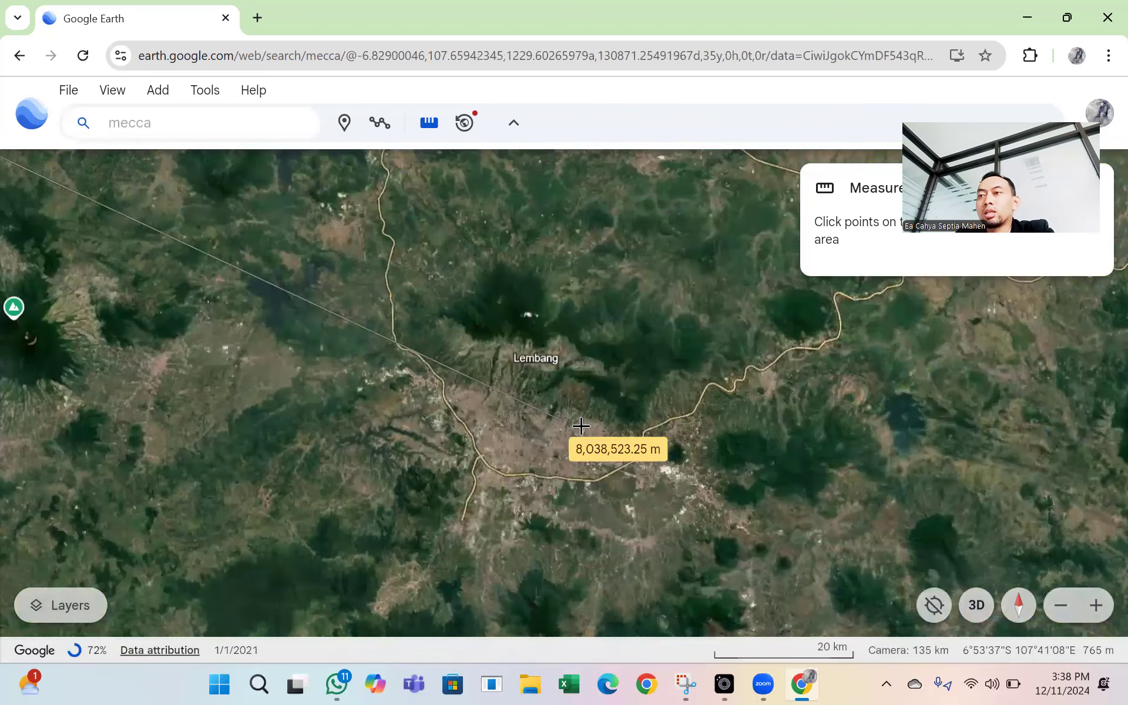
{"action": "scroll", "coordinate": [578, 453], "scroll_direction": "up", "scroll_amount": 2}
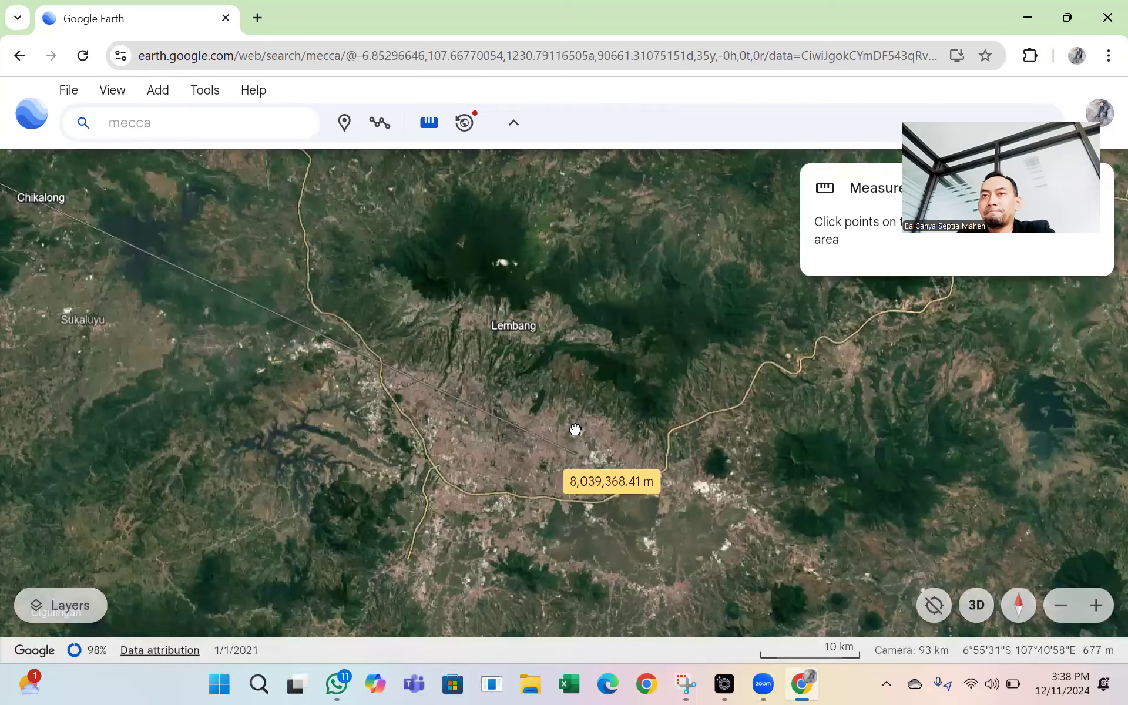
{"action": "scroll", "coordinate": [558, 412], "scroll_direction": "up", "scroll_amount": 2}
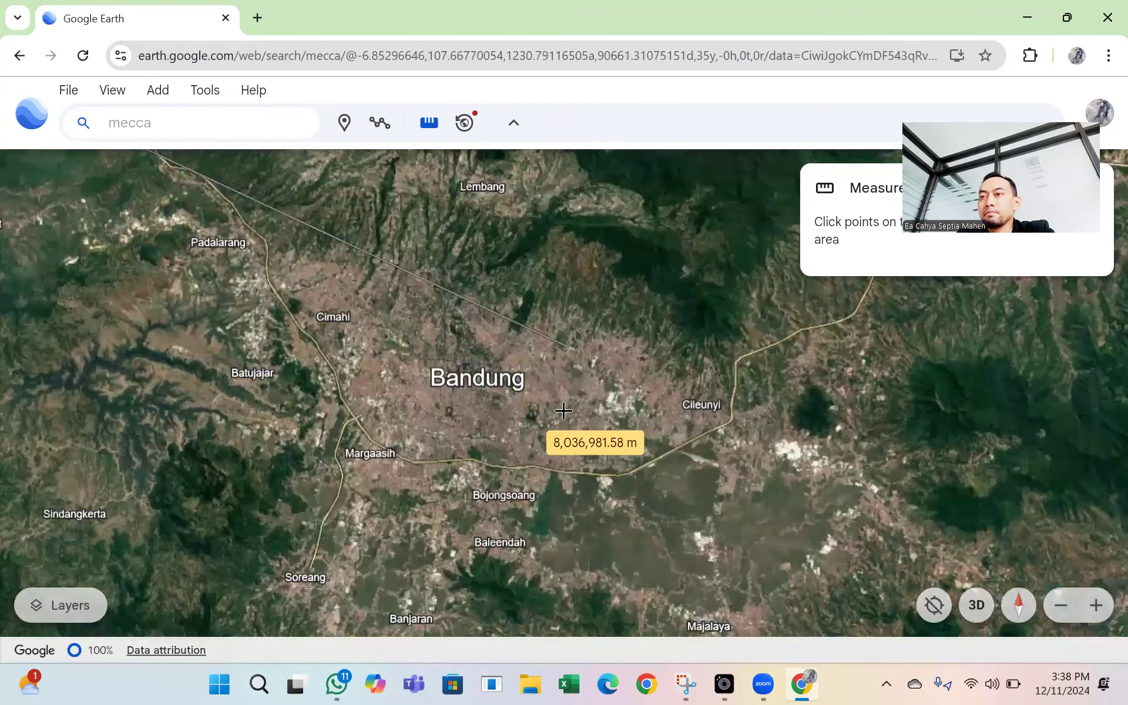
{"action": "scroll", "coordinate": [576, 412], "scroll_direction": "up", "scroll_amount": 2}
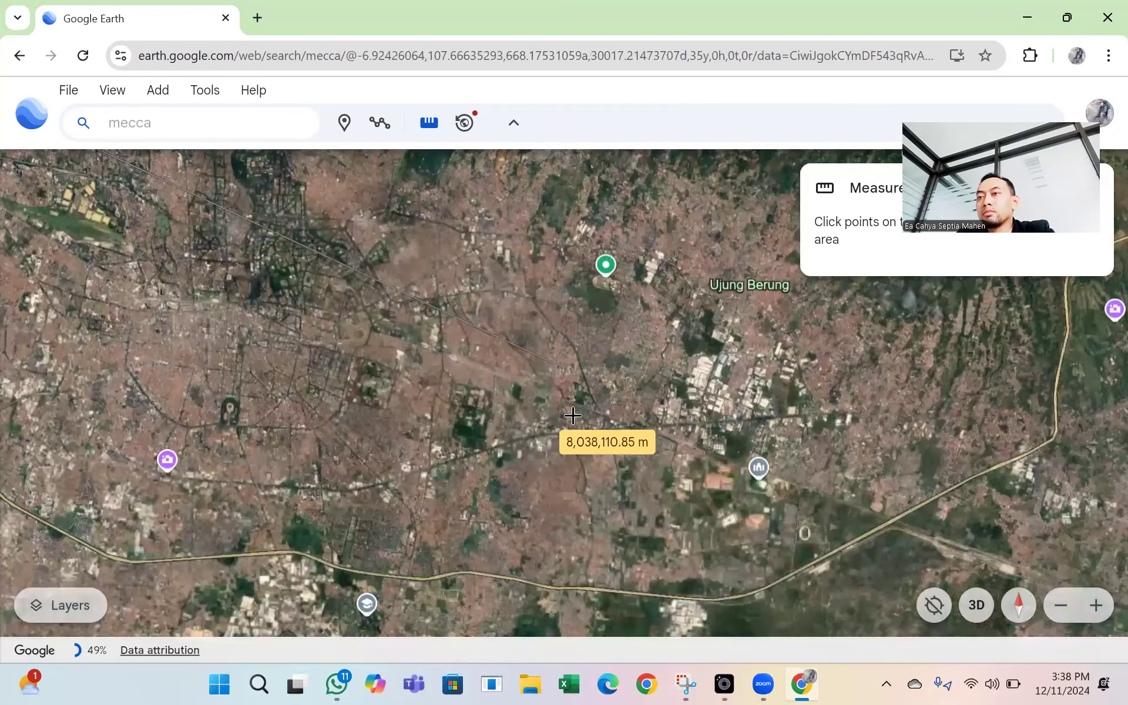
{"action": "scroll", "coordinate": [462, 379], "scroll_direction": "up", "scroll_amount": 2}
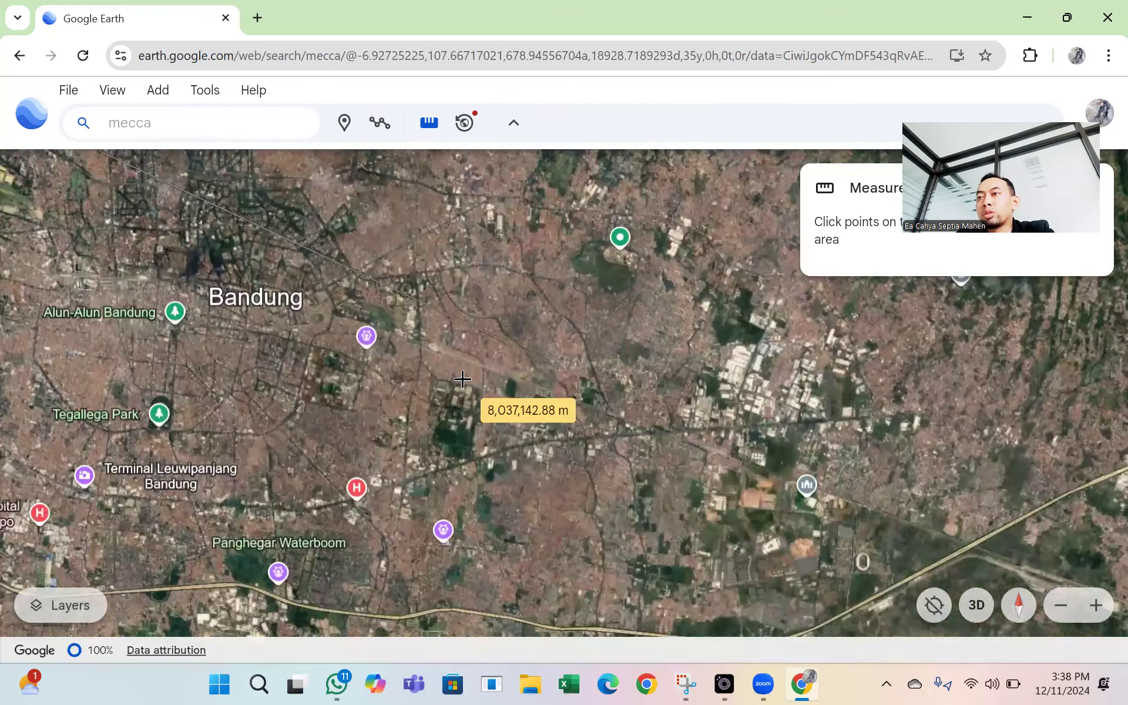
{"action": "scroll", "coordinate": [476, 403], "scroll_direction": "up", "scroll_amount": 1}
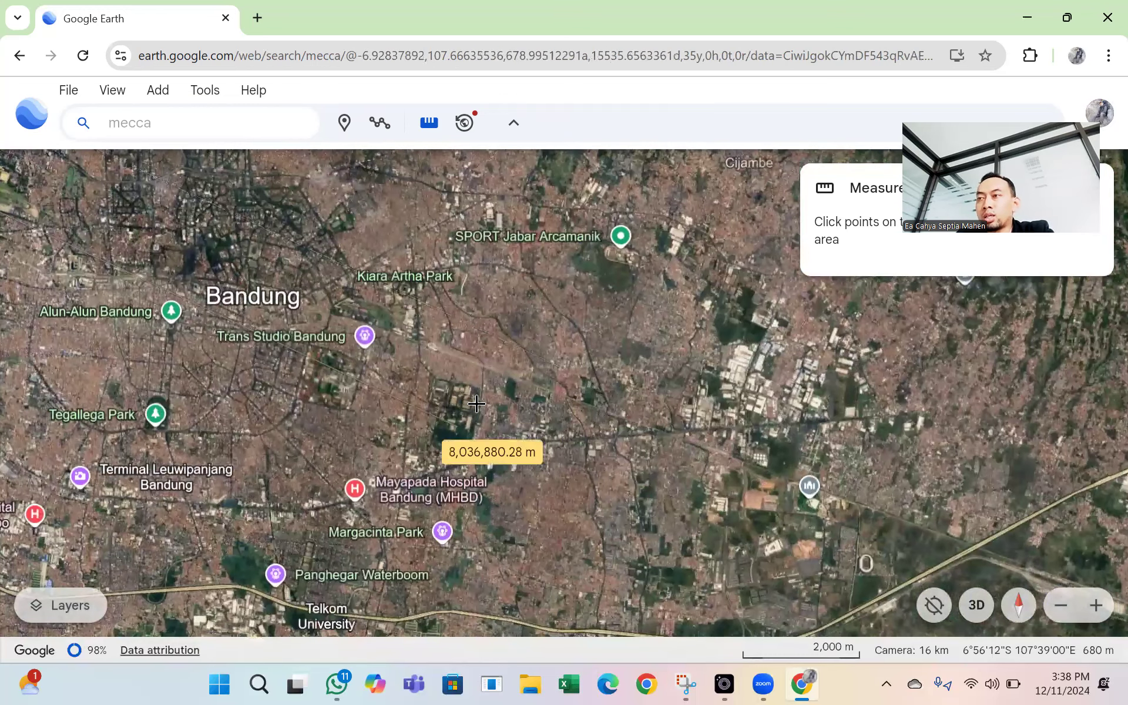
{"action": "left_click_drag", "start_coordinate": [449, 395], "coordinate": [400, 373]}
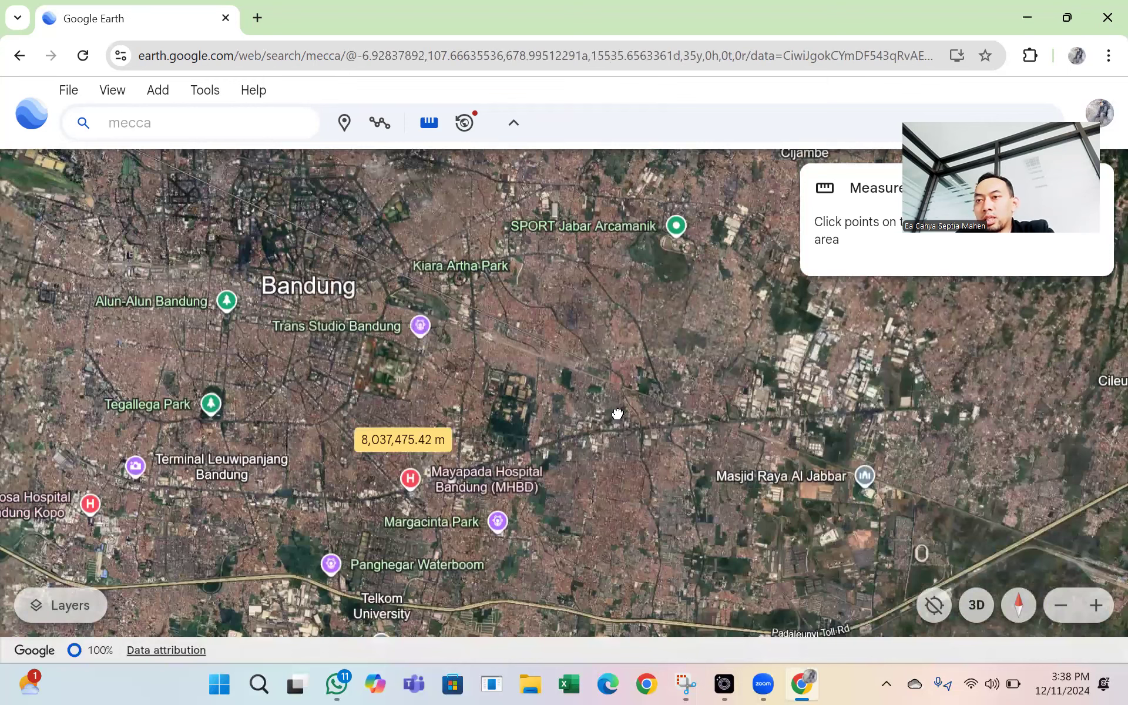
{"action": "left_click_drag", "start_coordinate": [777, 463], "coordinate": [574, 473]}
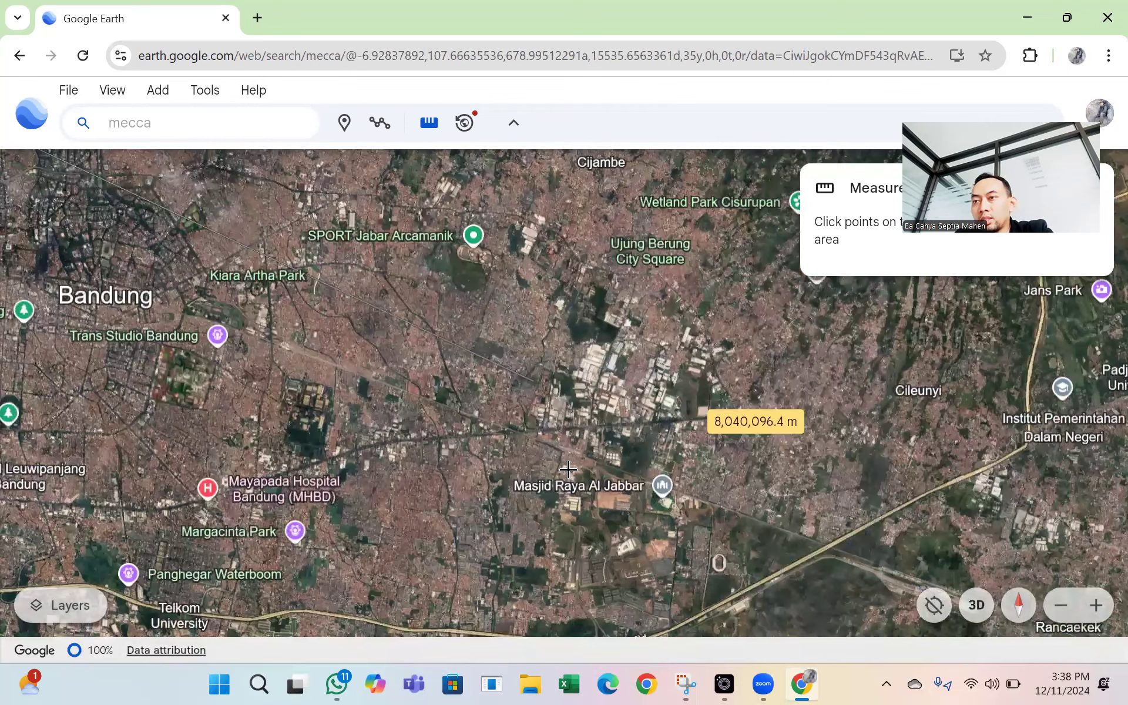
Locate the UIN Bandung campus buildings north-east of Masjid Raya Al Jabbar, near Fakultas Ushuluddin, Kampus II.
{"action": "scroll", "coordinate": [620, 503], "scroll_direction": "up", "scroll_amount": 3}
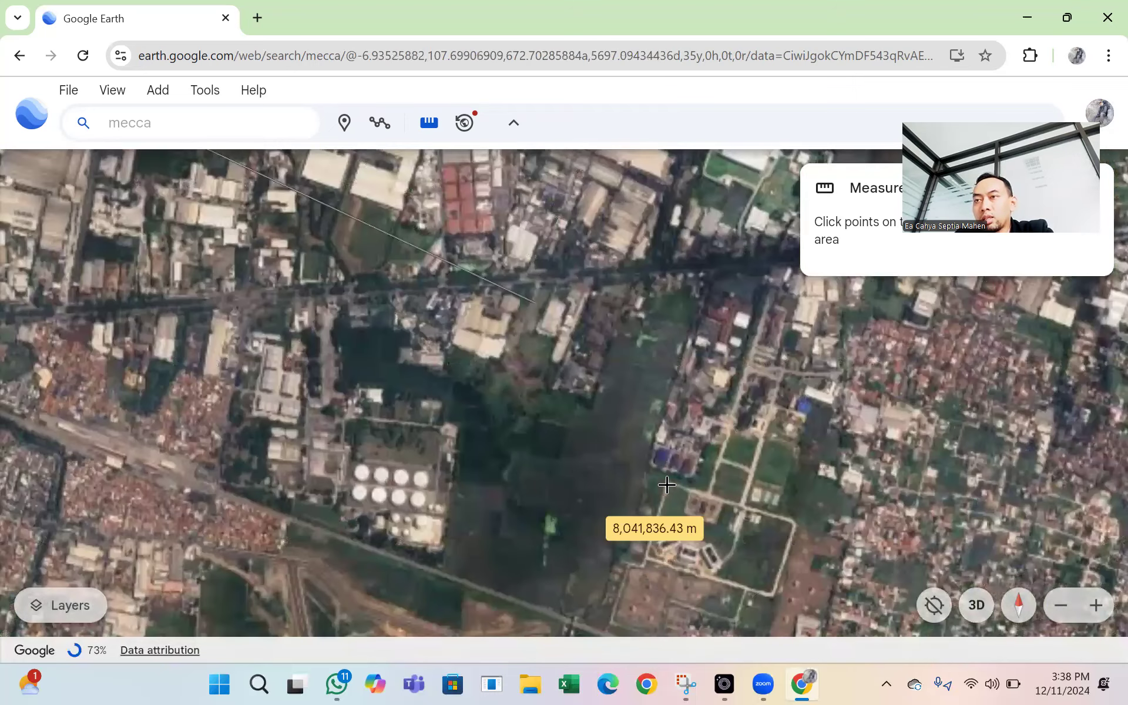
{"action": "scroll", "coordinate": [774, 518], "scroll_direction": "up", "scroll_amount": 3}
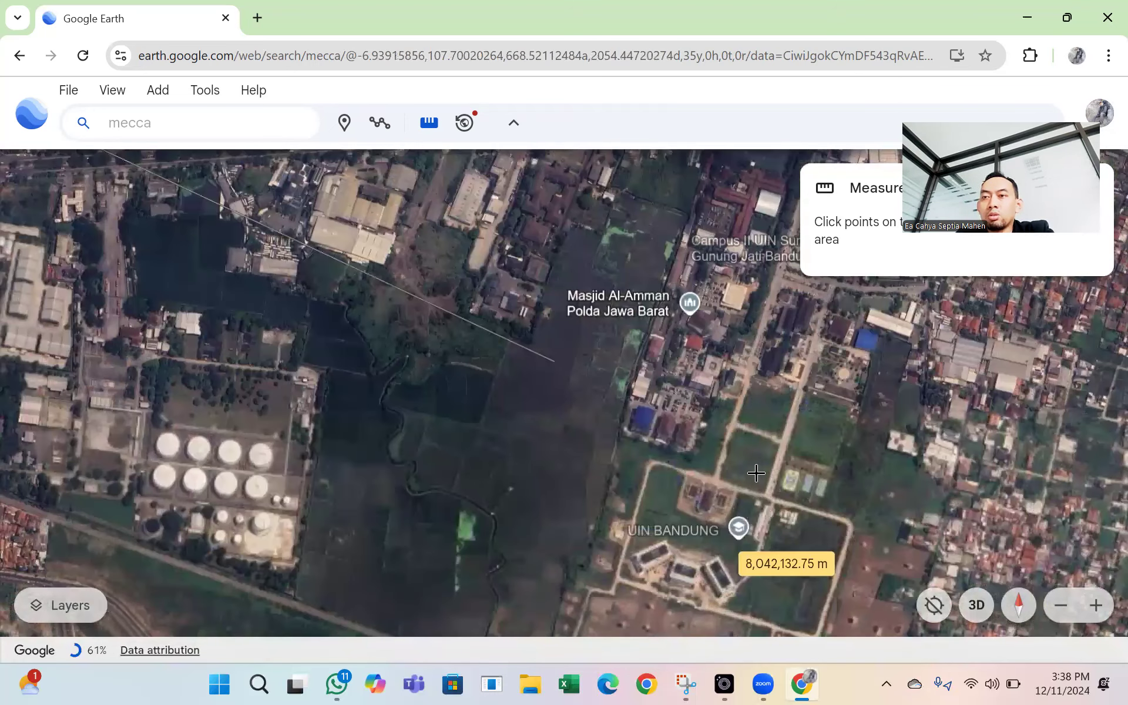
{"action": "scroll", "coordinate": [649, 438], "scroll_direction": "up", "scroll_amount": 2}
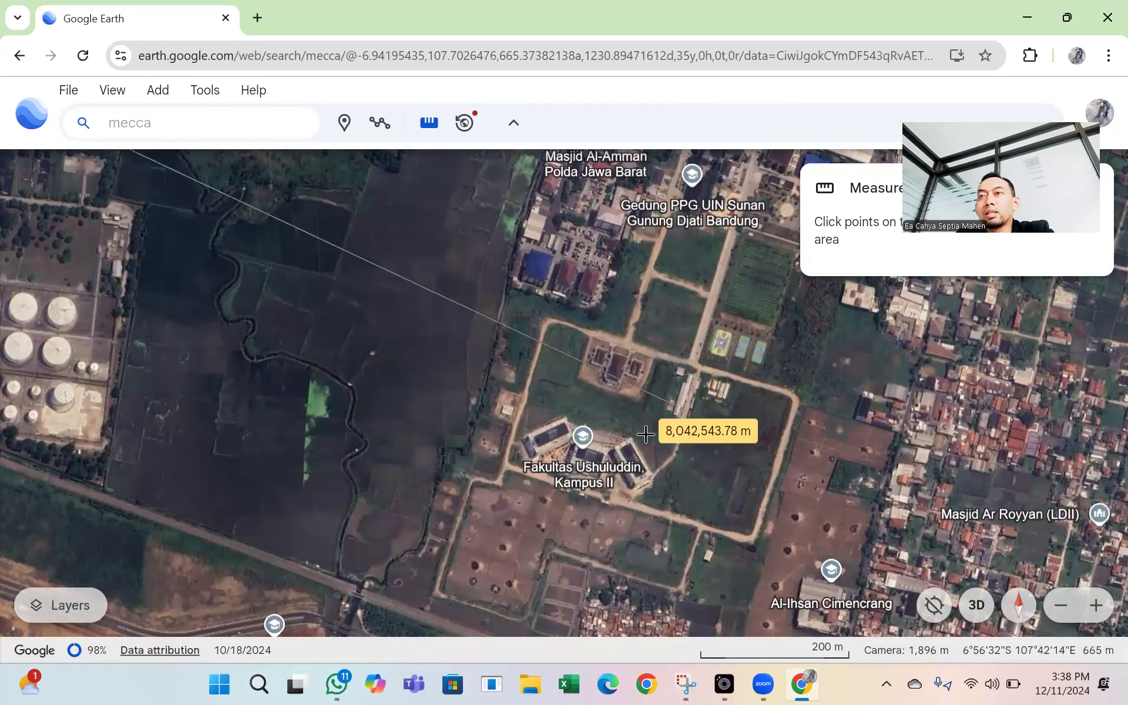
{"action": "scroll", "coordinate": [671, 434], "scroll_direction": "up", "scroll_amount": 2}
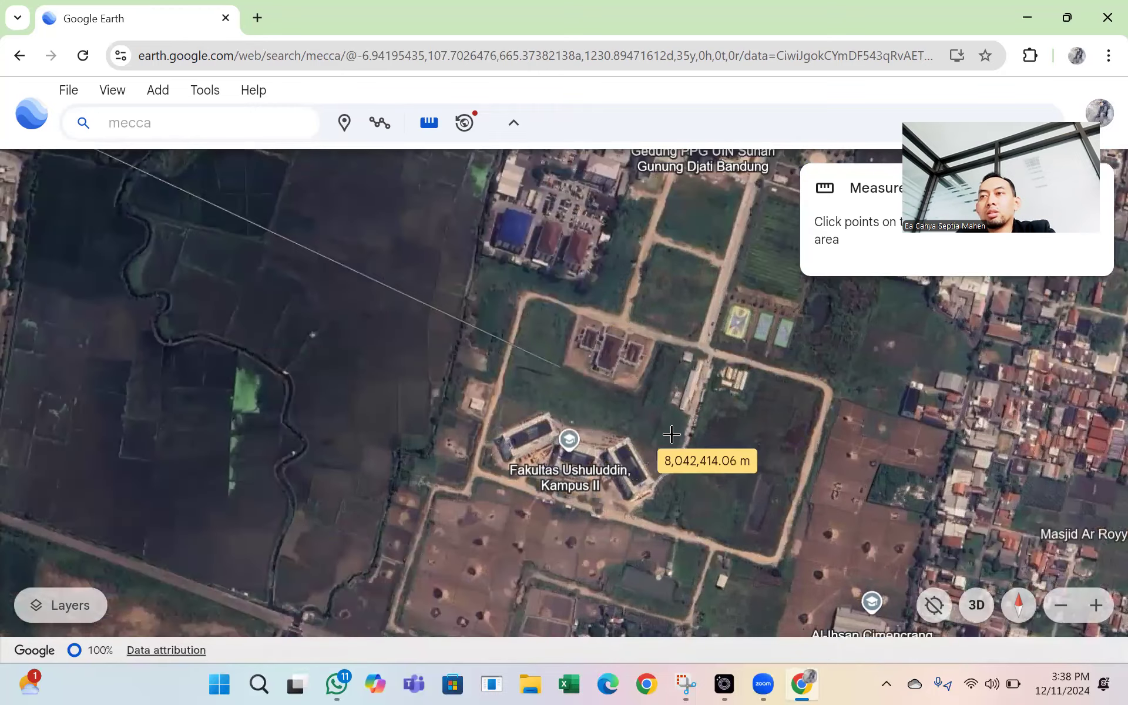
{"action": "scroll", "coordinate": [656, 440], "scroll_direction": "up", "scroll_amount": 3}
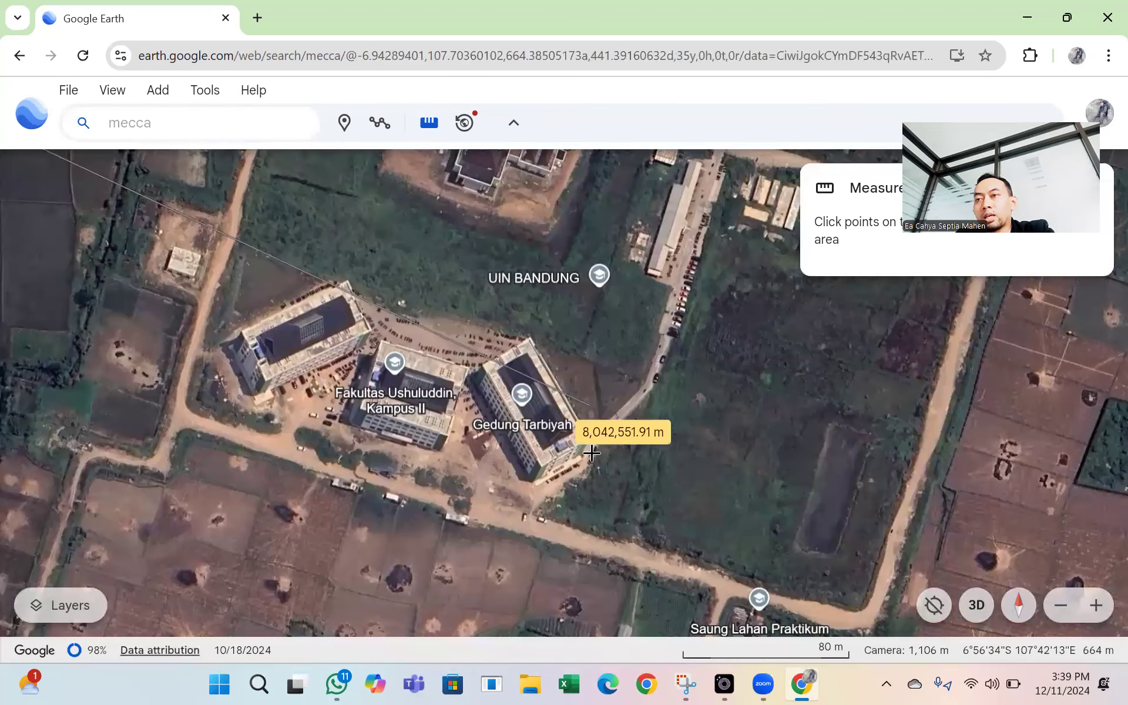
End the measuring line at the outer corner of the Gedung Tarbiyah roof beside the access road and finish the measurement.
{"action": "scroll", "coordinate": [587, 449], "scroll_direction": "up", "scroll_amount": 1}
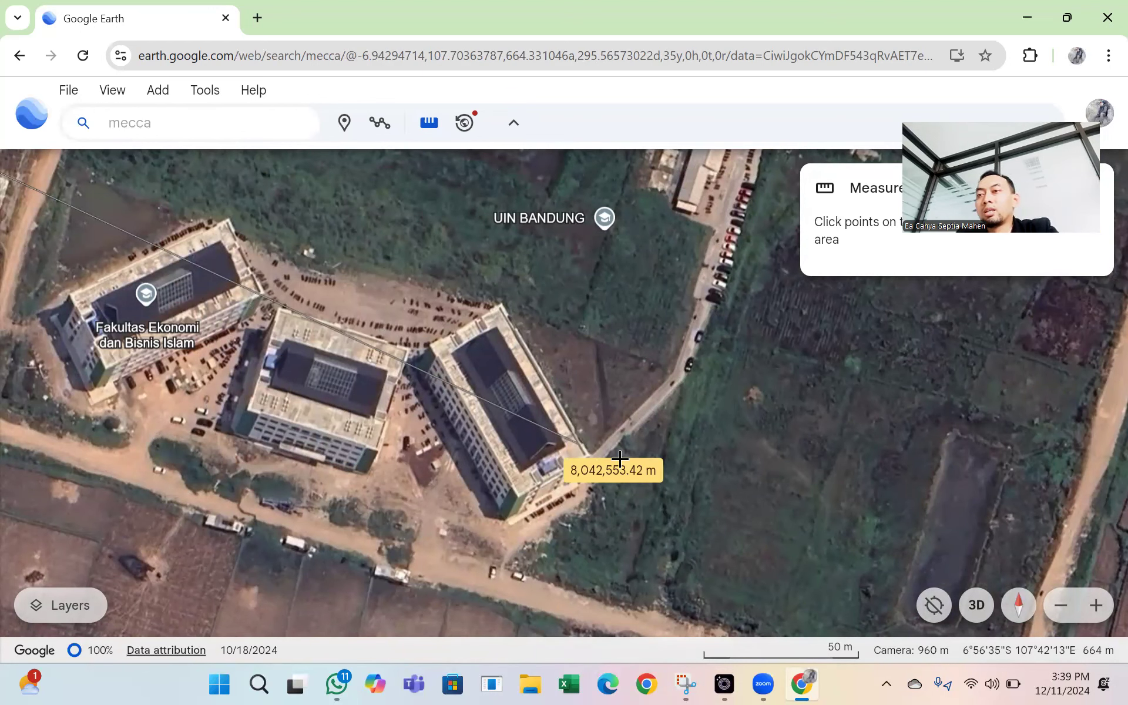
{"action": "scroll", "coordinate": [610, 462], "scroll_direction": "up", "scroll_amount": 1}
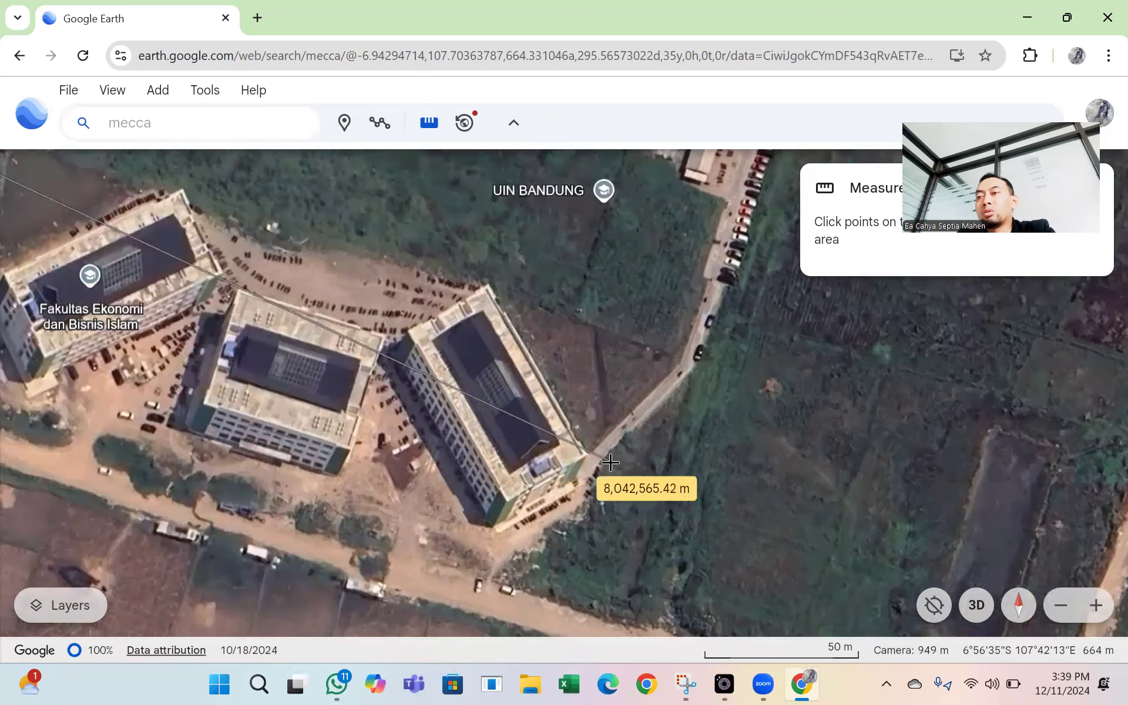
{"action": "scroll", "coordinate": [610, 463], "scroll_direction": "up", "scroll_amount": 2}
{"action": "scroll", "coordinate": [611, 462], "scroll_direction": "up", "scroll_amount": 1}
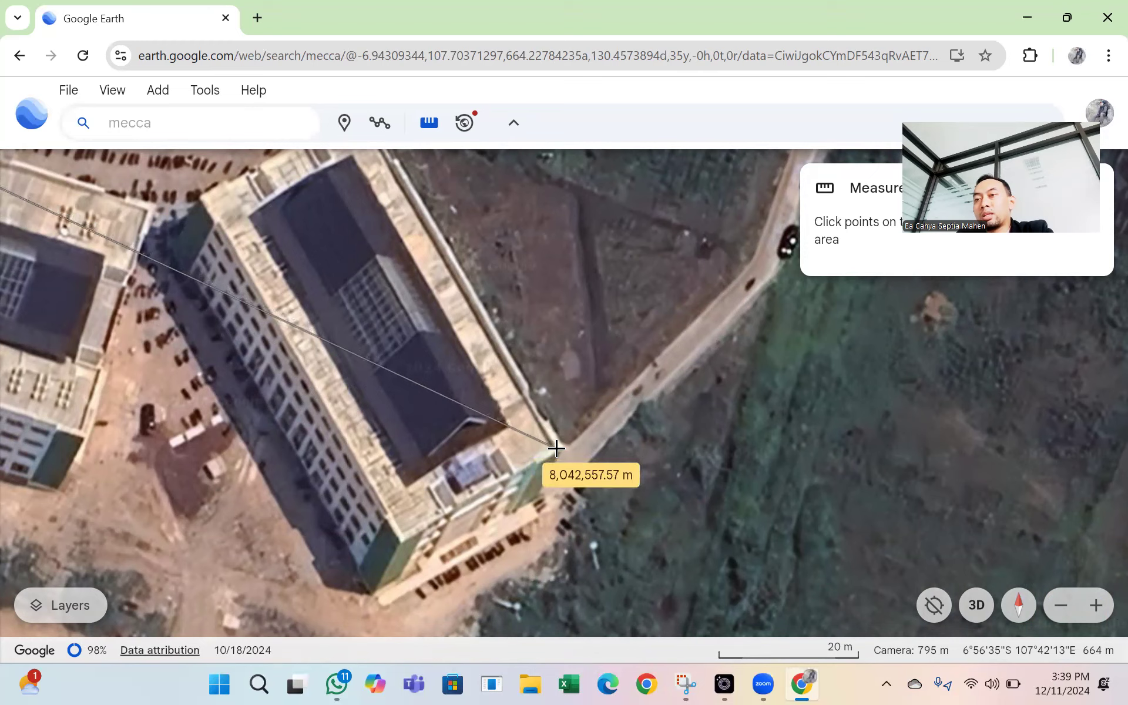
{"action": "scroll", "coordinate": [556, 448], "scroll_direction": "up", "scroll_amount": 5}
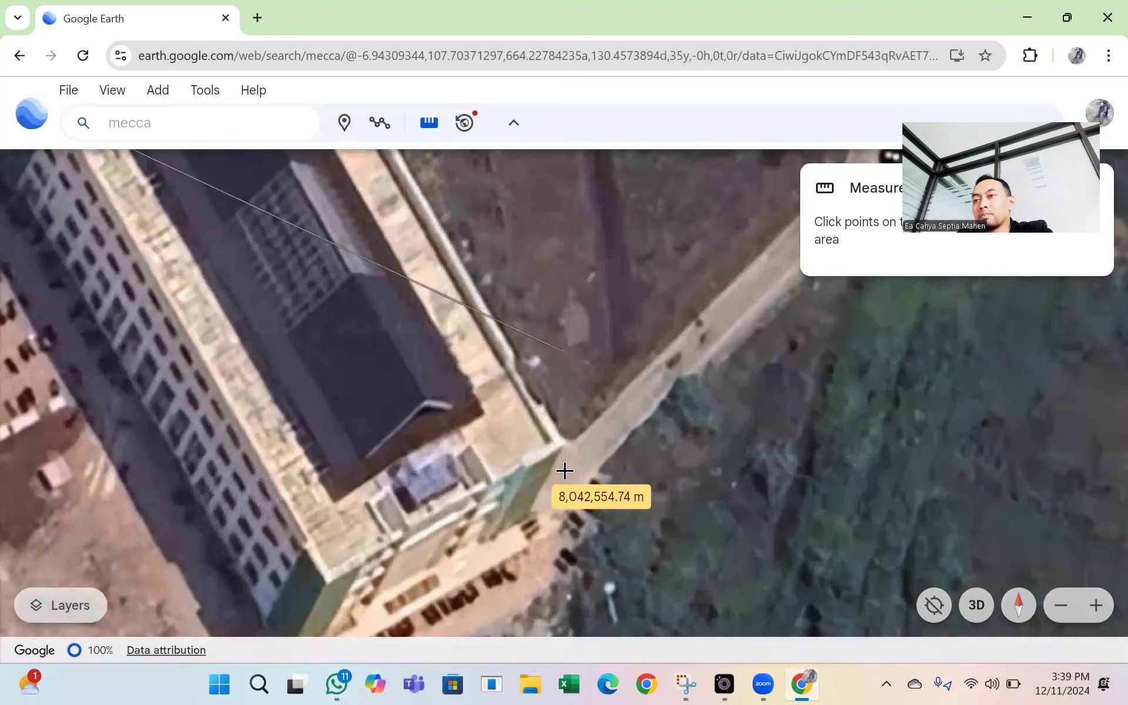
{"action": "scroll", "coordinate": [553, 434], "scroll_direction": "up", "scroll_amount": 3}
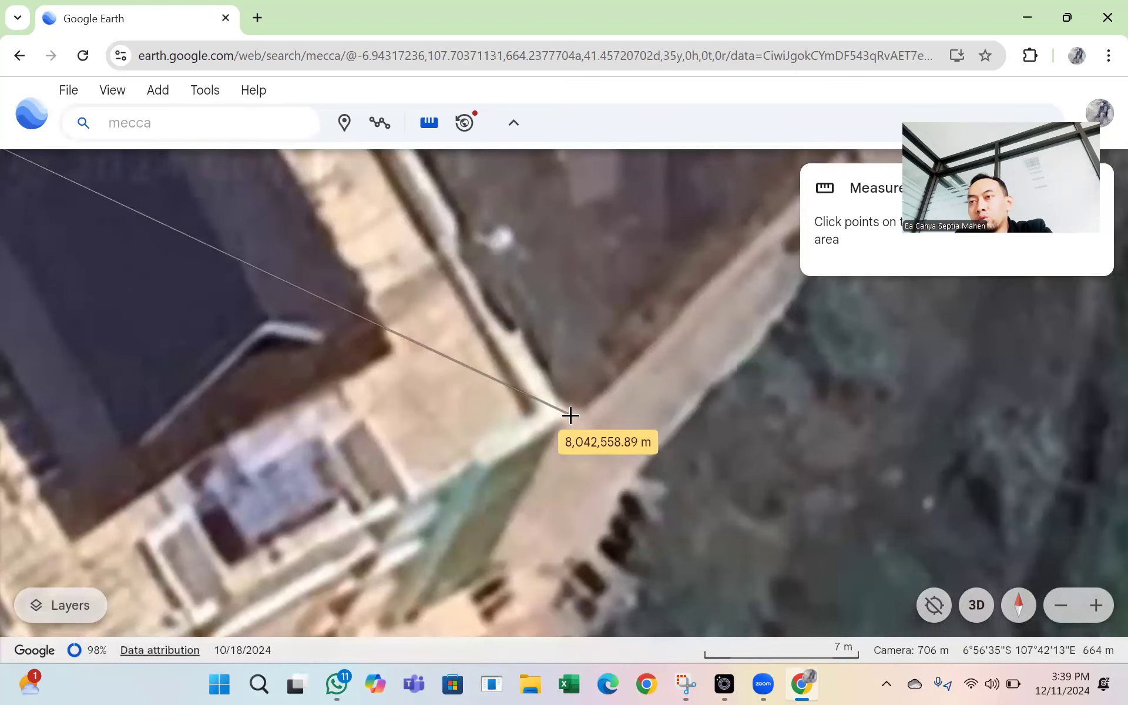
{"action": "scroll", "coordinate": [563, 417], "scroll_direction": "up", "scroll_amount": 2}
{"action": "scroll", "coordinate": [564, 418], "scroll_direction": "up", "scroll_amount": 2}
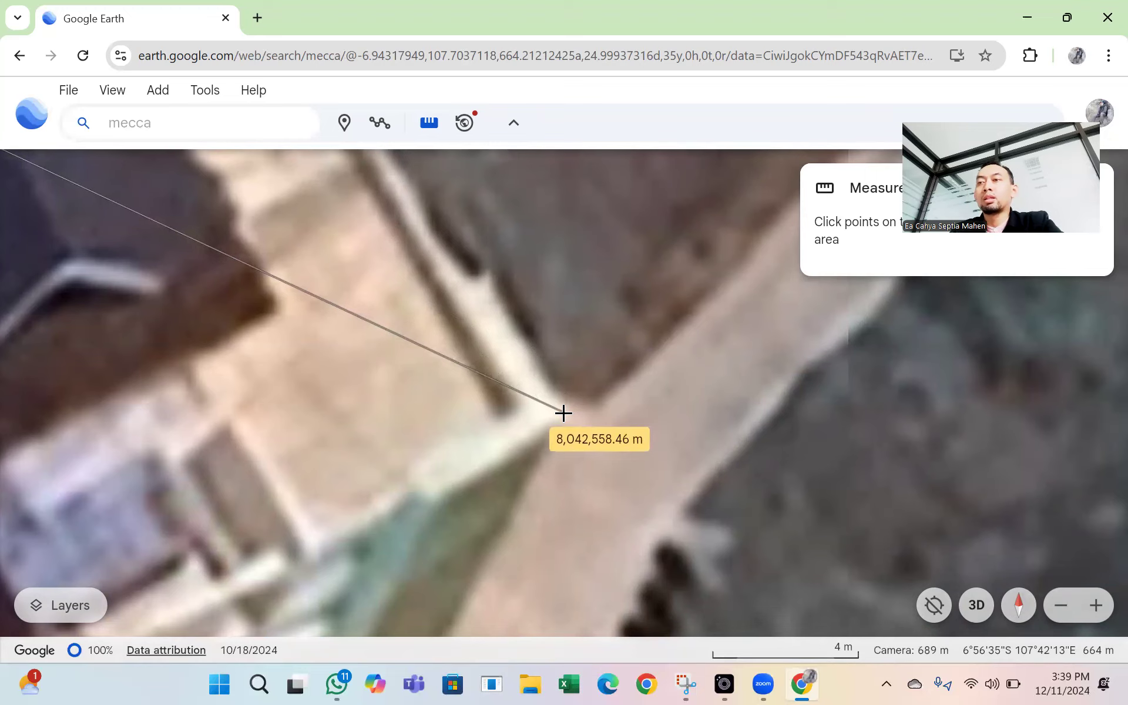
{"action": "left_click", "coordinate": [563, 413]}
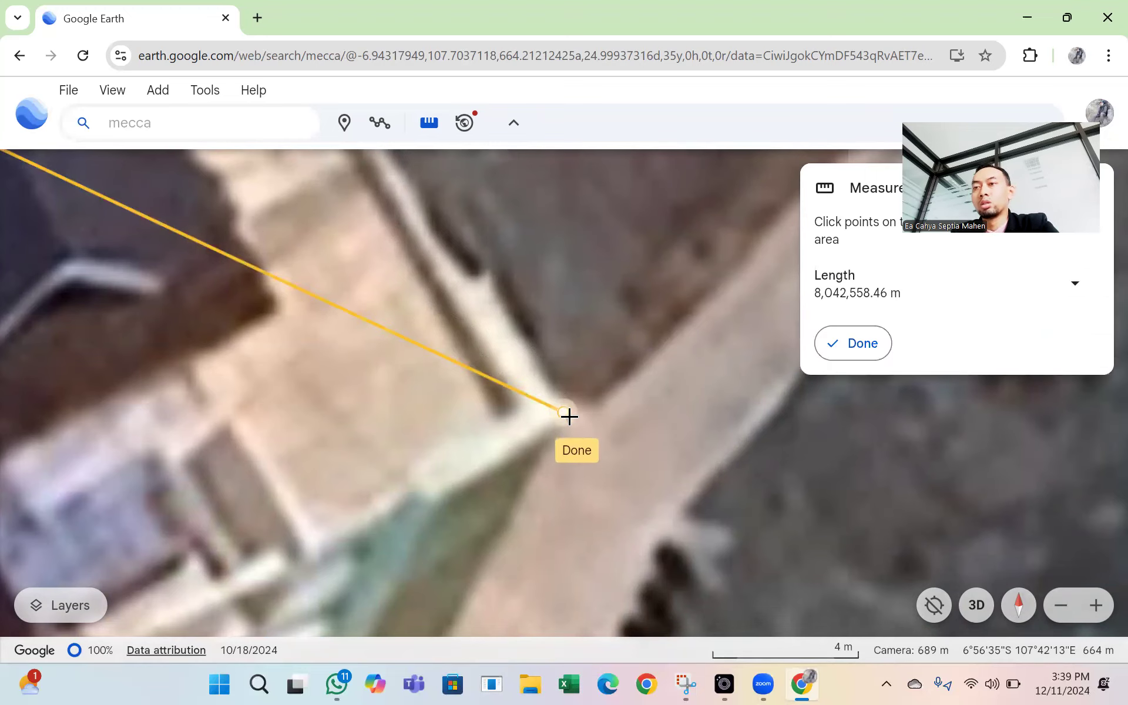
{"action": "left_click", "coordinate": [565, 414]}
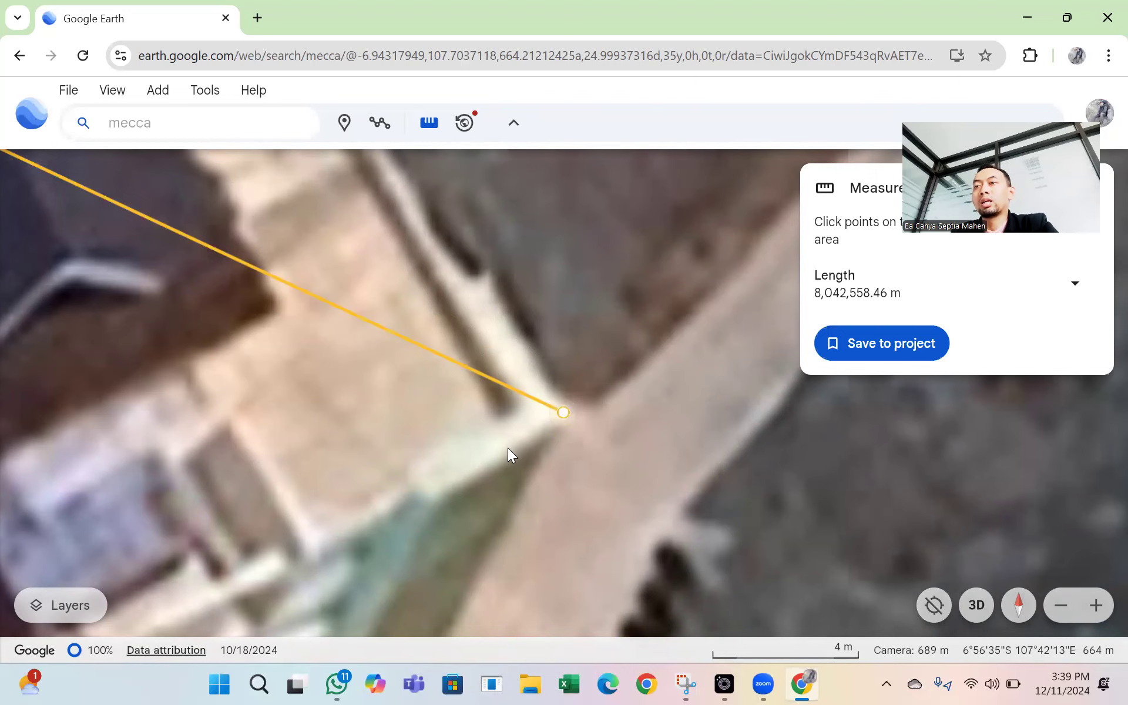
{"action": "scroll", "coordinate": [511, 443], "scroll_direction": "down", "scroll_amount": 3}
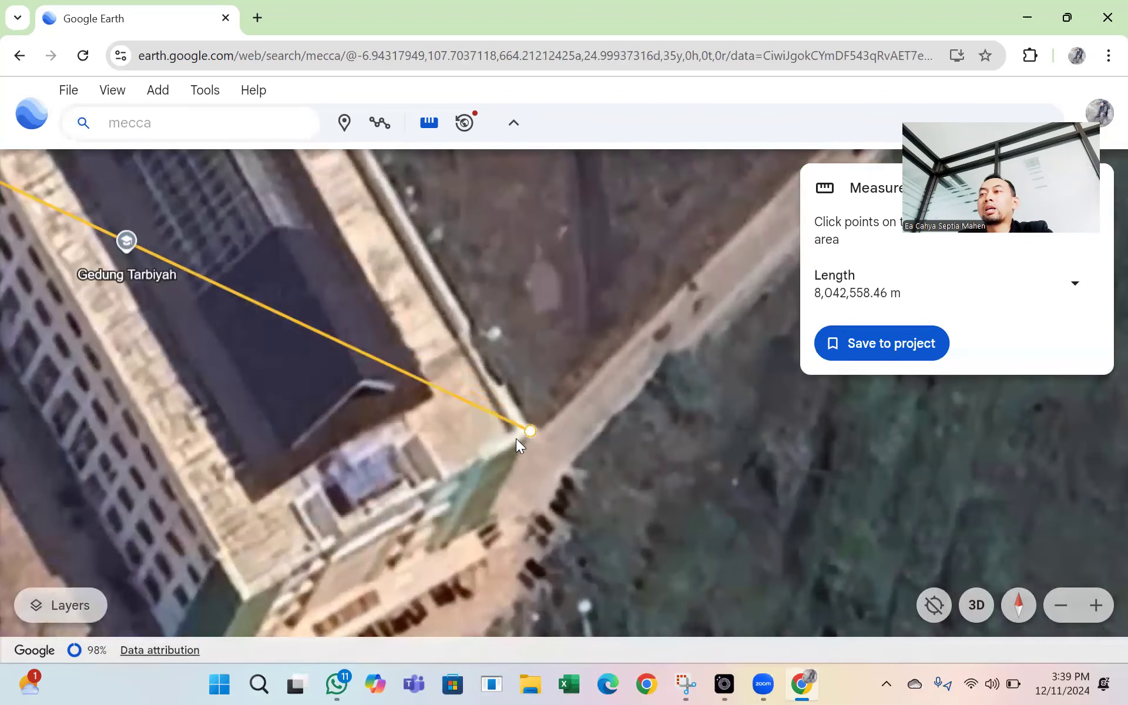
{"action": "scroll", "coordinate": [516, 438], "scroll_direction": "down", "scroll_amount": 3}
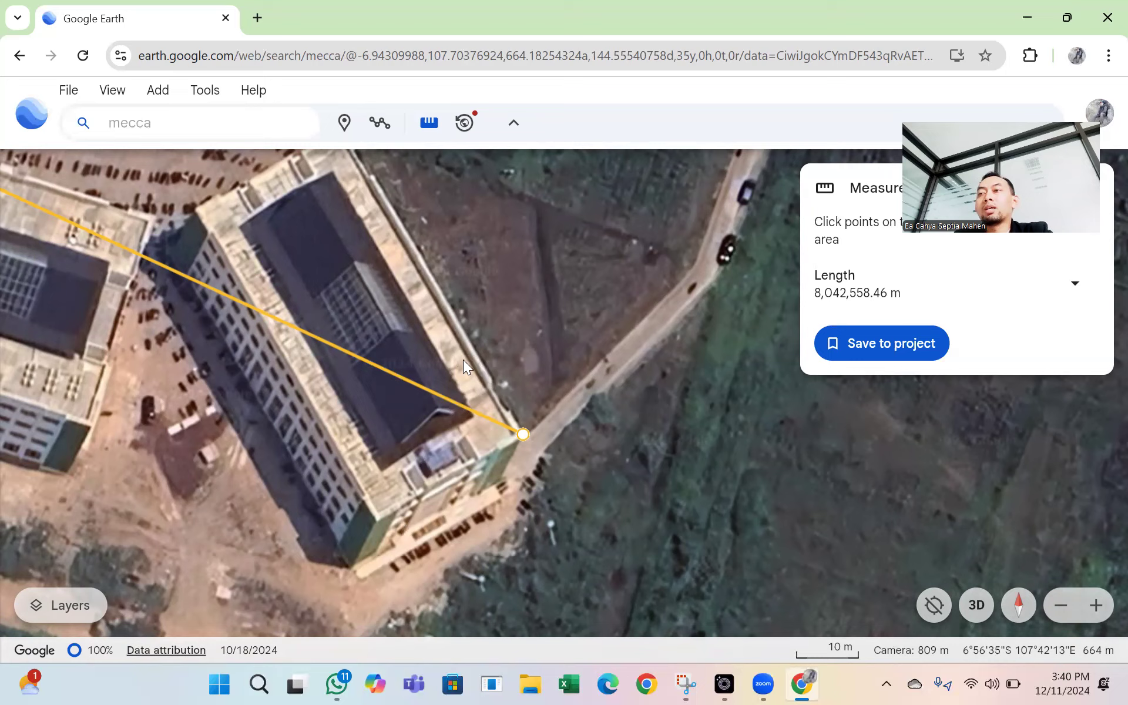
Search the web in a new tab for "protactor chroome".
{"action": "left_click", "coordinate": [261, 13]}
{"action": "left_click", "coordinate": [294, 52]}
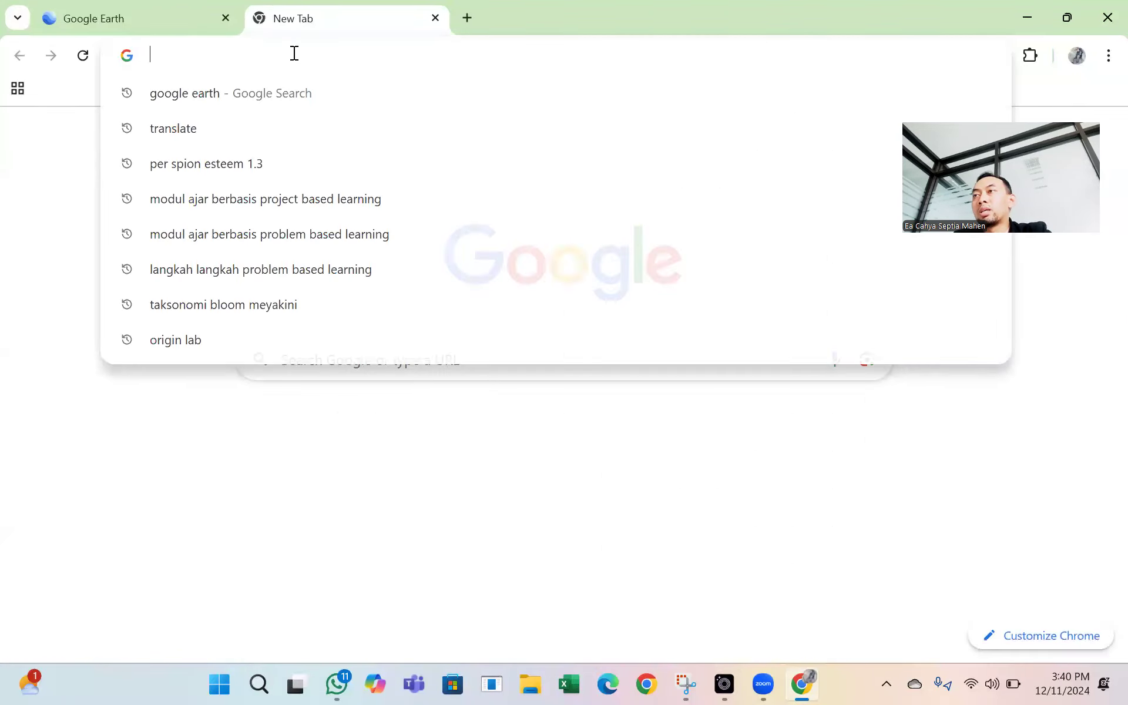
{"action": "type", "text": "pro"}
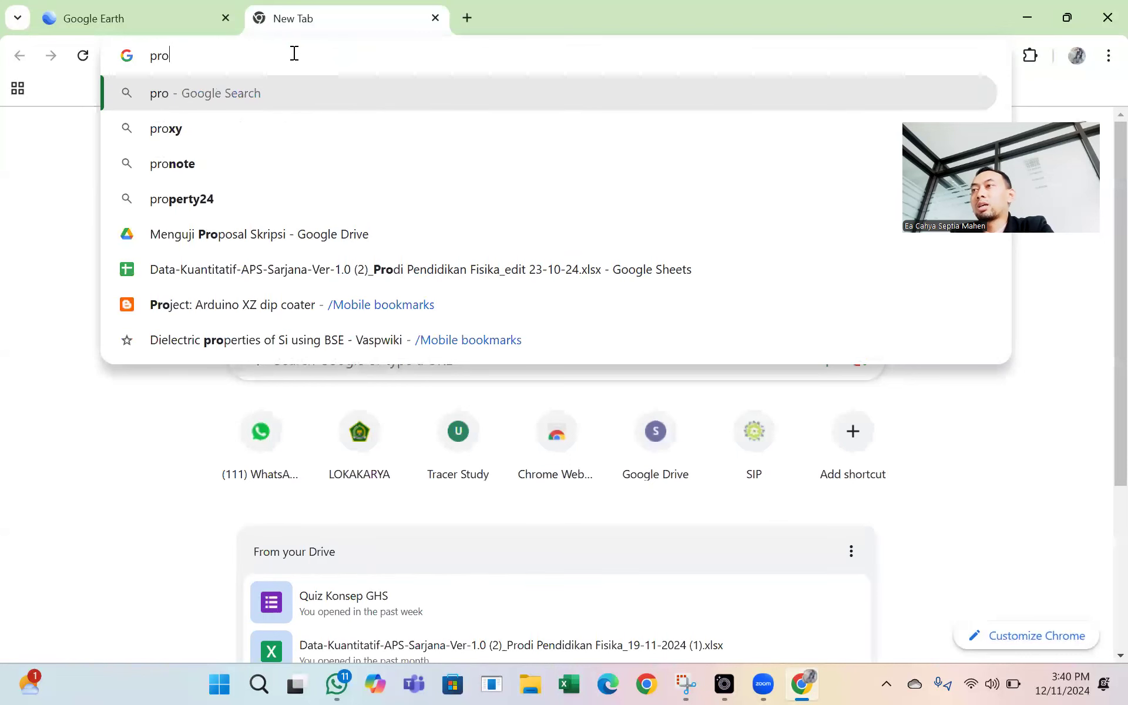
{"action": "type", "text": "tactor "}
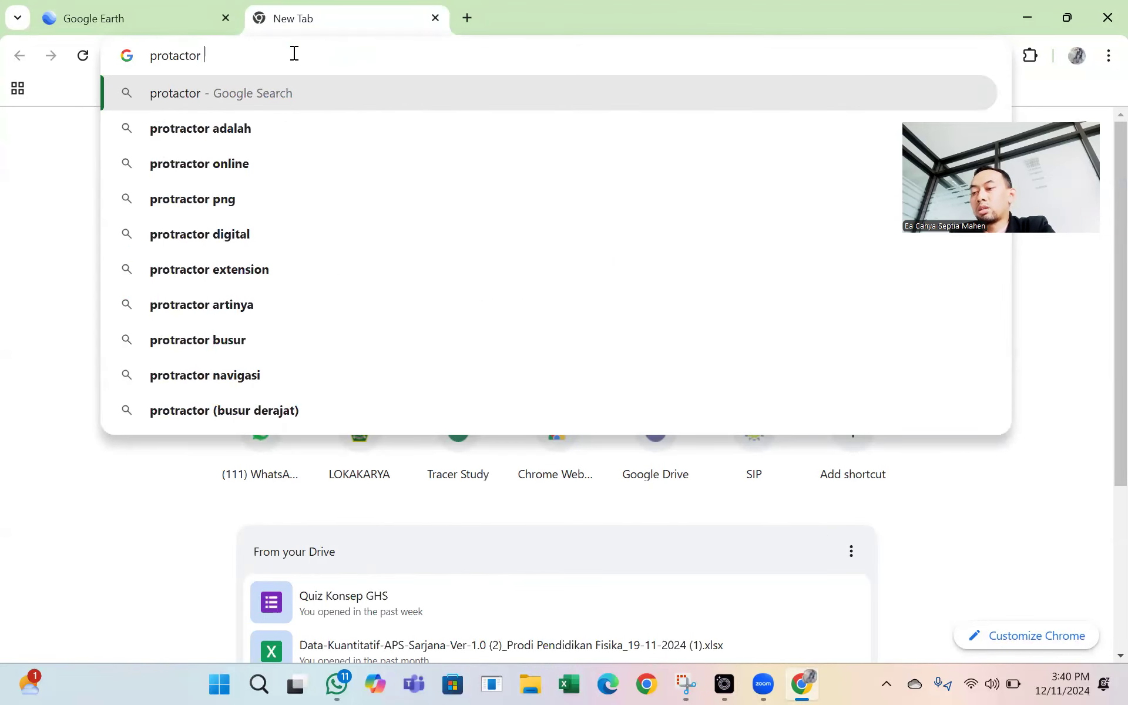
{"action": "type", "text": "chroome"}
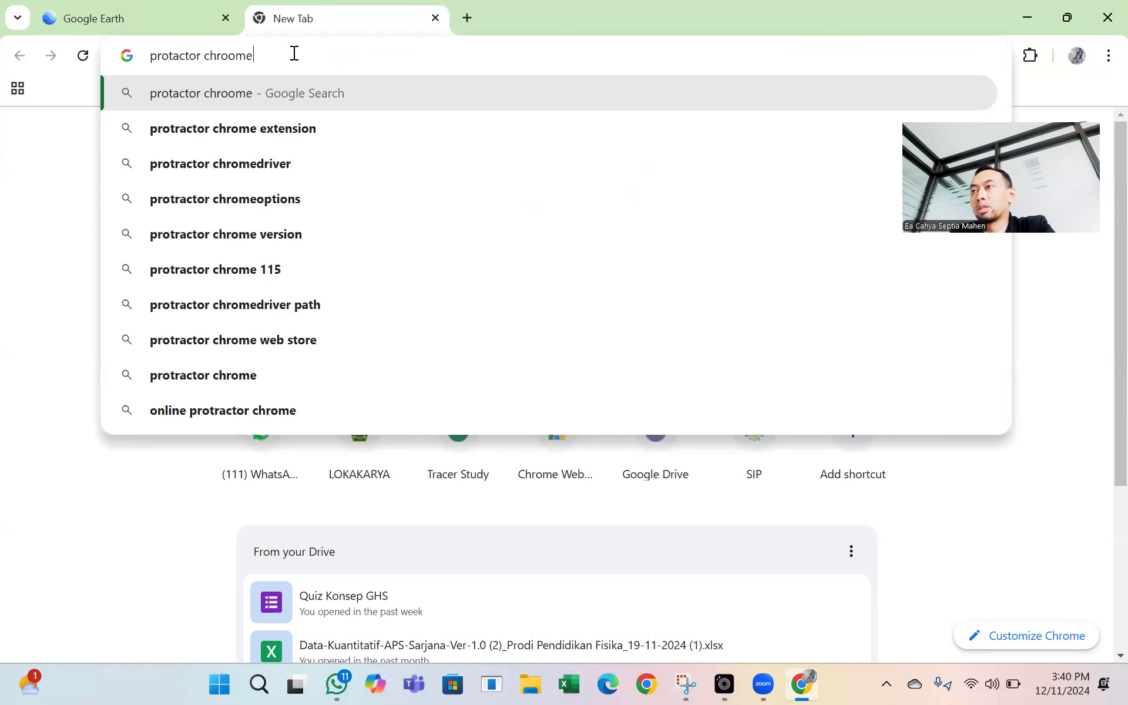
{"action": "key", "text": "Return"}
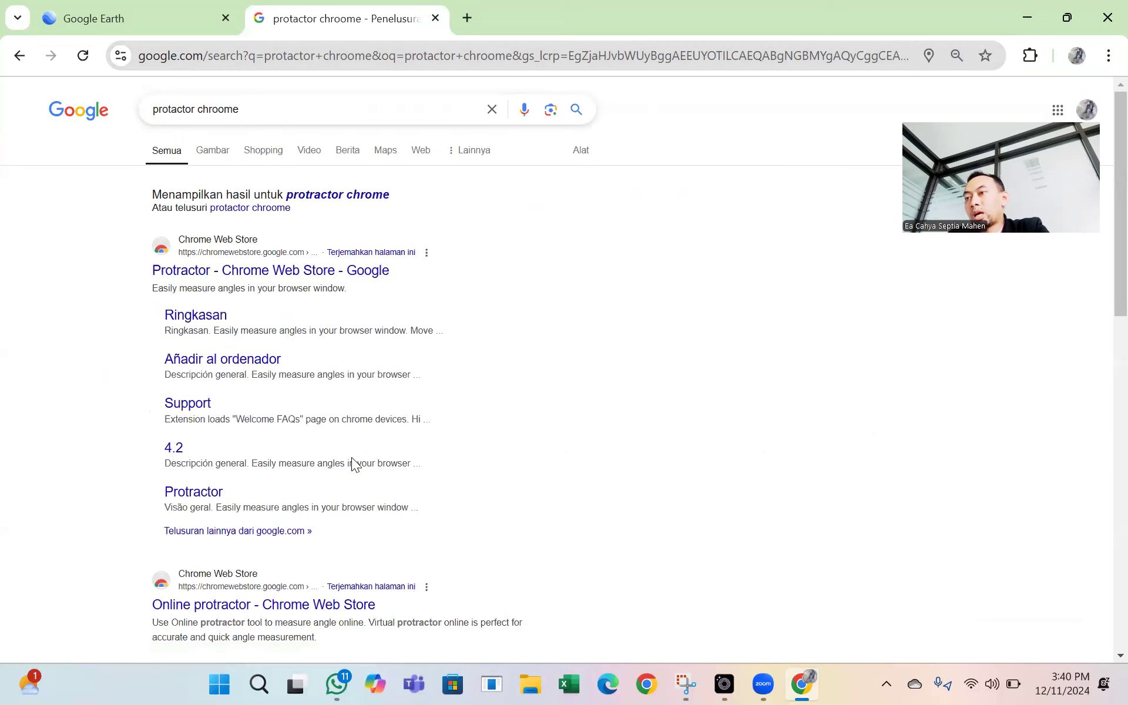
Open the "Online protractor - Chrome Web Store" search result in a new tab and switch to it.
{"action": "scroll", "coordinate": [354, 464], "scroll_direction": "down", "scroll_amount": 1}
{"action": "right_click", "coordinate": [277, 517]}
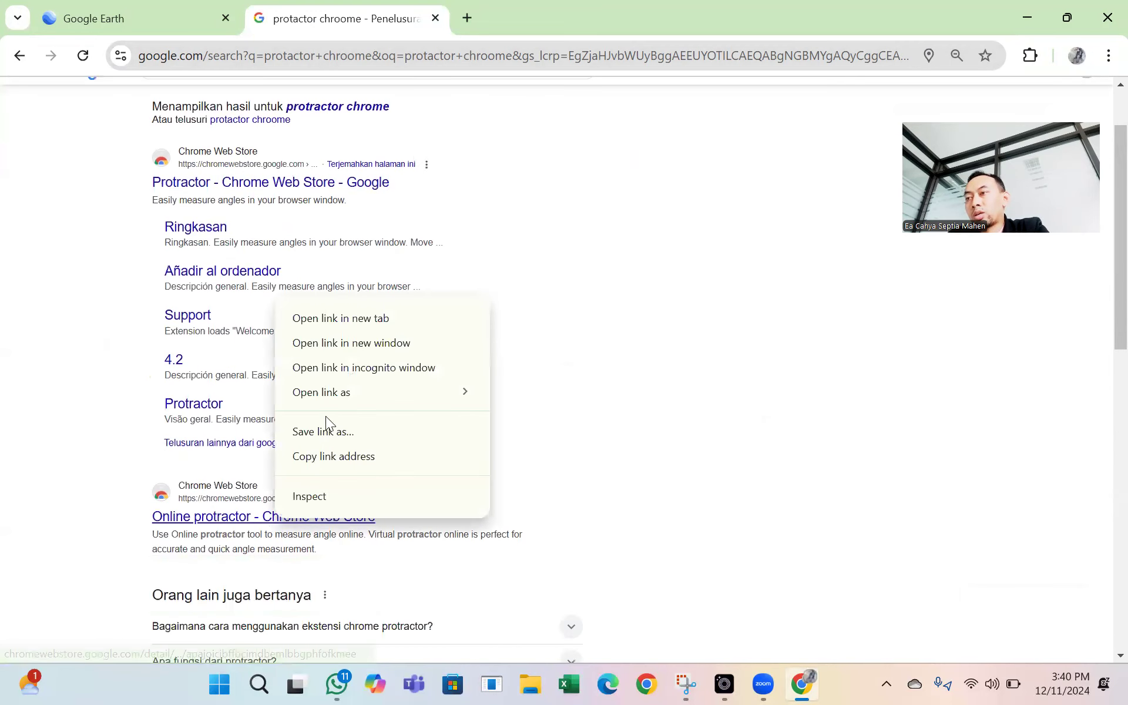
{"action": "left_click", "coordinate": [357, 318]}
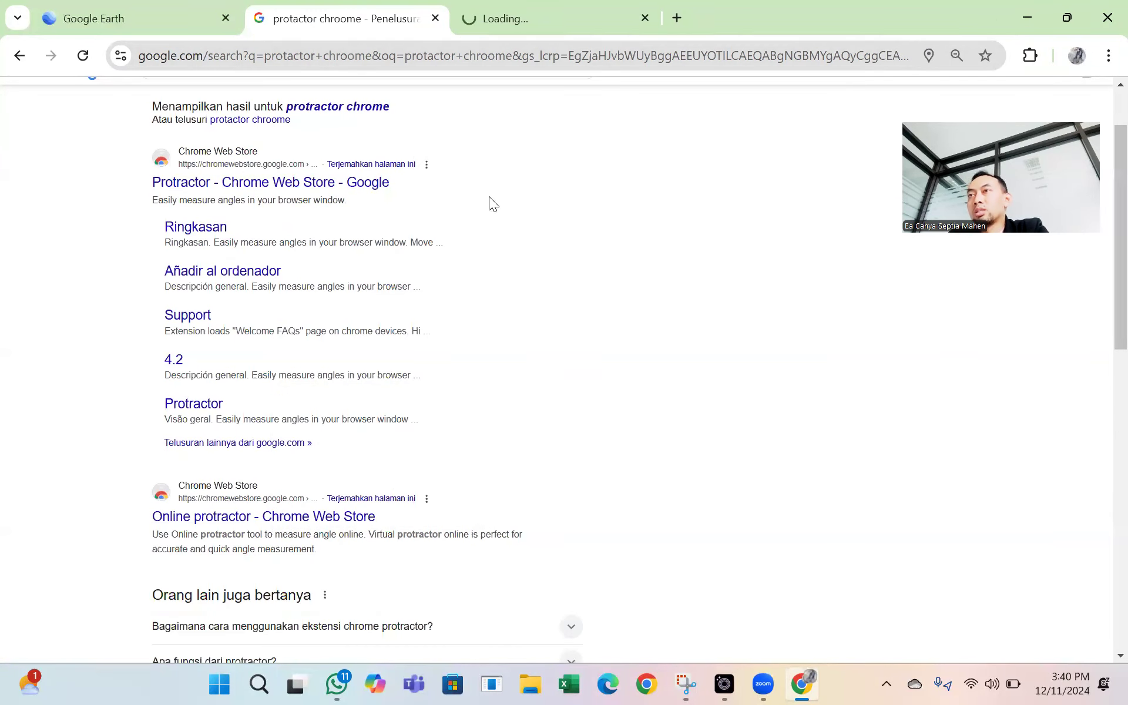
{"action": "left_click", "coordinate": [522, 23]}
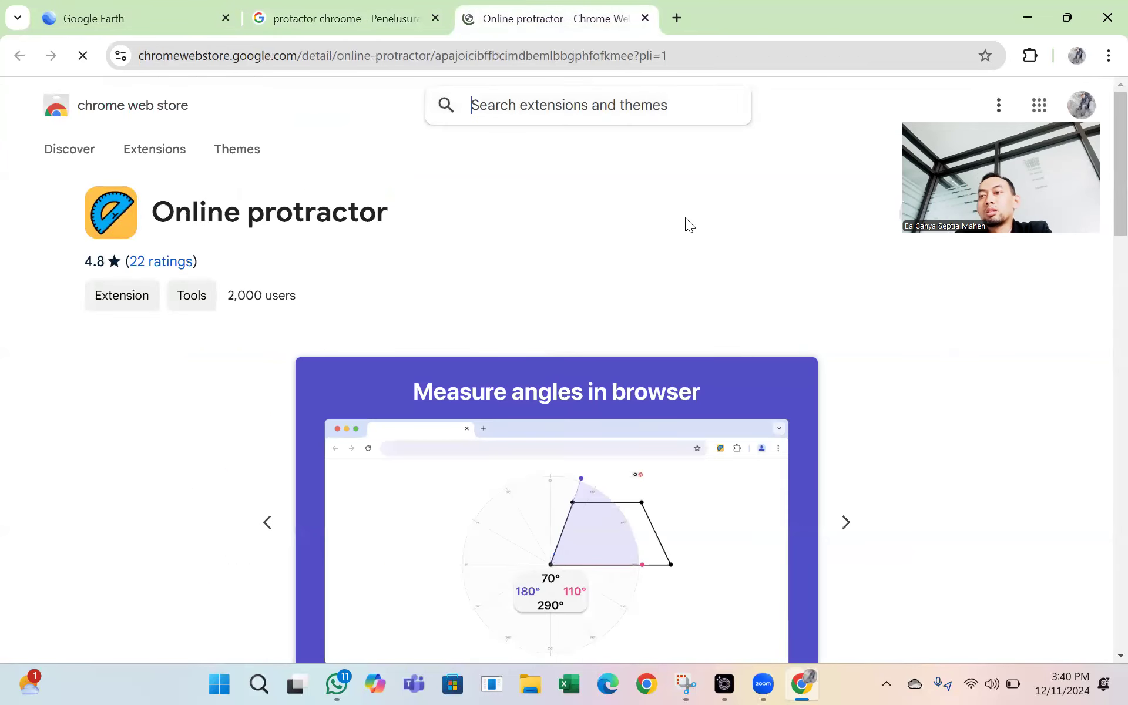
Look over the Online protractor listing and add the extension to Chrome.
{"action": "scroll", "coordinate": [687, 224], "scroll_direction": "down", "scroll_amount": 10}
{"action": "scroll", "coordinate": [795, 221], "scroll_direction": "up", "scroll_amount": 5}
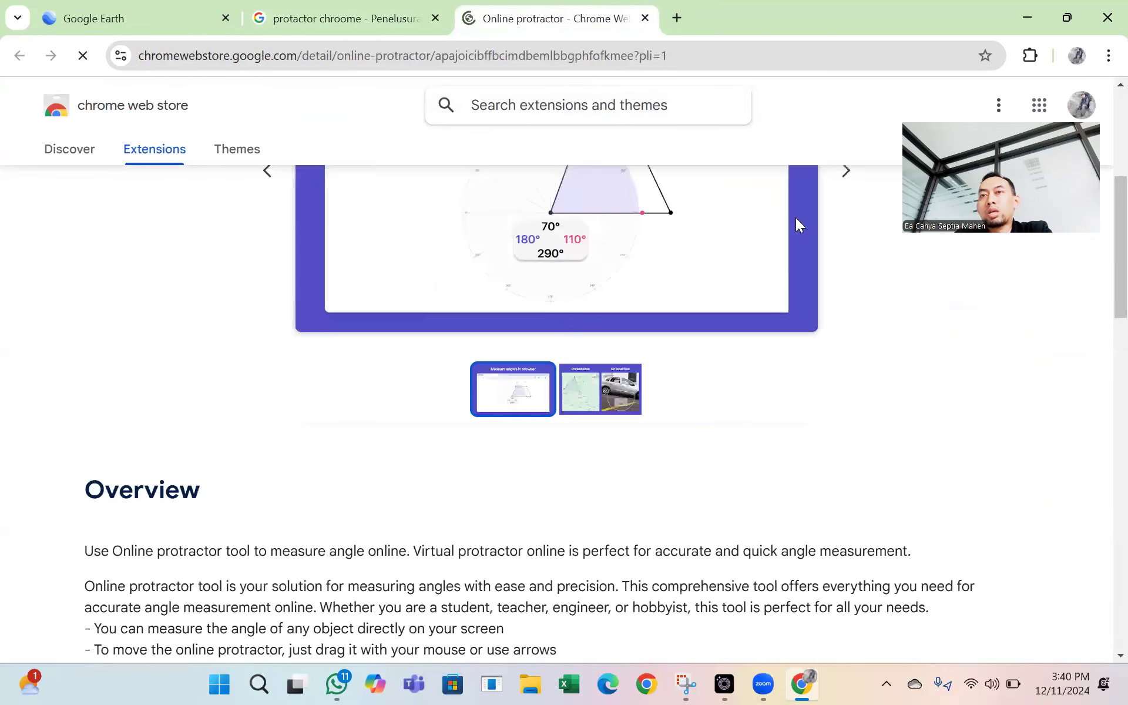
{"action": "scroll", "coordinate": [795, 217], "scroll_direction": "up", "scroll_amount": 5}
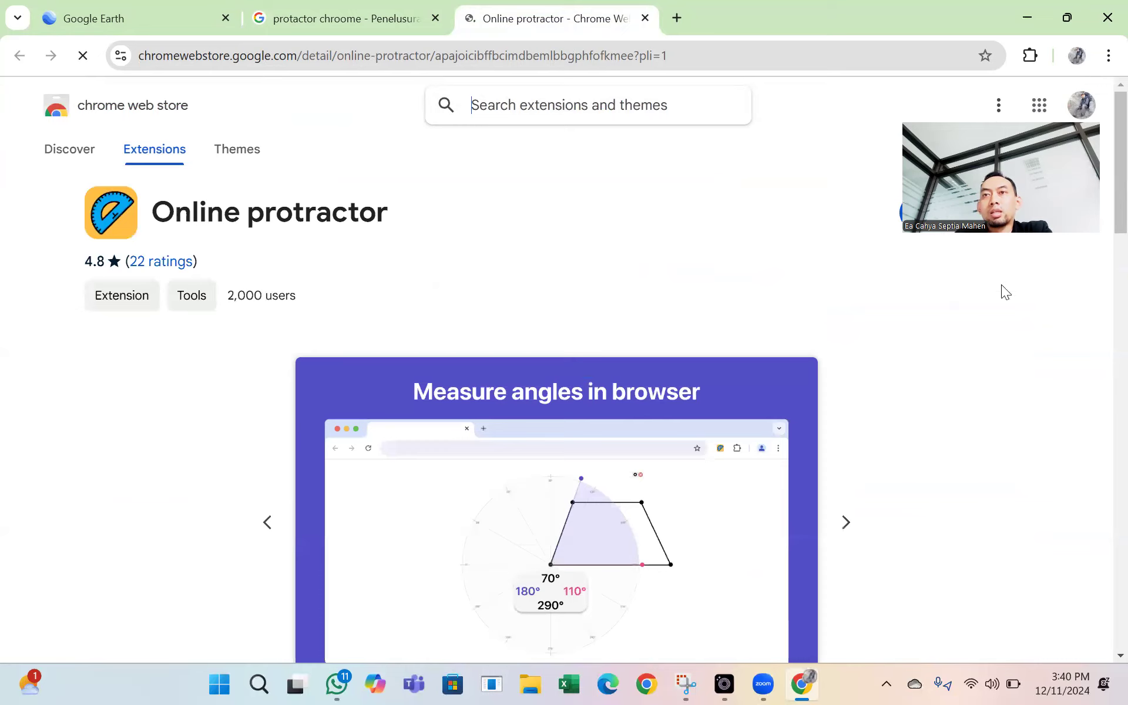
{"action": "left_click", "coordinate": [953, 207]}
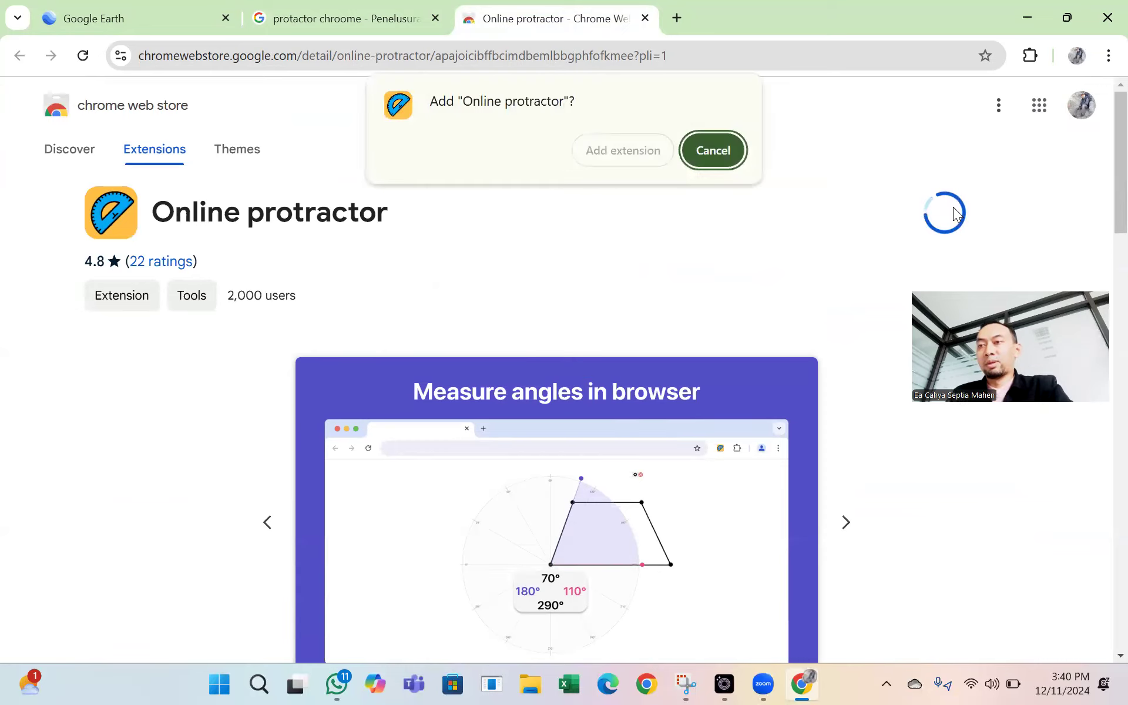
{"action": "left_click", "coordinate": [627, 150]}
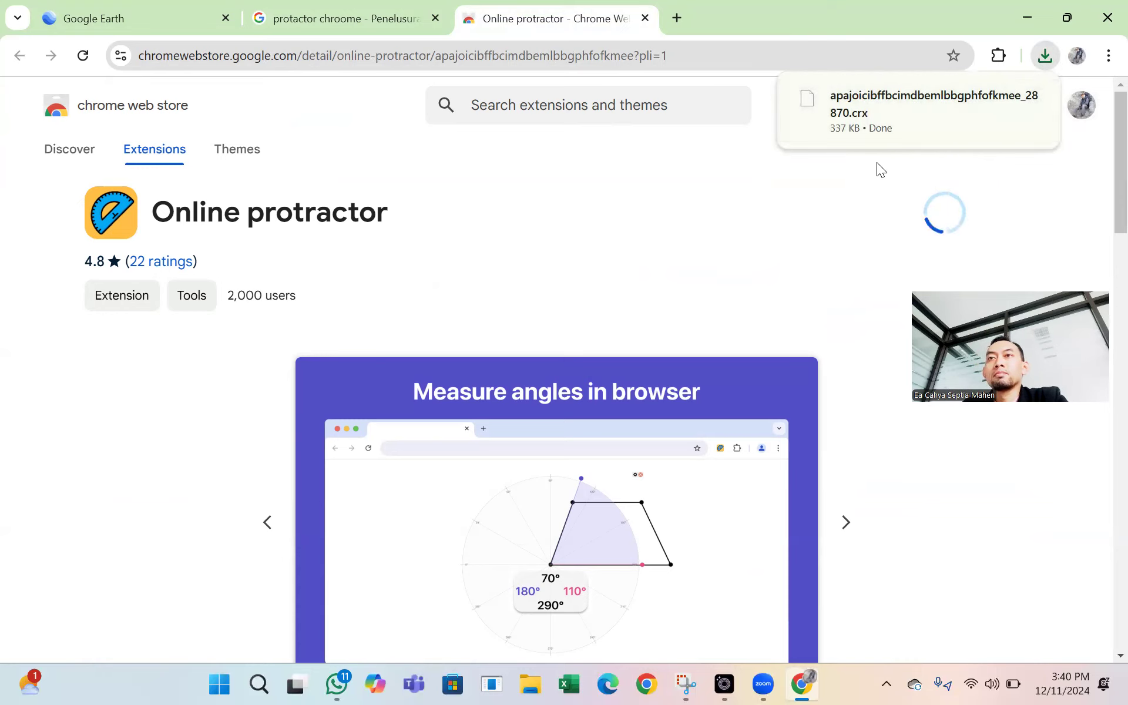
{"action": "left_click", "coordinate": [1003, 62]}
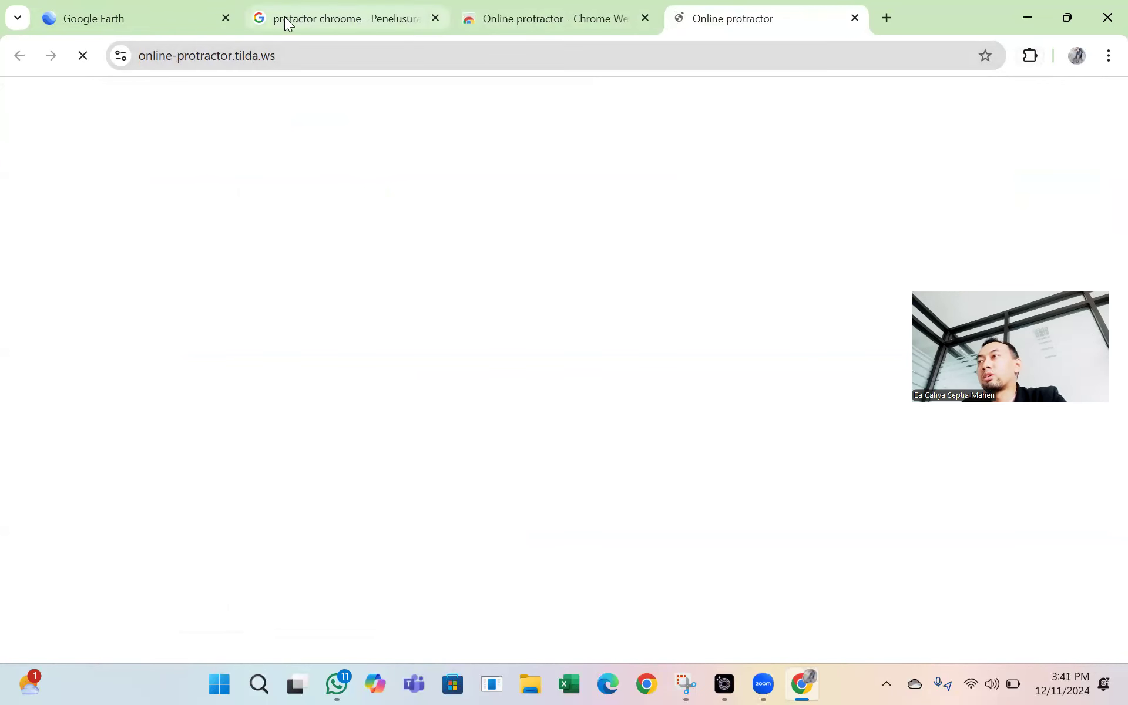
Return to Google Earth and pin the Online protractor extension in the browser.
{"action": "left_click", "coordinate": [120, 16]}
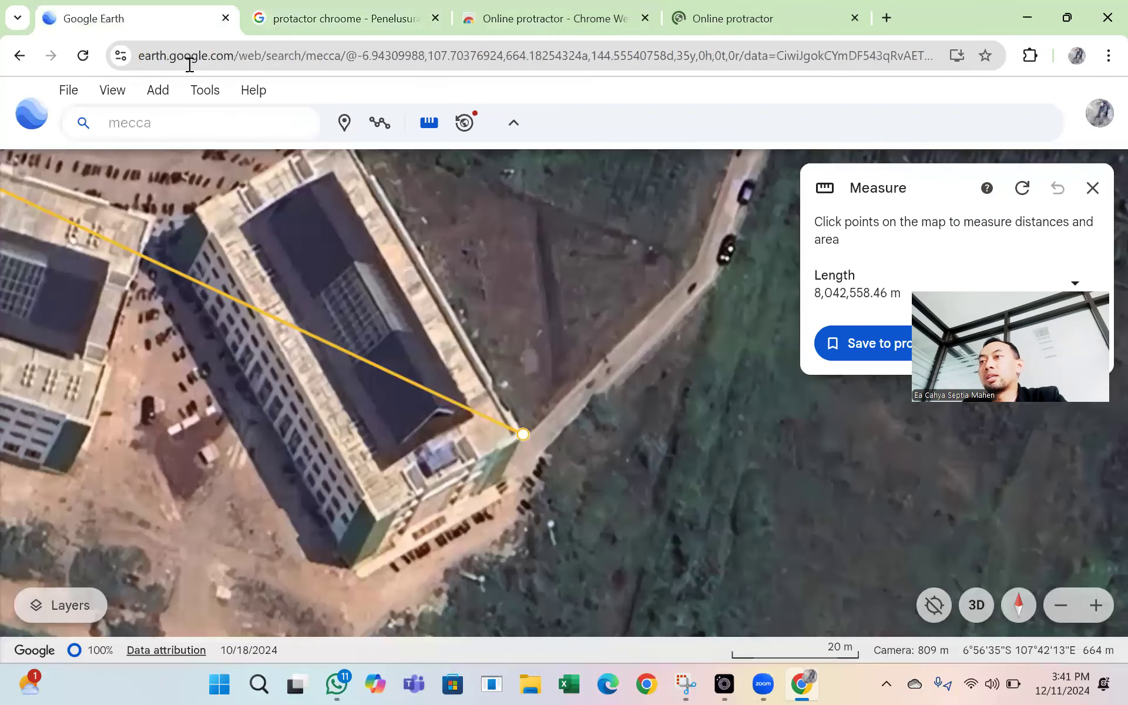
{"action": "left_click", "coordinate": [1029, 56]}
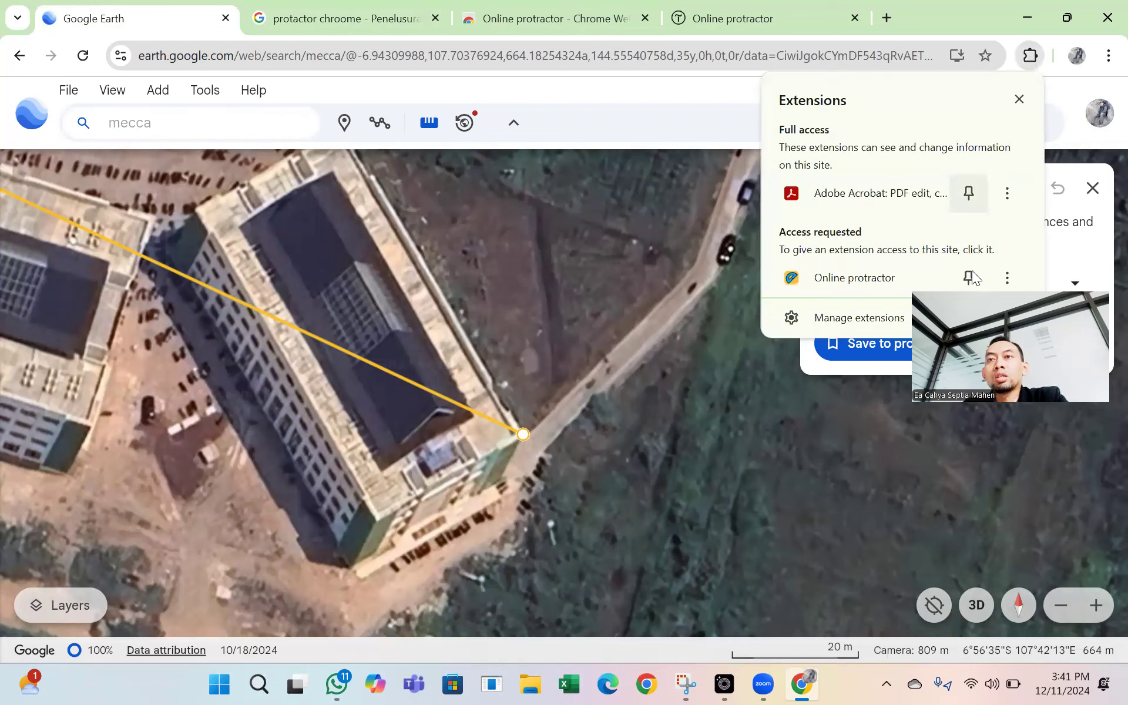
{"action": "left_click", "coordinate": [969, 277]}
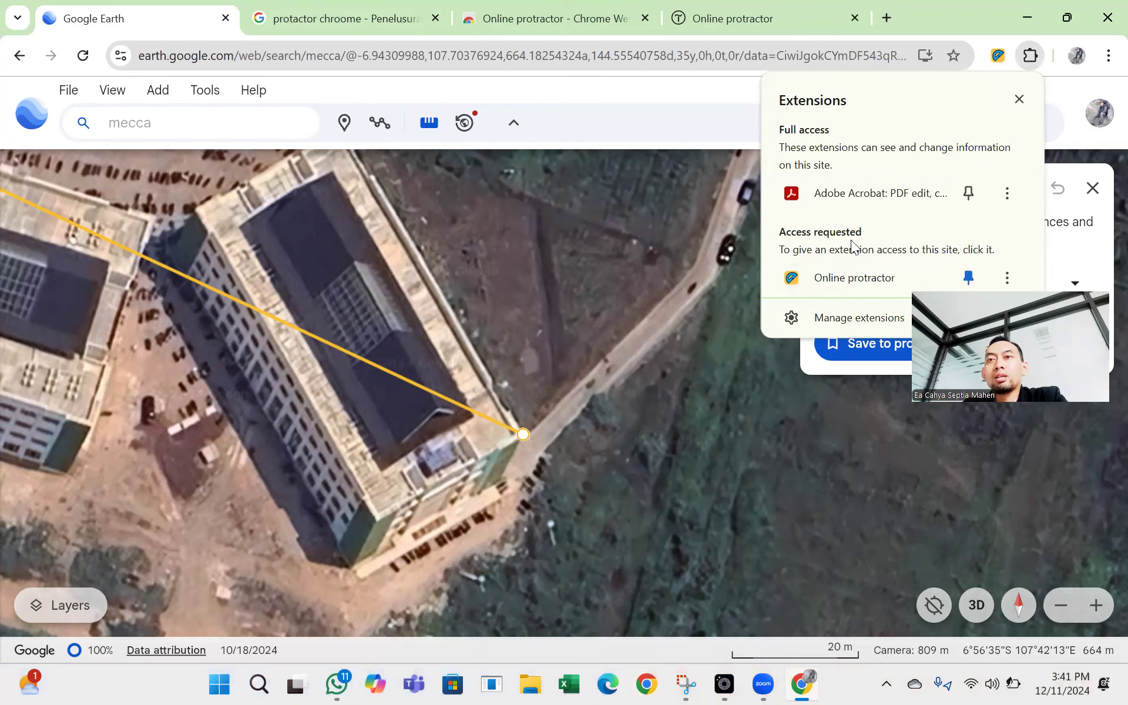
{"action": "left_click", "coordinate": [1019, 100]}
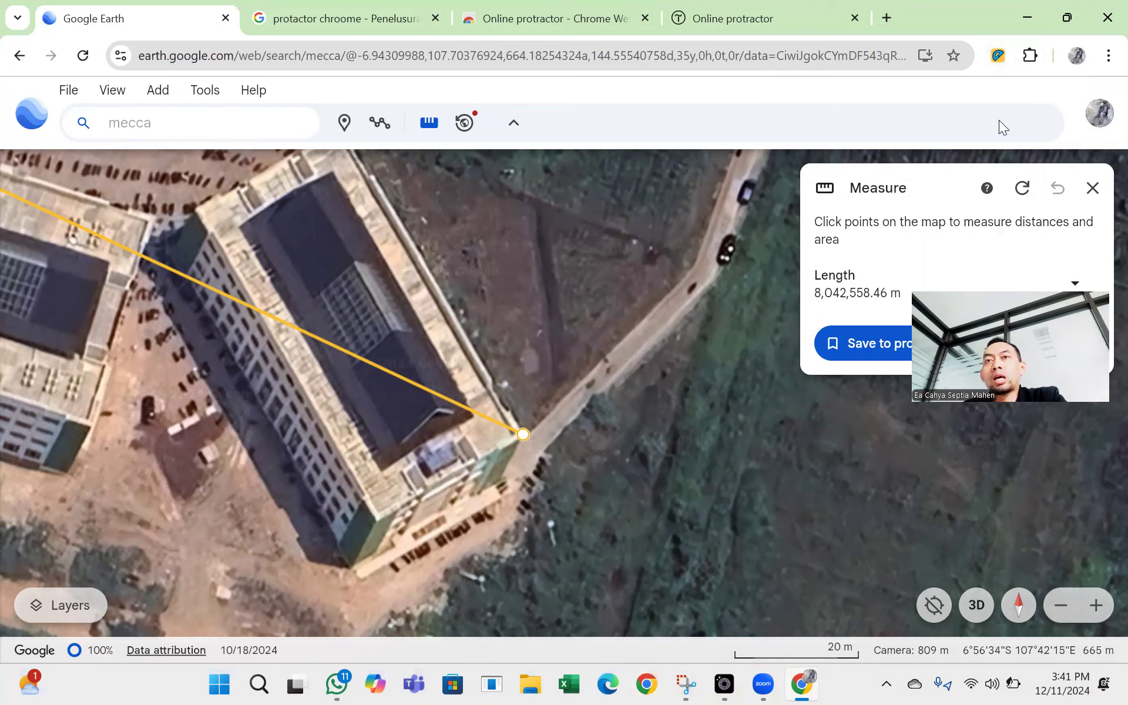
Overlay the protractor on the map, centre it on the measuring line's end point, and enlarge its circle across the building.
{"action": "left_click", "coordinate": [998, 56]}
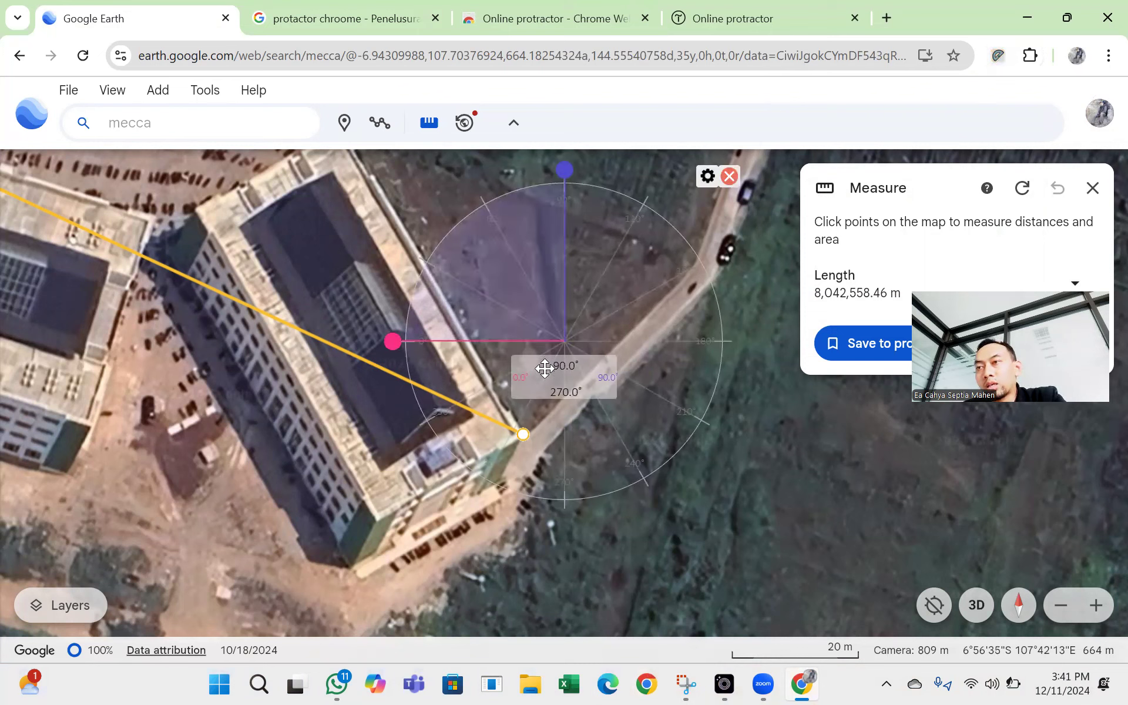
{"action": "left_click_drag", "start_coordinate": [551, 307], "coordinate": [508, 398]}
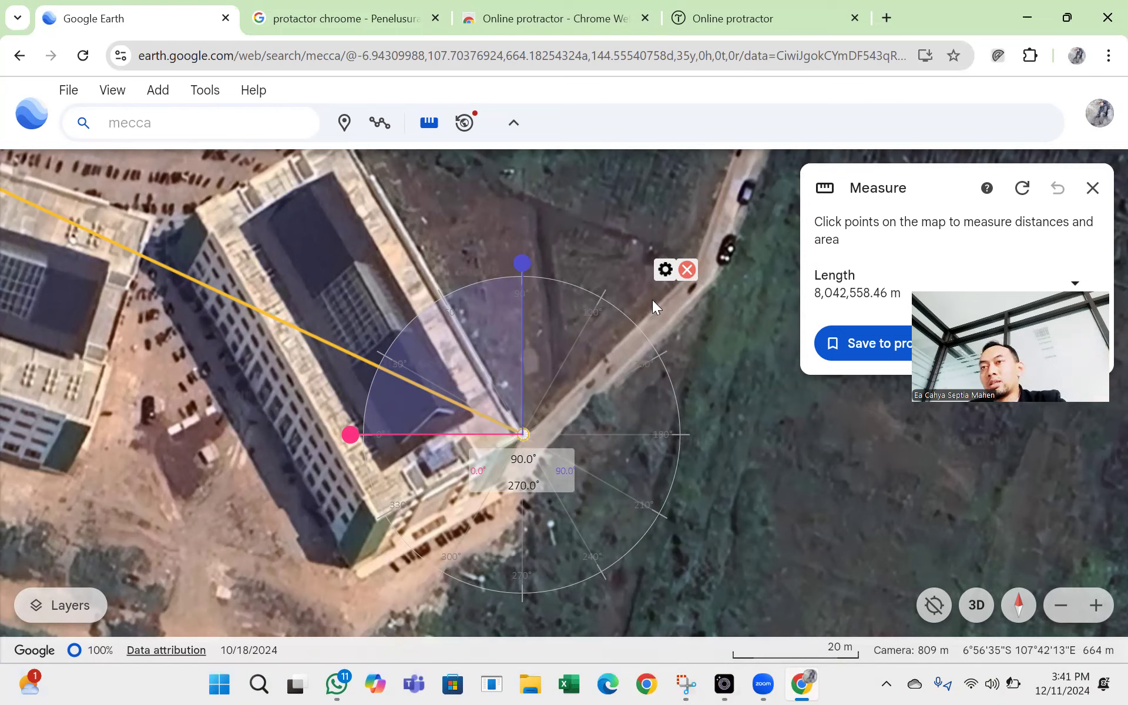
{"action": "mouse_move", "coordinate": [669, 276]}
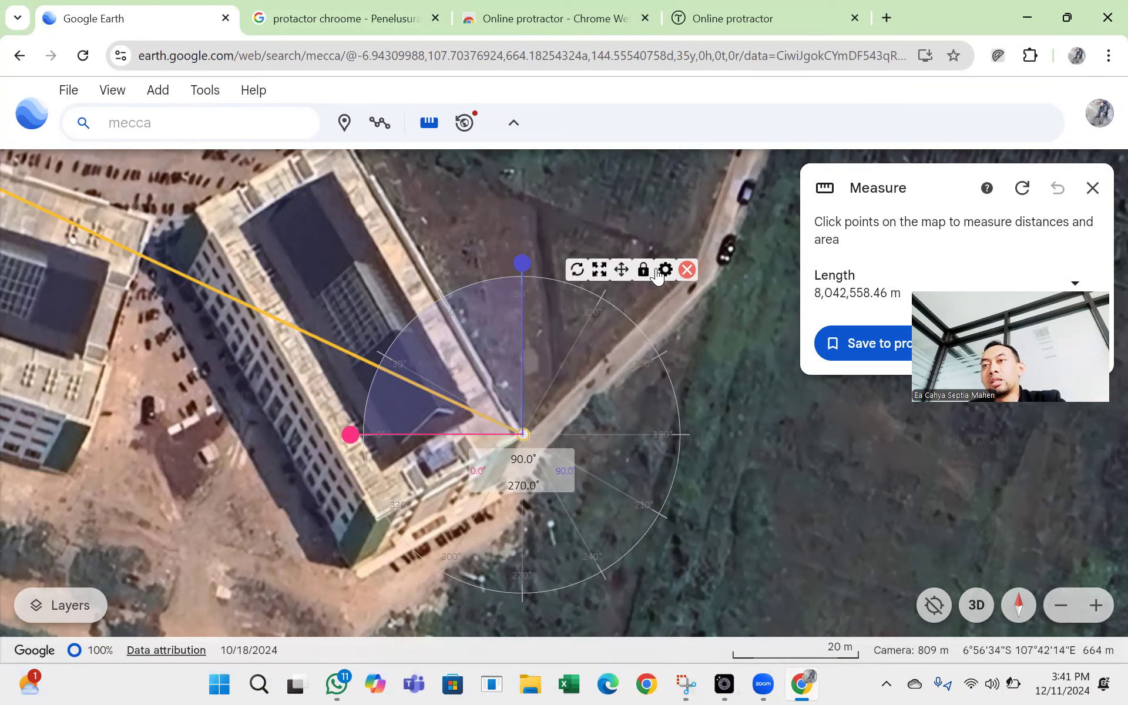
{"action": "left_click", "coordinate": [601, 272]}
{"action": "left_click_drag", "start_coordinate": [366, 276], "coordinate": [257, 188]}
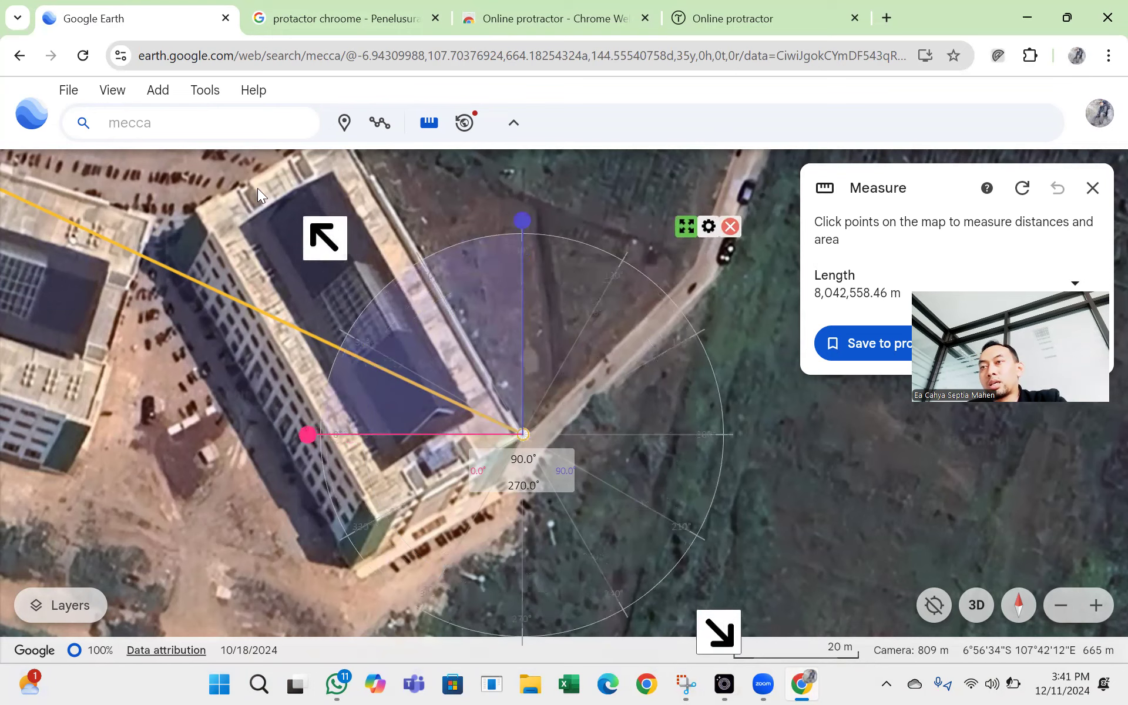
{"action": "left_click_drag", "start_coordinate": [210, 157], "coordinate": [264, 203]}
{"action": "left_click", "coordinate": [676, 235]}
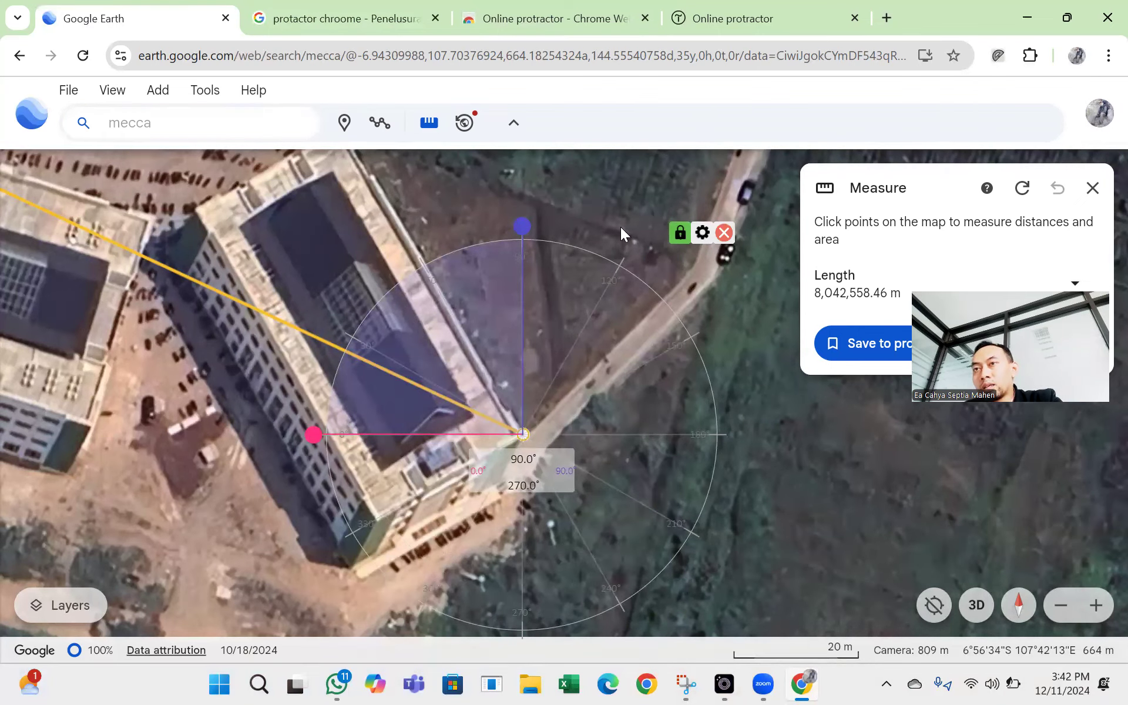
Align the protractor's blue arm with the measuring line at about 25° and its pink arm with the building's short side at about 330°.
{"action": "mouse_move", "coordinate": [682, 240]}
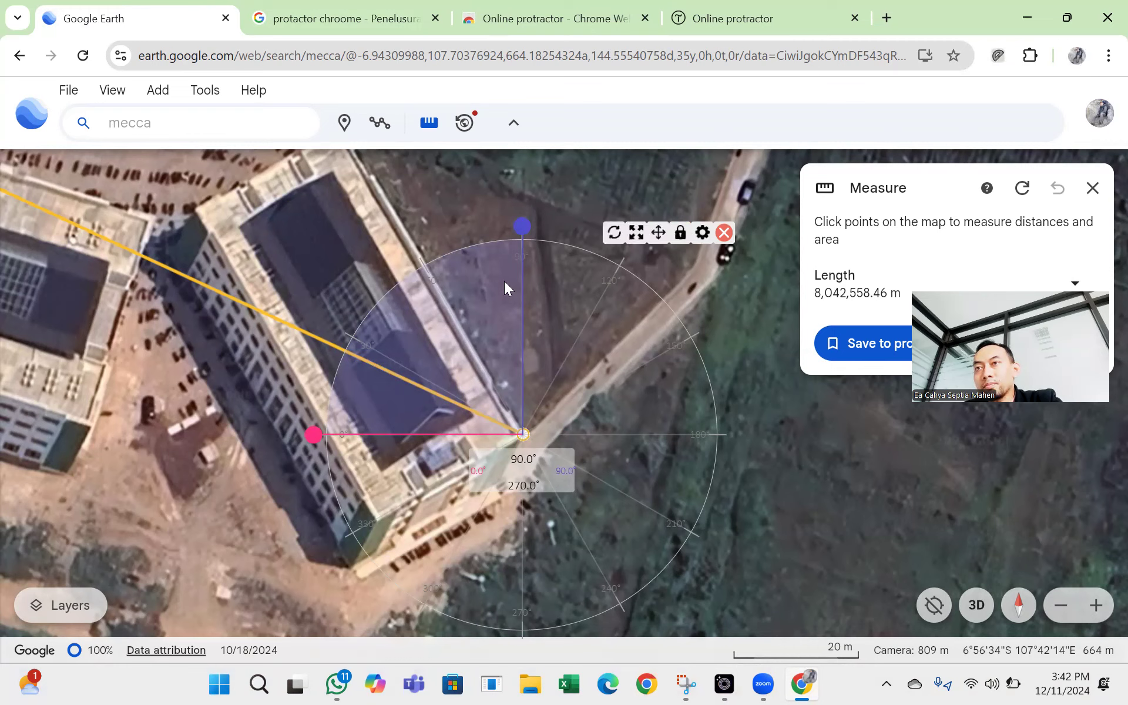
{"action": "left_click_drag", "start_coordinate": [520, 223], "coordinate": [339, 349]}
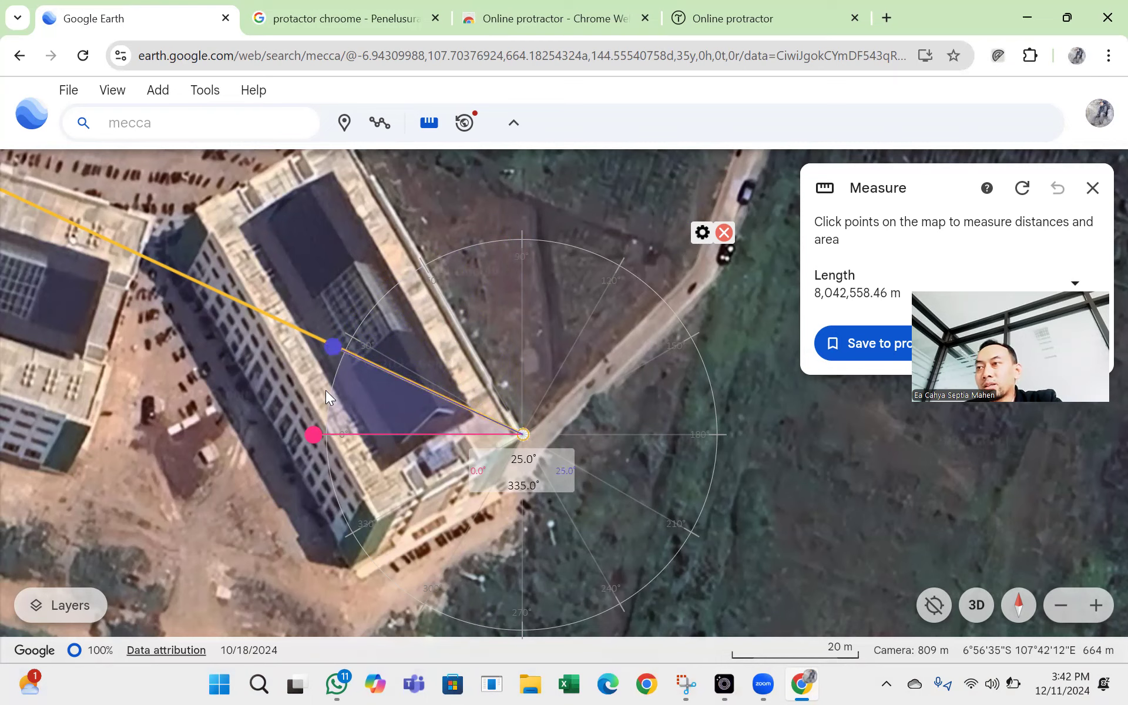
{"action": "left_click_drag", "start_coordinate": [319, 453], "coordinate": [363, 531]}
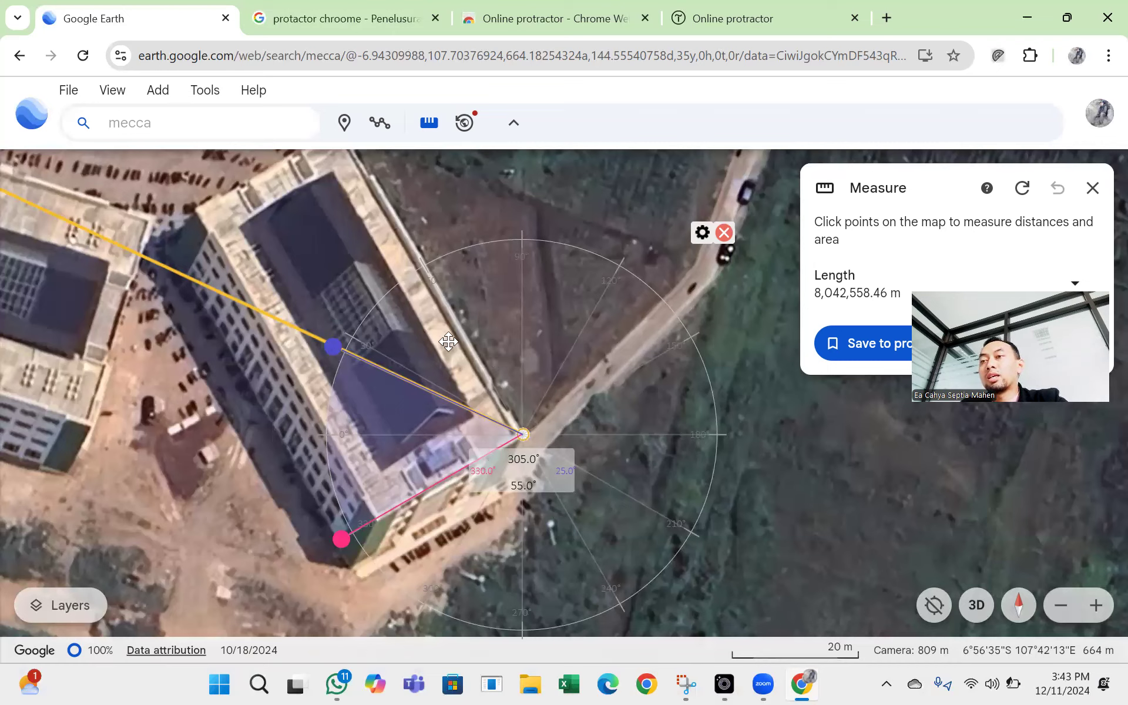
Move the protractor clear of Gedung Tarbiyah and shift the measuring line's end point to the open ground northeast of the building.
{"action": "left_click_drag", "start_coordinate": [511, 375], "coordinate": [798, 453]}
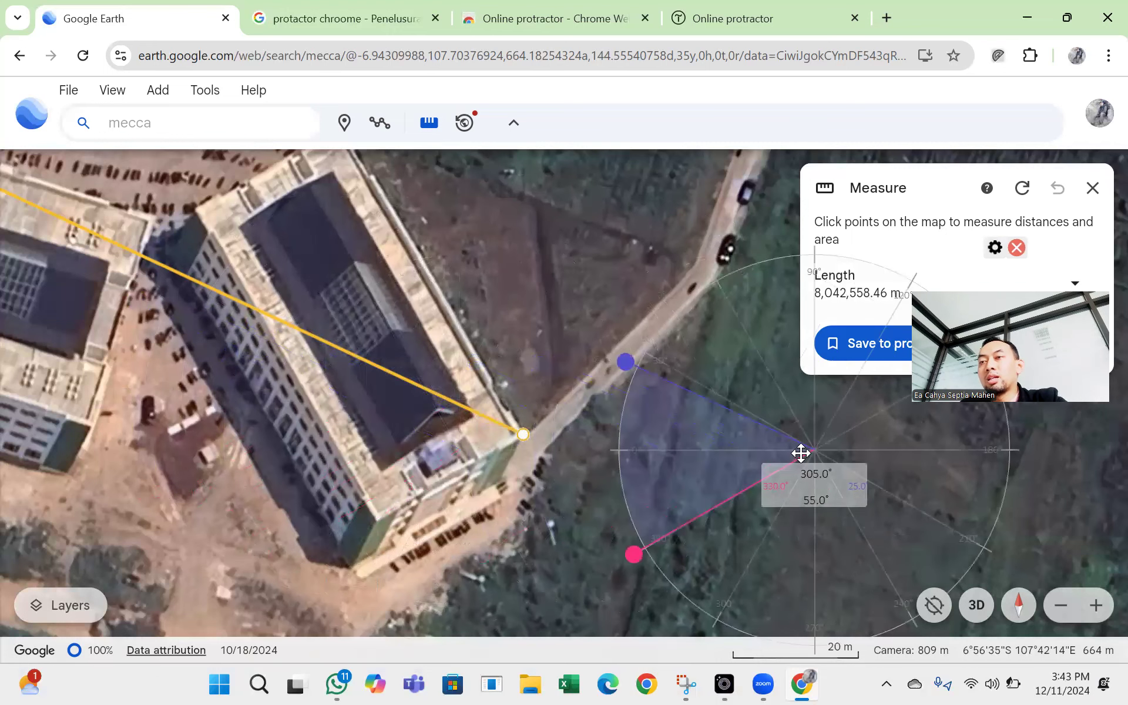
{"action": "left_click_drag", "start_coordinate": [522, 435], "coordinate": [581, 305]}
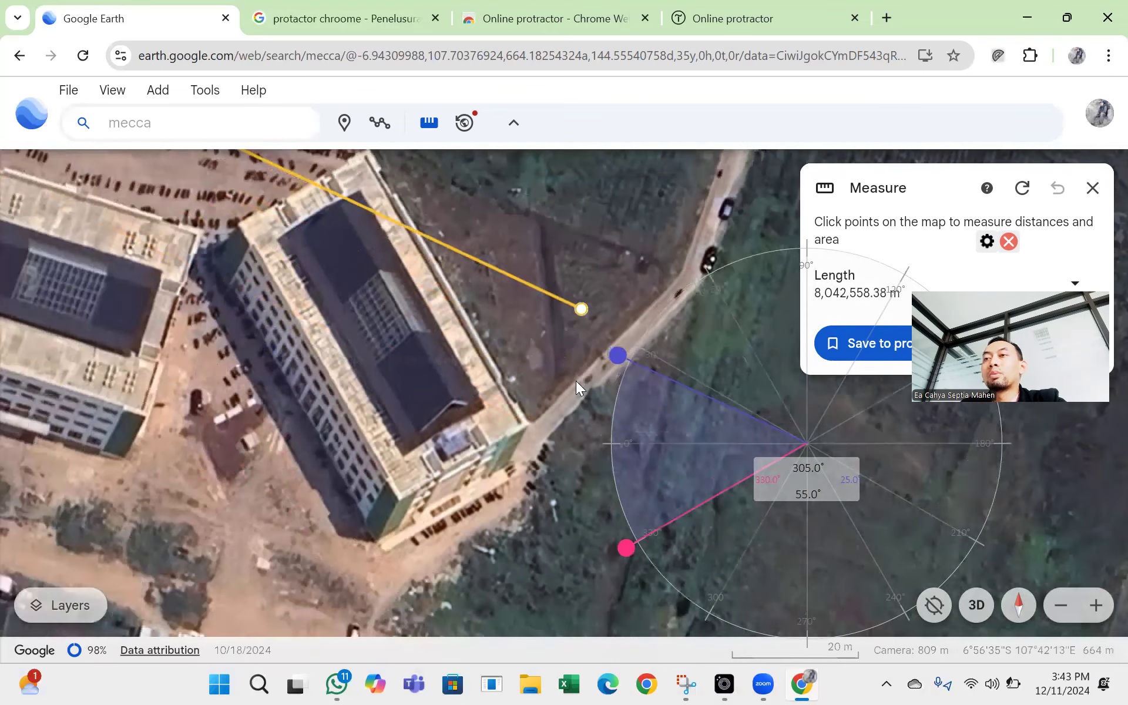
{"action": "scroll", "coordinate": [575, 381], "scroll_direction": "down", "scroll_amount": 1}
{"action": "scroll", "coordinate": [576, 381], "scroll_direction": "down", "scroll_amount": 1}
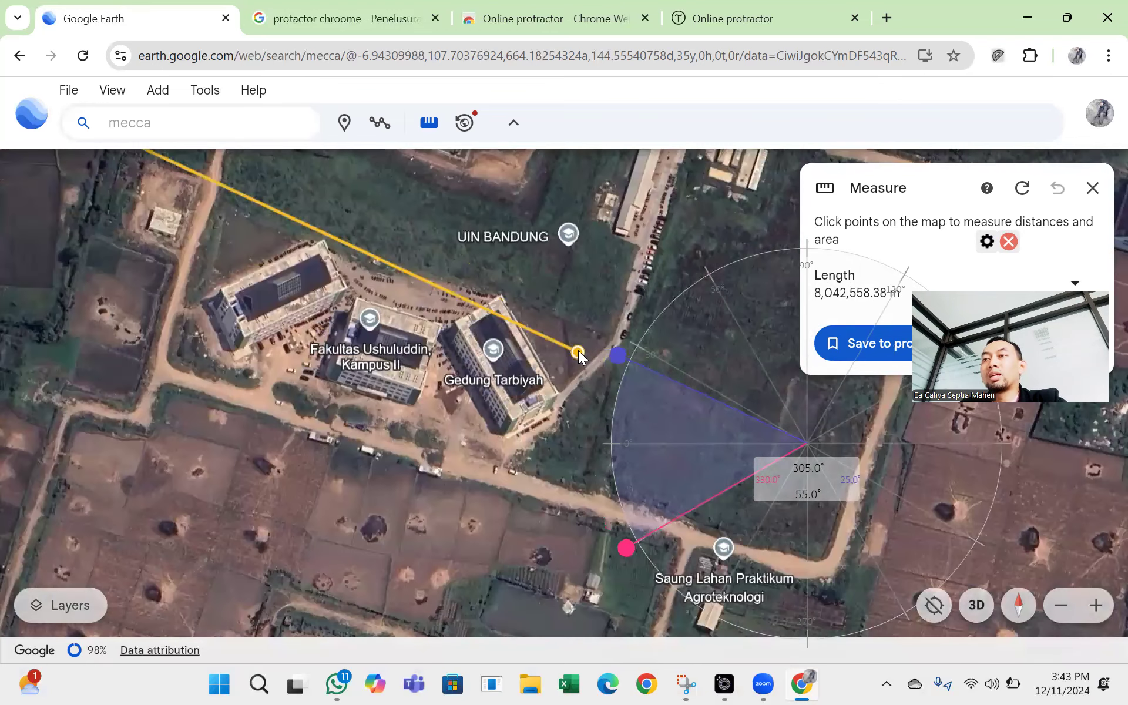
{"action": "left_click_drag", "start_coordinate": [578, 350], "coordinate": [603, 293]}
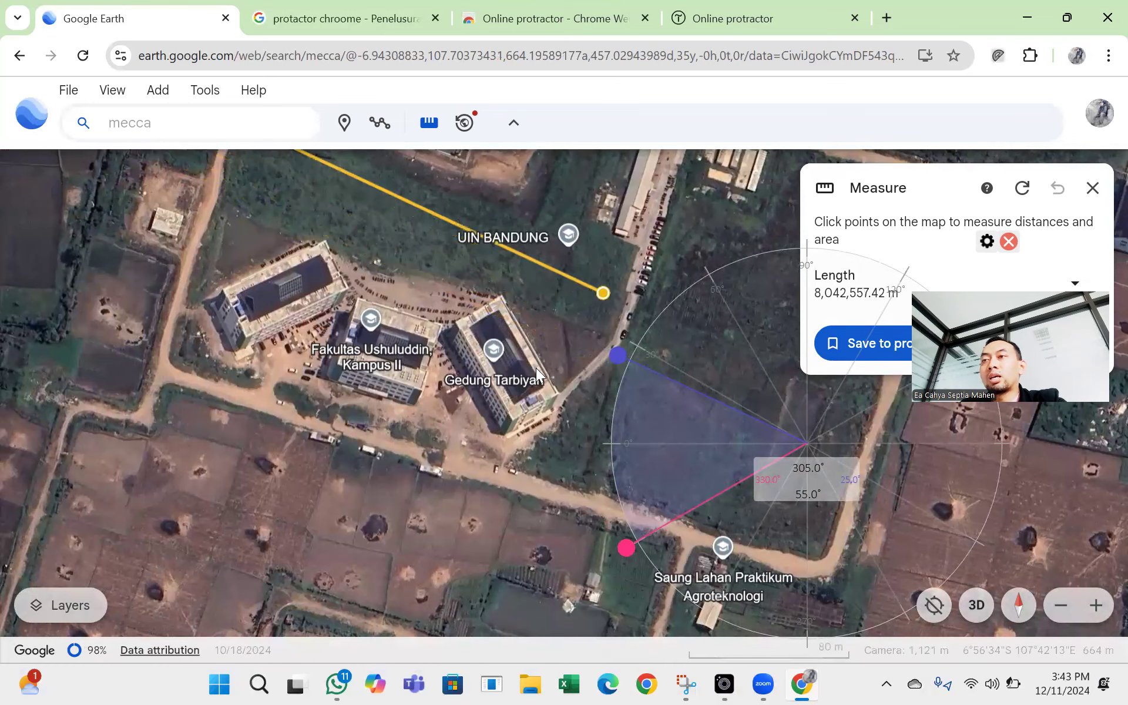
{"action": "scroll", "coordinate": [537, 367], "scroll_direction": "down", "scroll_amount": 1}
{"action": "scroll", "coordinate": [587, 326], "scroll_direction": "down", "scroll_amount": 1}
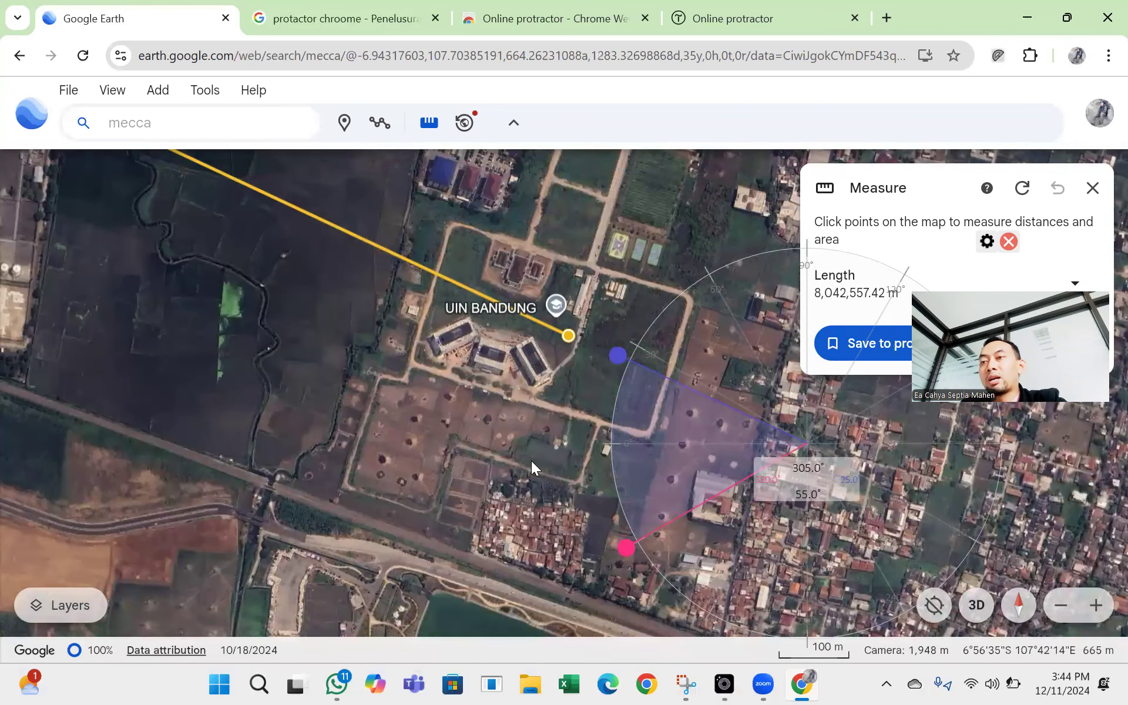
Place the measuring line's end point at the east corner of Masjid Raya Al Jabbar, with the line running along the mosque's edge.
{"action": "left_click_drag", "start_coordinate": [558, 350], "coordinate": [554, 324]}
{"action": "left_click_drag", "start_coordinate": [584, 234], "coordinate": [594, 209]}
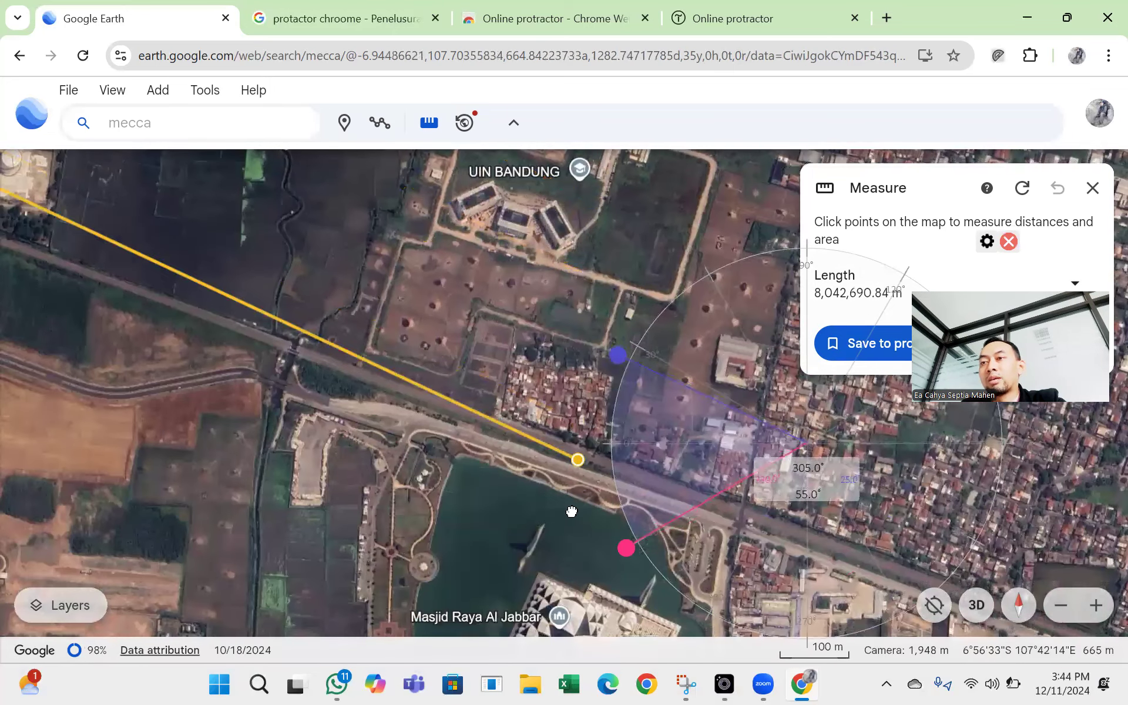
{"action": "scroll", "coordinate": [585, 405], "scroll_direction": "down", "scroll_amount": 3}
{"action": "left_click_drag", "start_coordinate": [487, 497], "coordinate": [302, 383]}
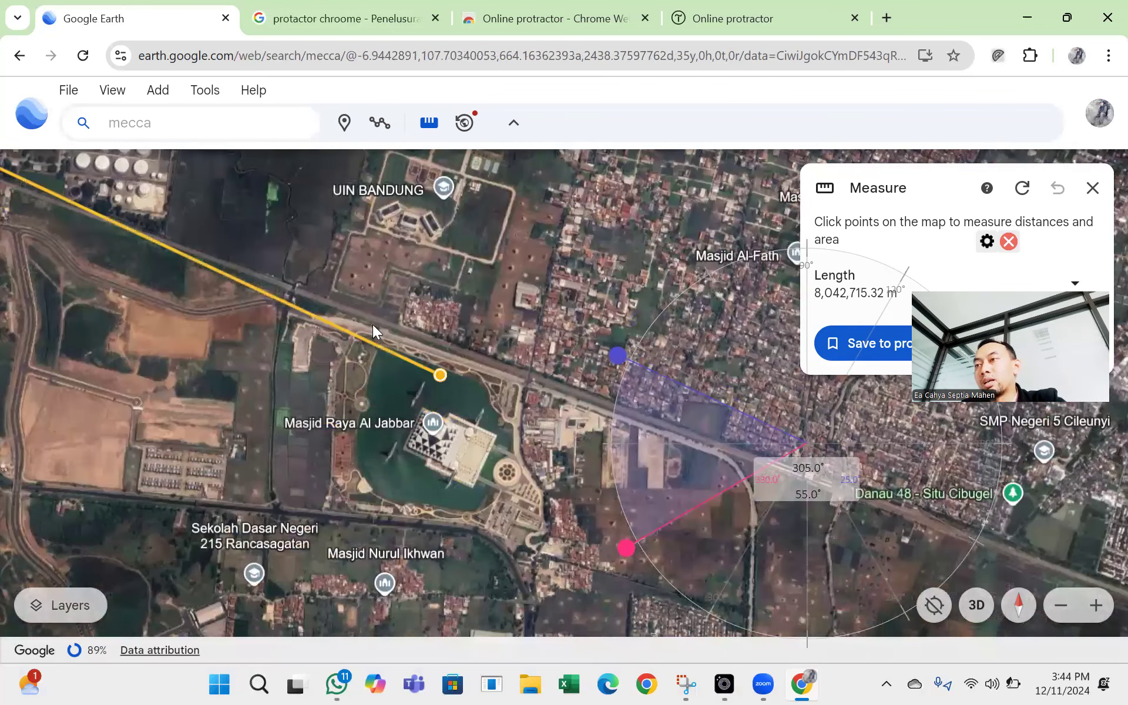
{"action": "left_click_drag", "start_coordinate": [494, 439], "coordinate": [414, 381]}
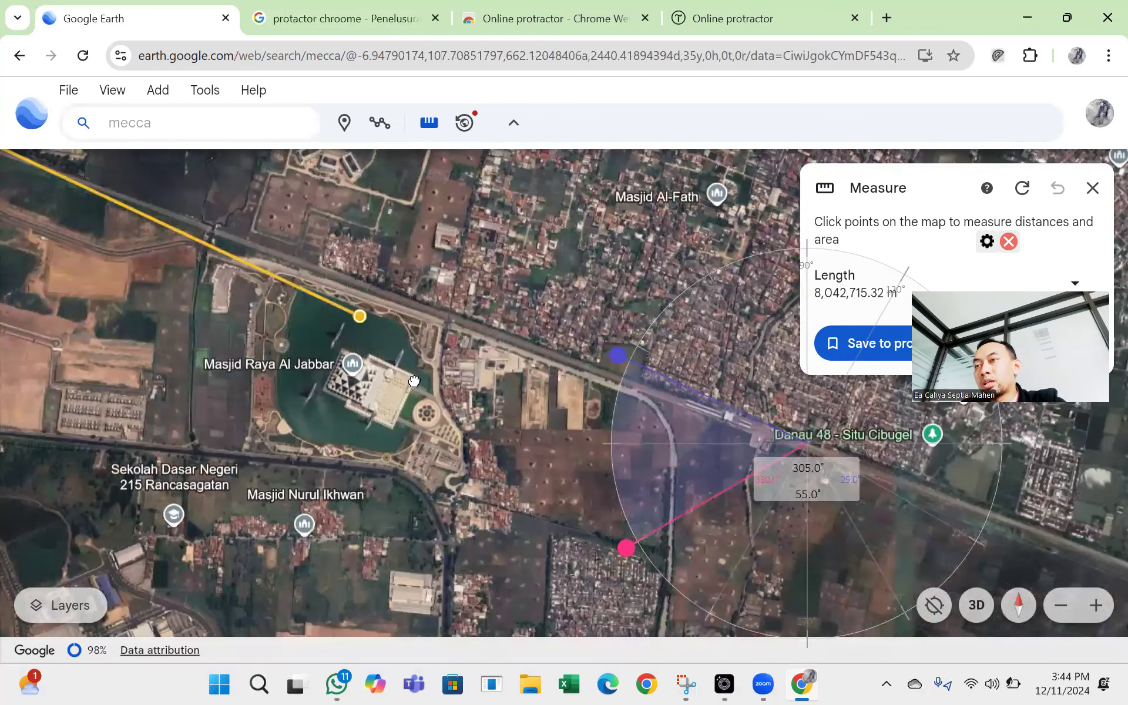
{"action": "scroll", "coordinate": [383, 400], "scroll_direction": "up", "scroll_amount": 3}
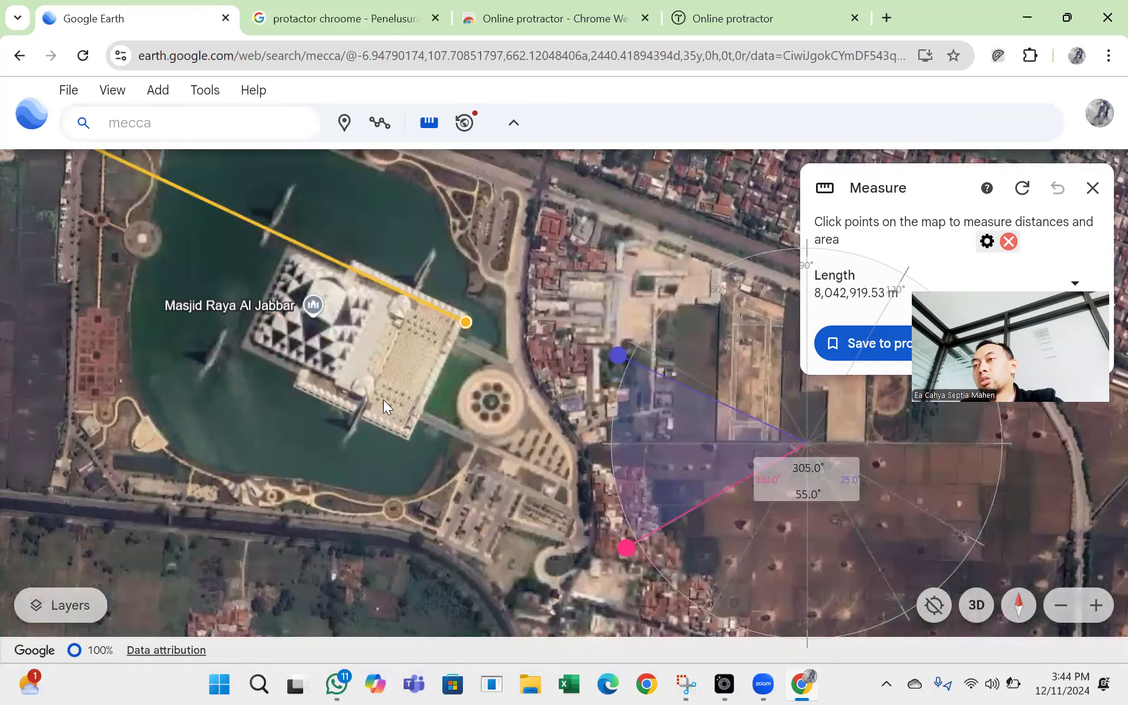
{"action": "scroll", "coordinate": [436, 396], "scroll_direction": "up", "scroll_amount": 3}
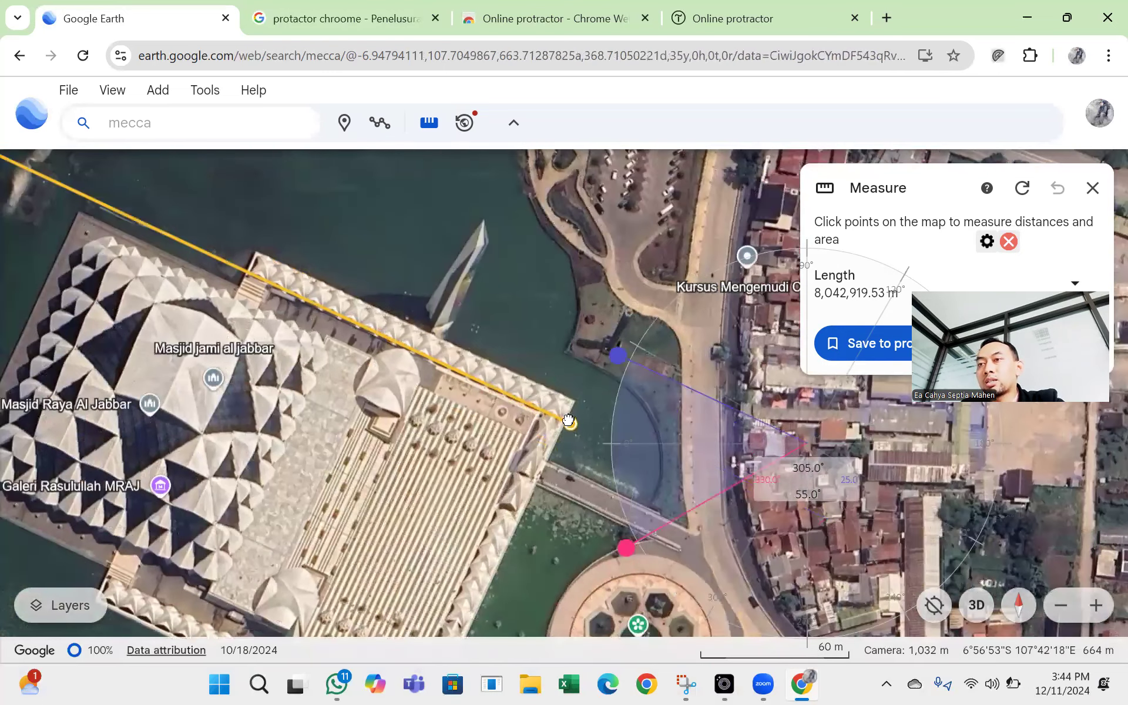
{"action": "left_click_drag", "start_coordinate": [568, 403], "coordinate": [575, 401]}
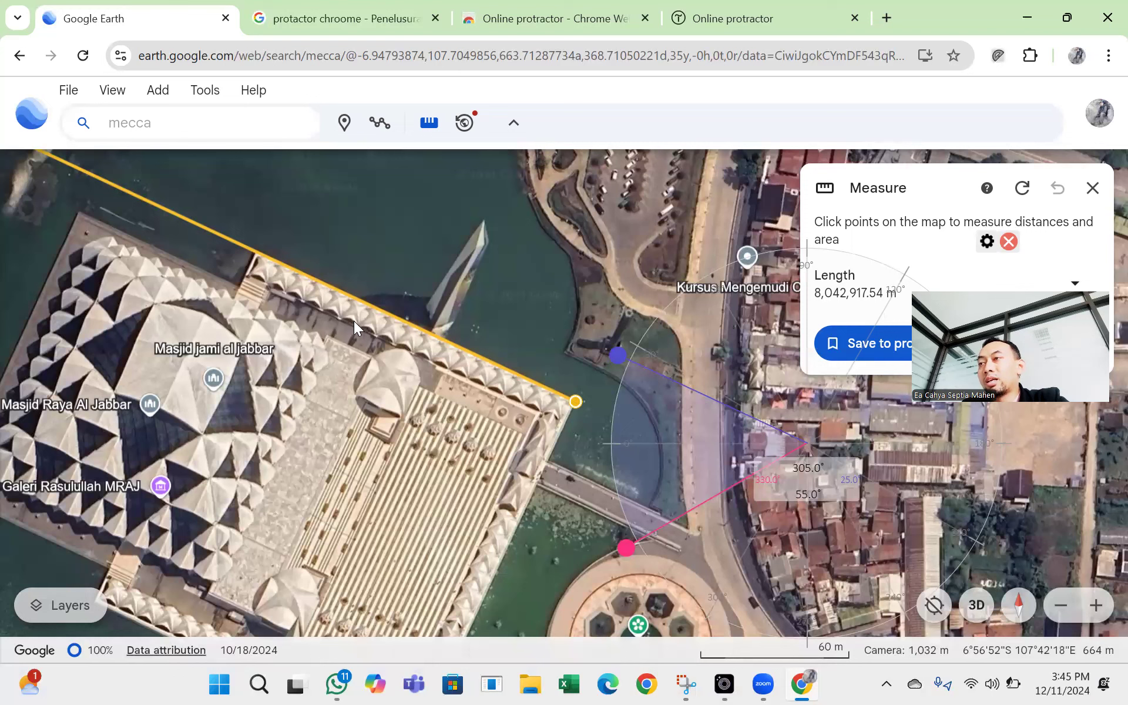
Centre the protractor on the mosque corner, align its pink arm at 24.8° and blue arm at 25.2° along the mosque edge and line, and move it aside.
{"action": "left_click_drag", "start_coordinate": [721, 370], "coordinate": [504, 325]}
{"action": "left_click_drag", "start_coordinate": [407, 488], "coordinate": [409, 323]}
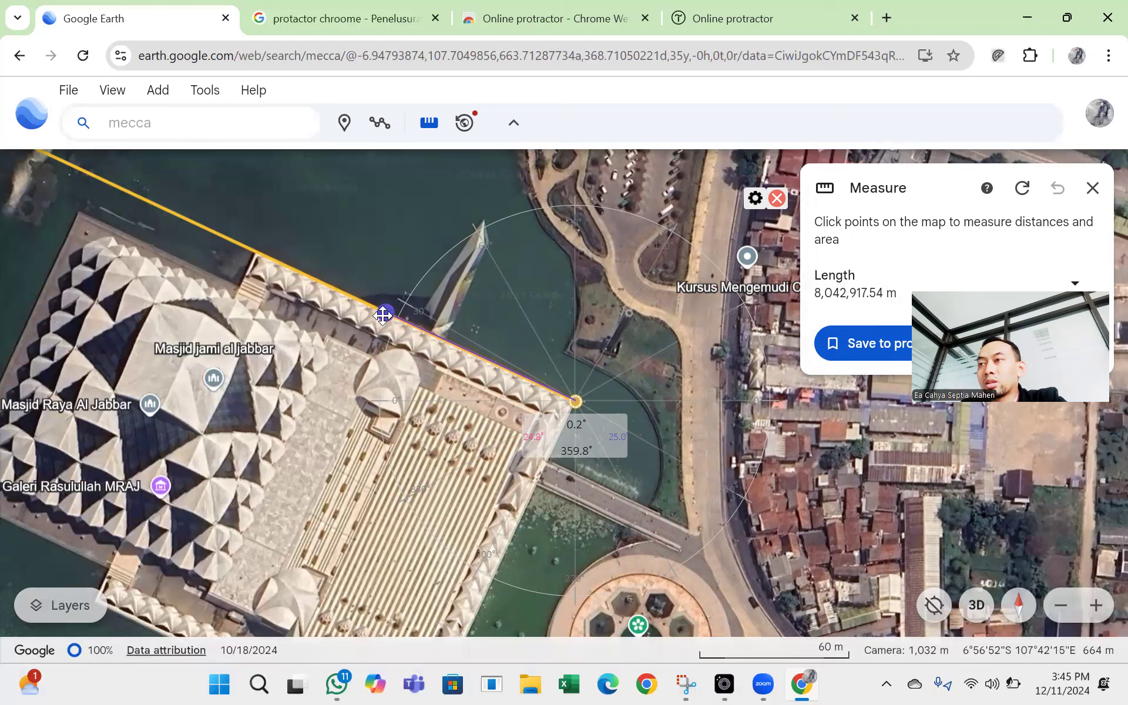
{"action": "left_click_drag", "start_coordinate": [385, 307], "coordinate": [386, 312]}
{"action": "left_click_drag", "start_coordinate": [529, 316], "coordinate": [731, 430]}
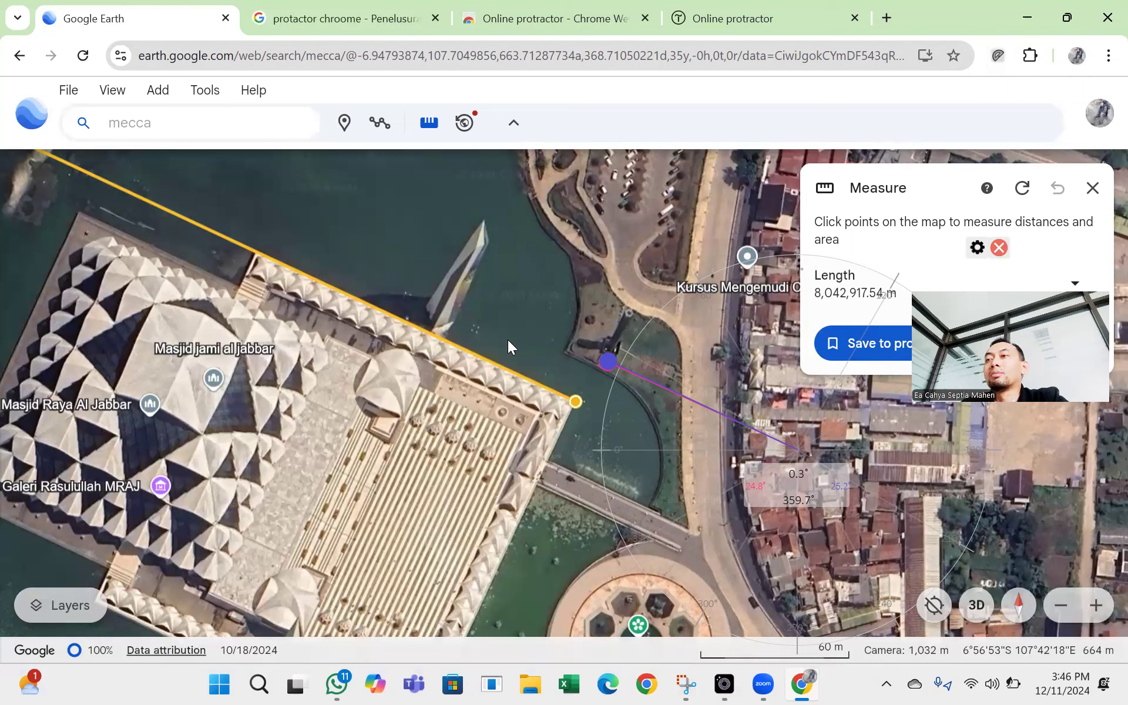
Shift the measuring line's end point off the mosque to the built-up area southwest of Masjid Al Hasan.
{"action": "scroll", "coordinate": [570, 362], "scroll_direction": "down", "scroll_amount": 3}
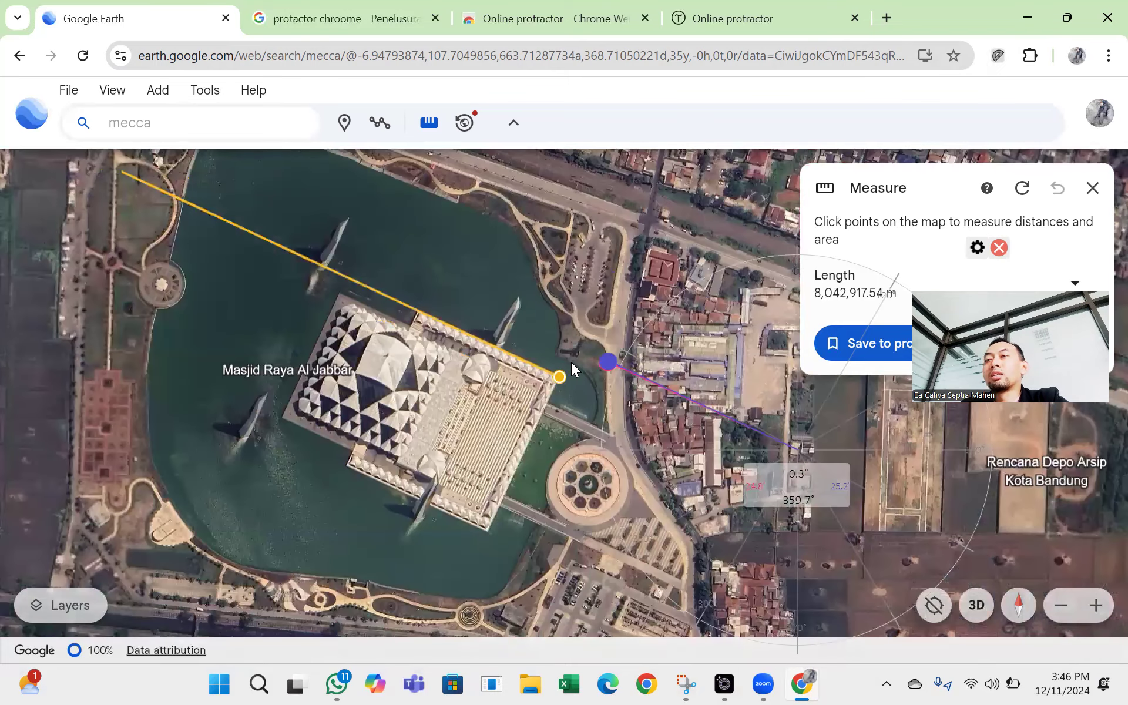
{"action": "scroll", "coordinate": [575, 359], "scroll_direction": "down", "scroll_amount": 5}
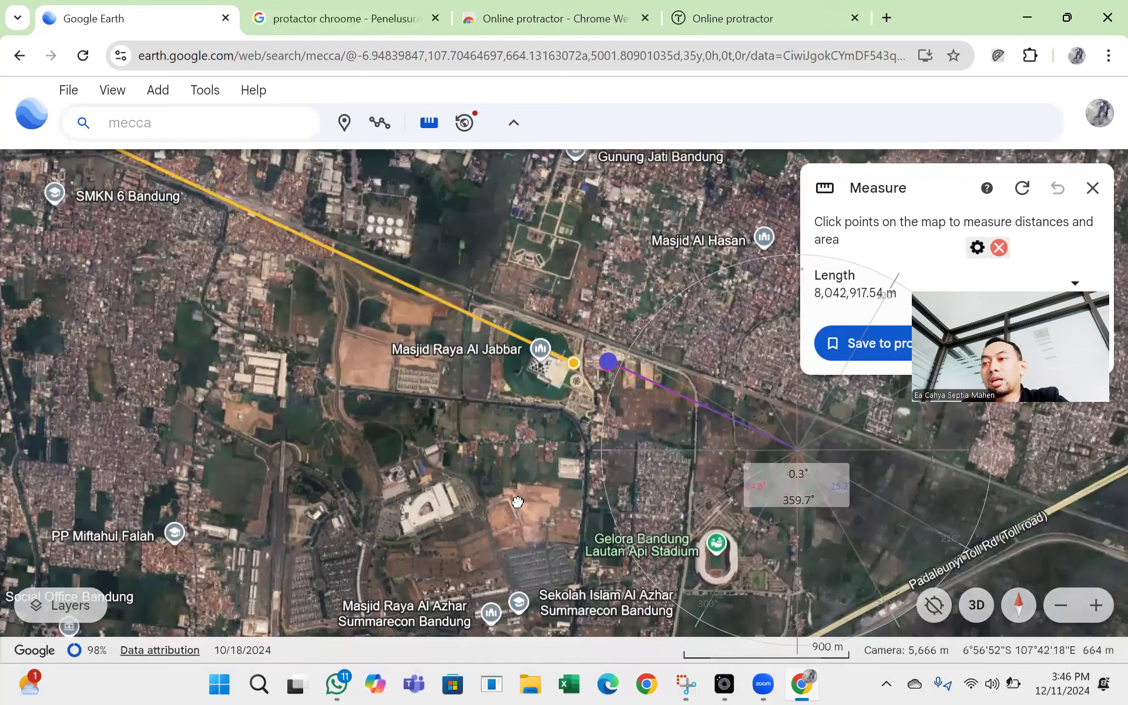
{"action": "left_click_drag", "start_coordinate": [533, 477], "coordinate": [534, 475]}
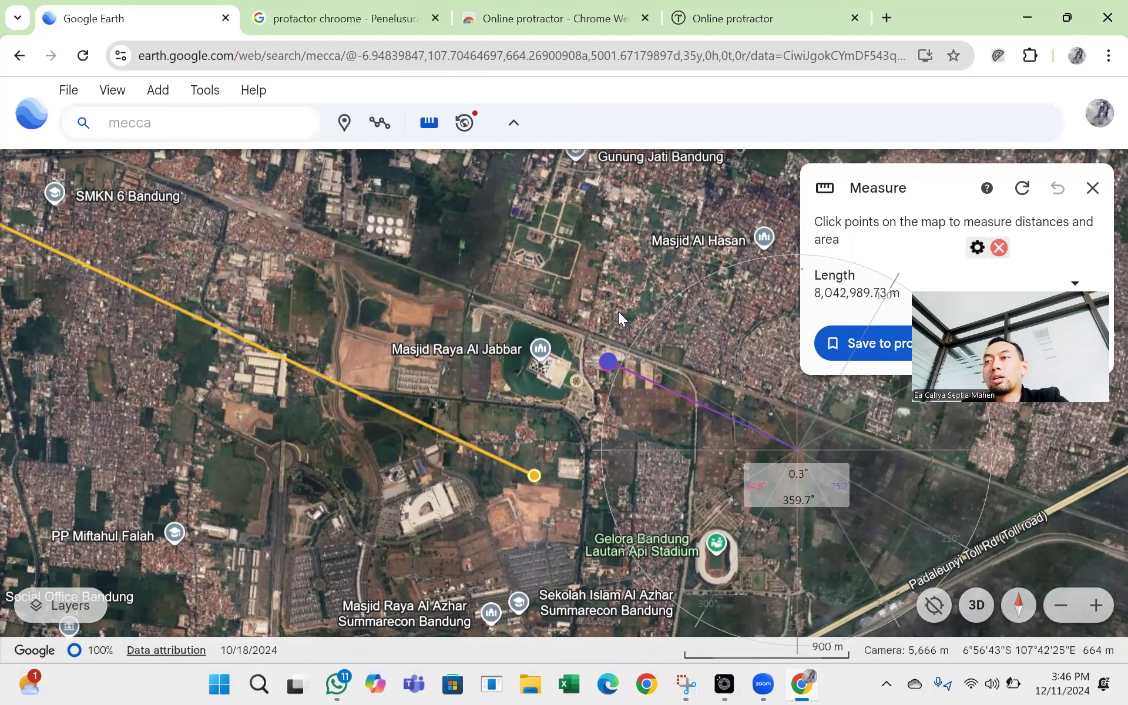
{"action": "left_click_drag", "start_coordinate": [535, 475], "coordinate": [596, 365]}
{"action": "left_click_drag", "start_coordinate": [639, 297], "coordinate": [642, 298]}
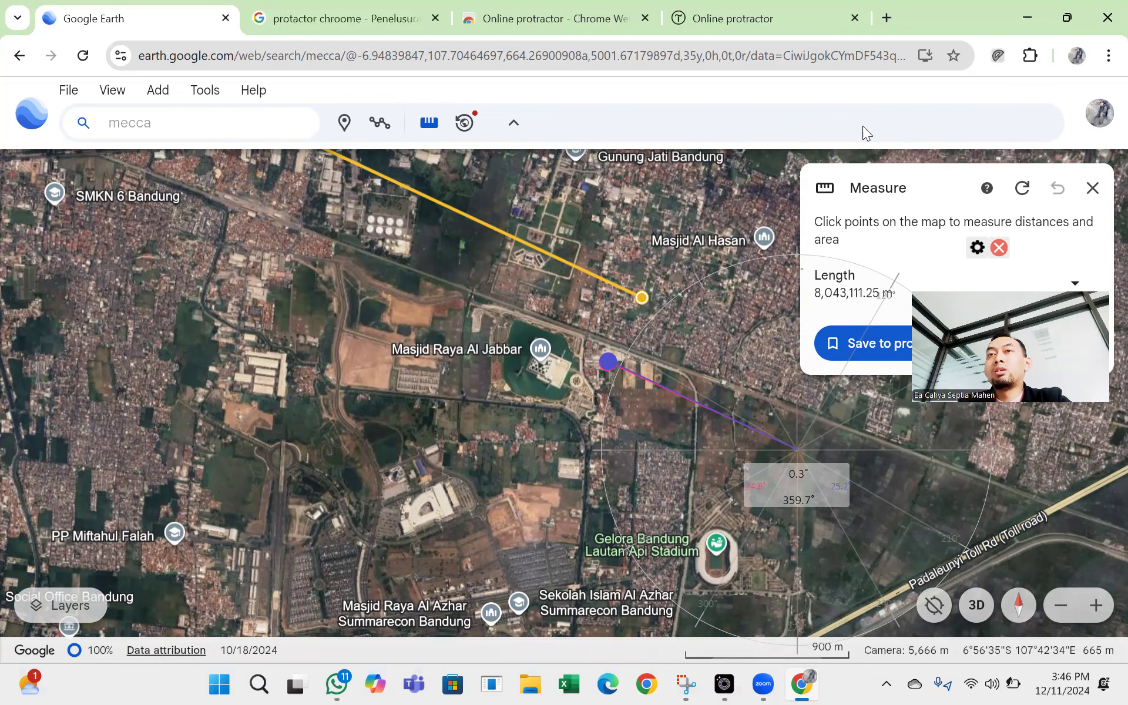
View the Online protractor extension's Chrome Web Store page and return to Google Earth.
{"action": "left_click", "coordinate": [566, 12]}
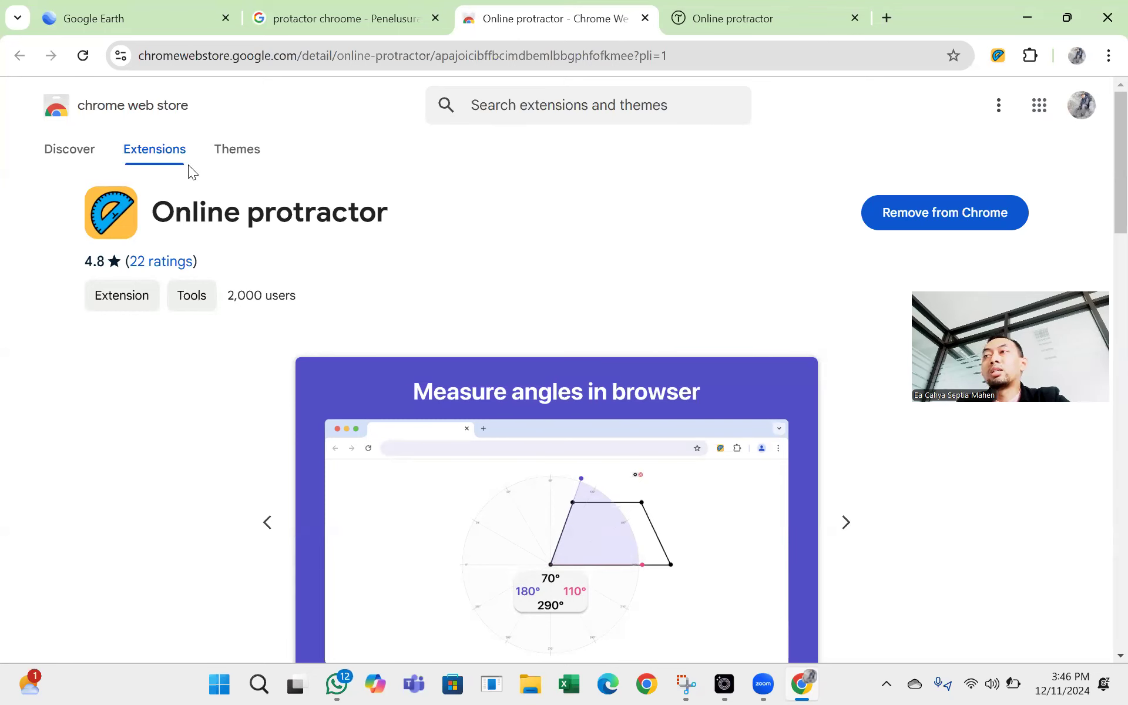
{"action": "left_click", "coordinate": [139, 19]}
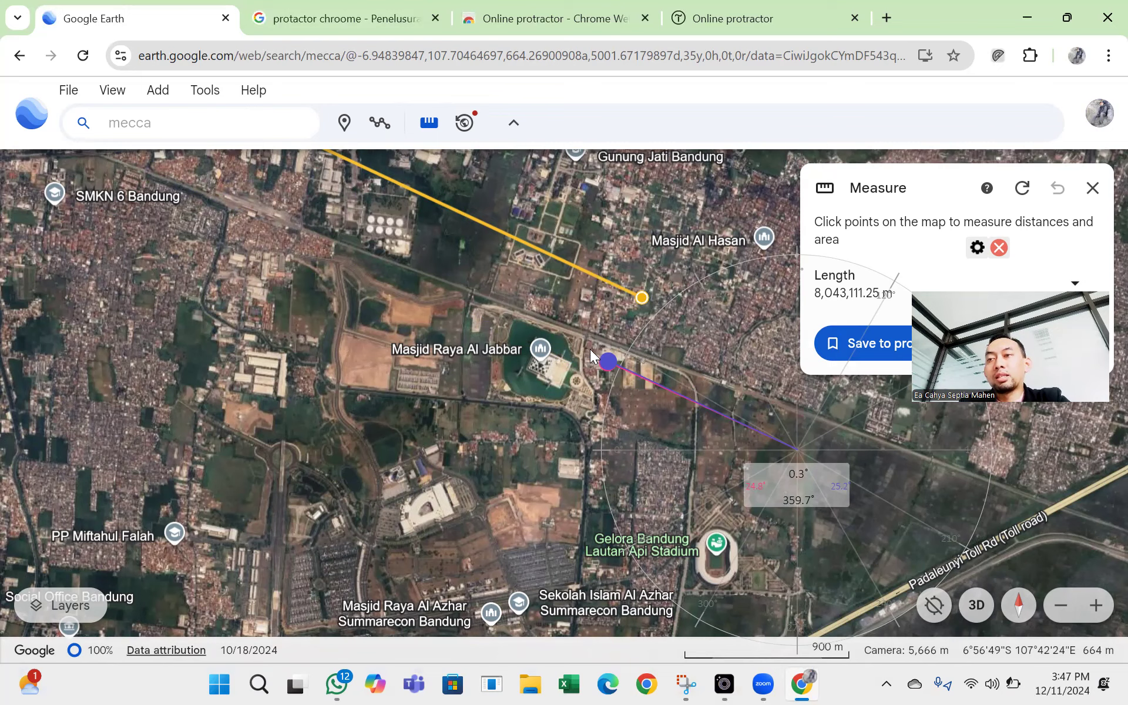
Move the measuring line's end point between Campus II UIN Sunan Gunung Jati Bandung and Masjid Al Hasan, and remove the protractor overlay.
{"action": "scroll", "coordinate": [524, 374], "scroll_direction": "up", "scroll_amount": 2}
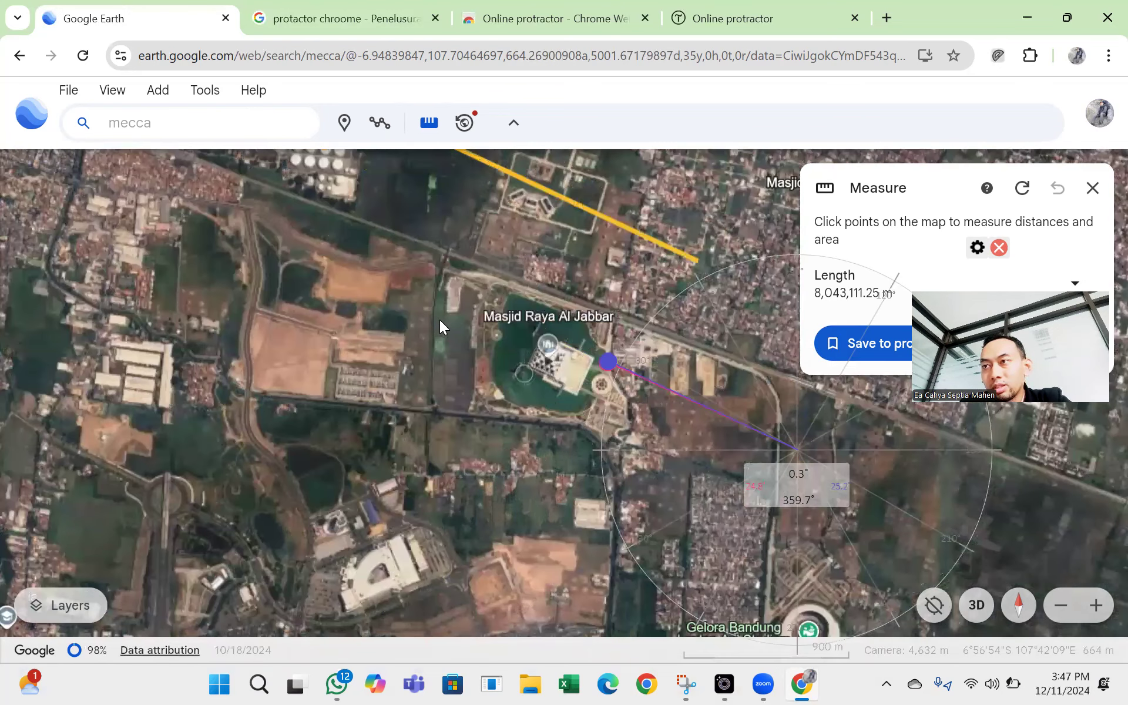
{"action": "scroll", "coordinate": [439, 320], "scroll_direction": "down", "scroll_amount": 3}
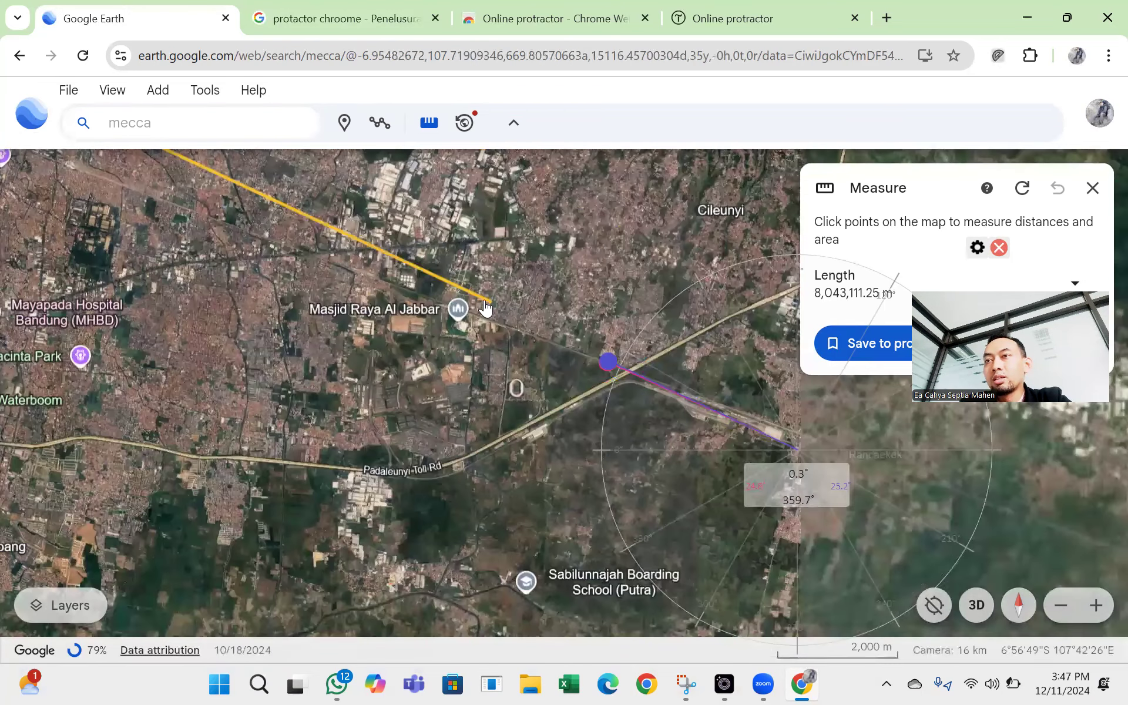
{"action": "left_click_drag", "start_coordinate": [491, 308], "coordinate": [547, 263]}
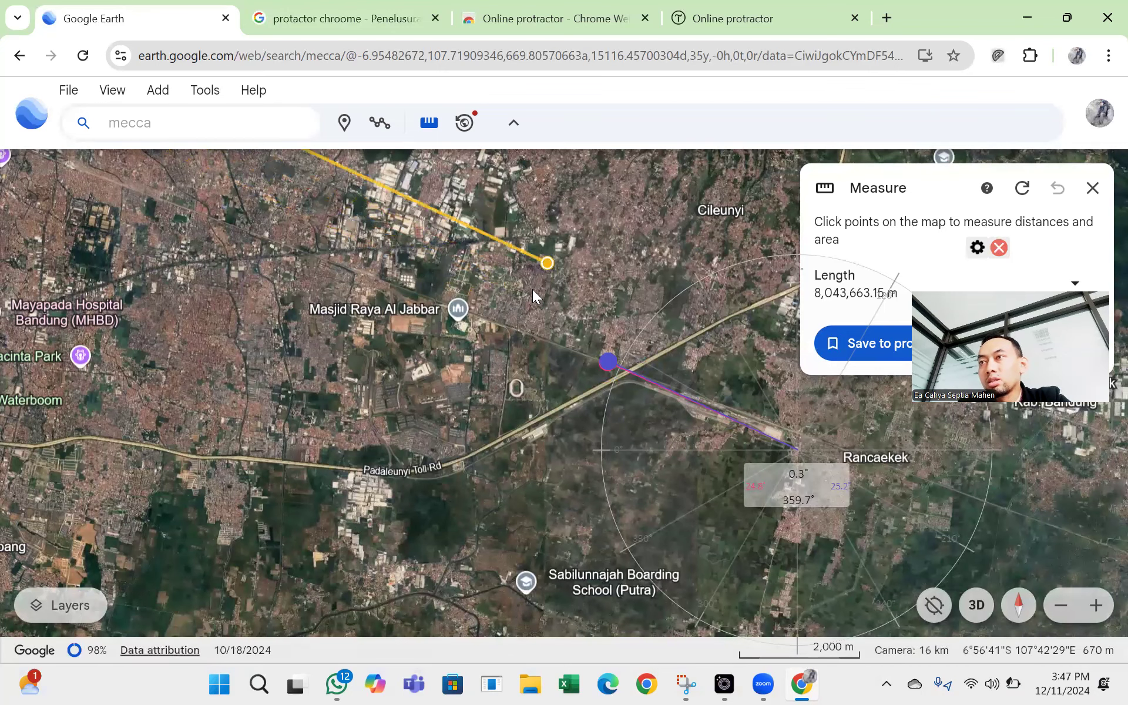
{"action": "scroll", "coordinate": [511, 288], "scroll_direction": "up", "scroll_amount": 2}
{"action": "scroll", "coordinate": [384, 286], "scroll_direction": "up", "scroll_amount": 2}
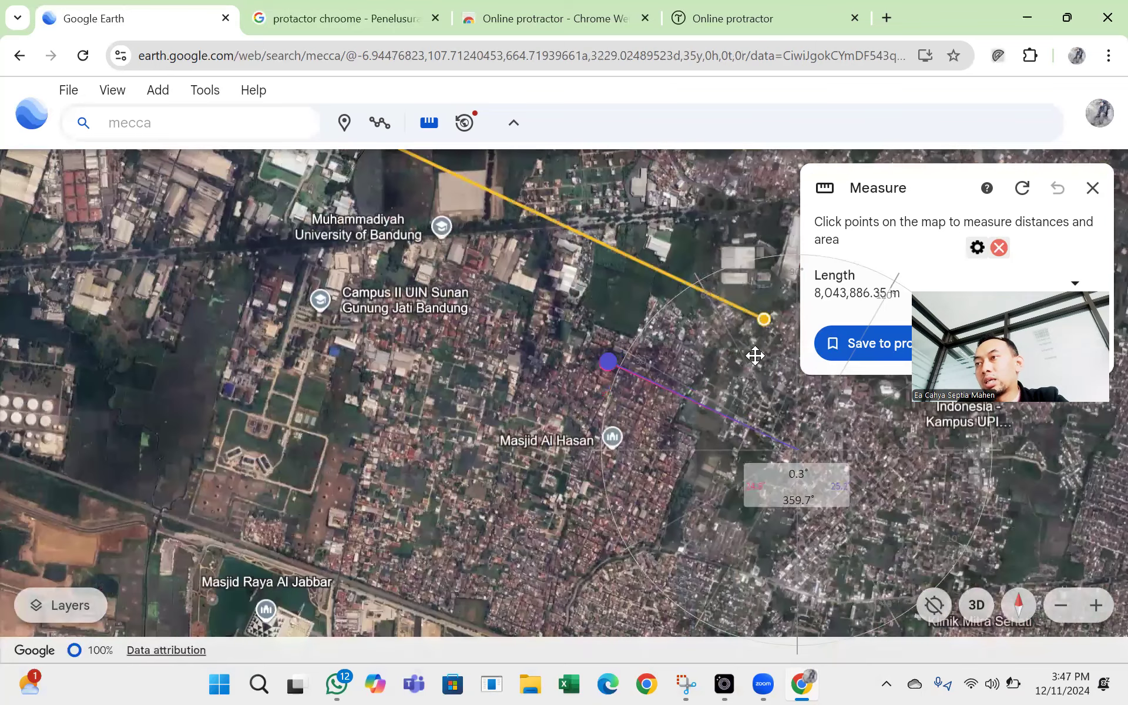
{"action": "left_click_drag", "start_coordinate": [813, 426], "coordinate": [385, 335]}
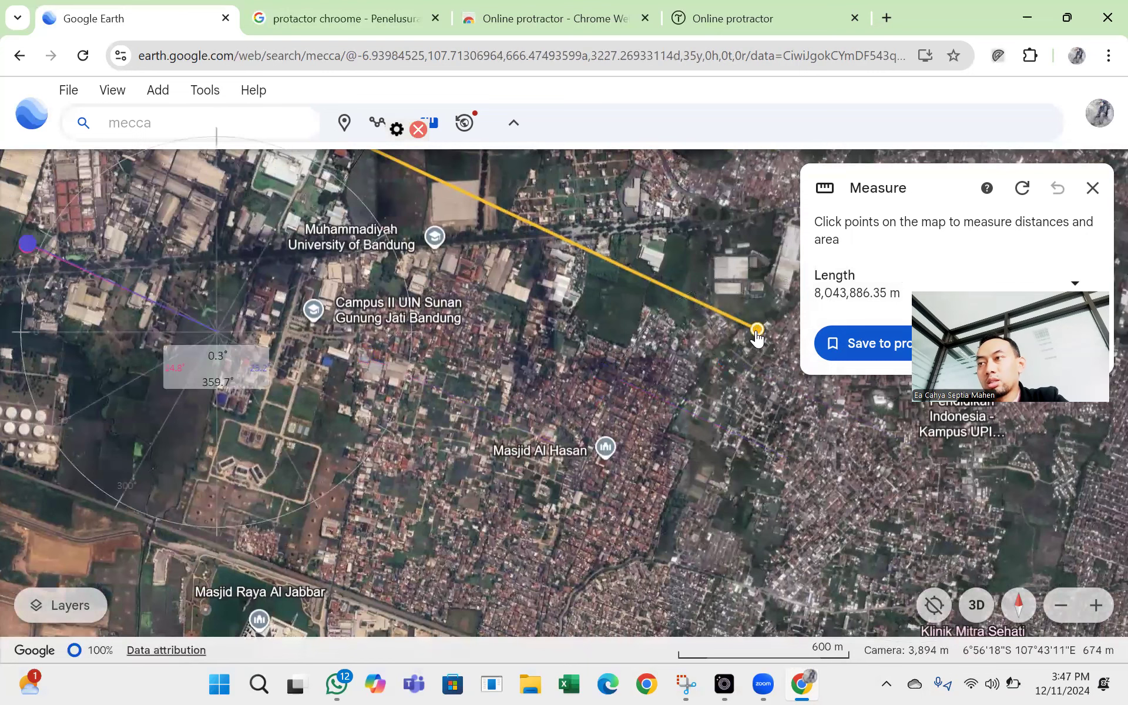
{"action": "left_click", "coordinate": [489, 393]}
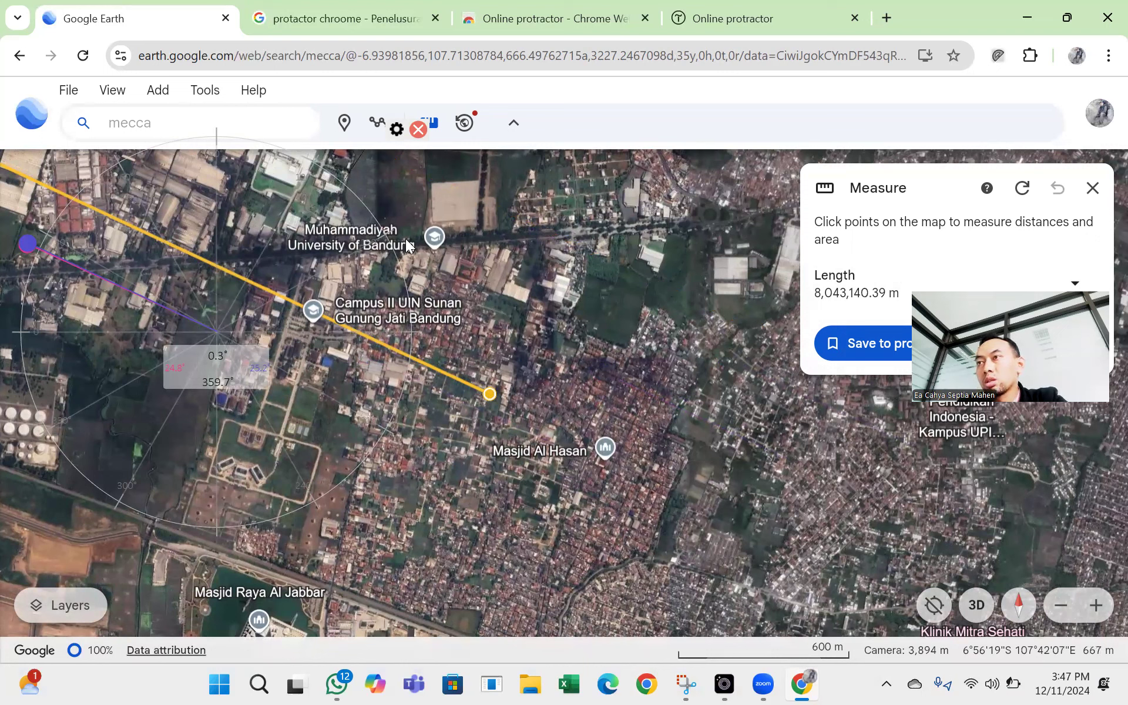
{"action": "left_click_drag", "start_coordinate": [317, 285], "coordinate": [326, 337]}
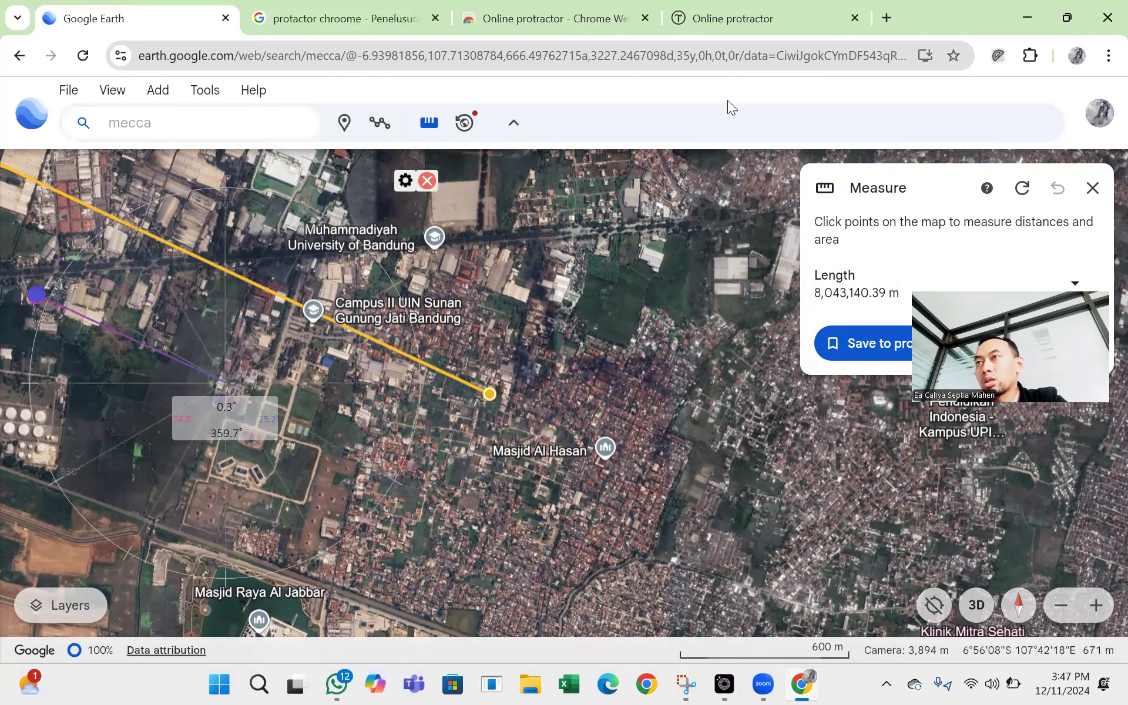
{"action": "left_click", "coordinate": [999, 57]}
{"action": "left_click", "coordinate": [998, 57]}
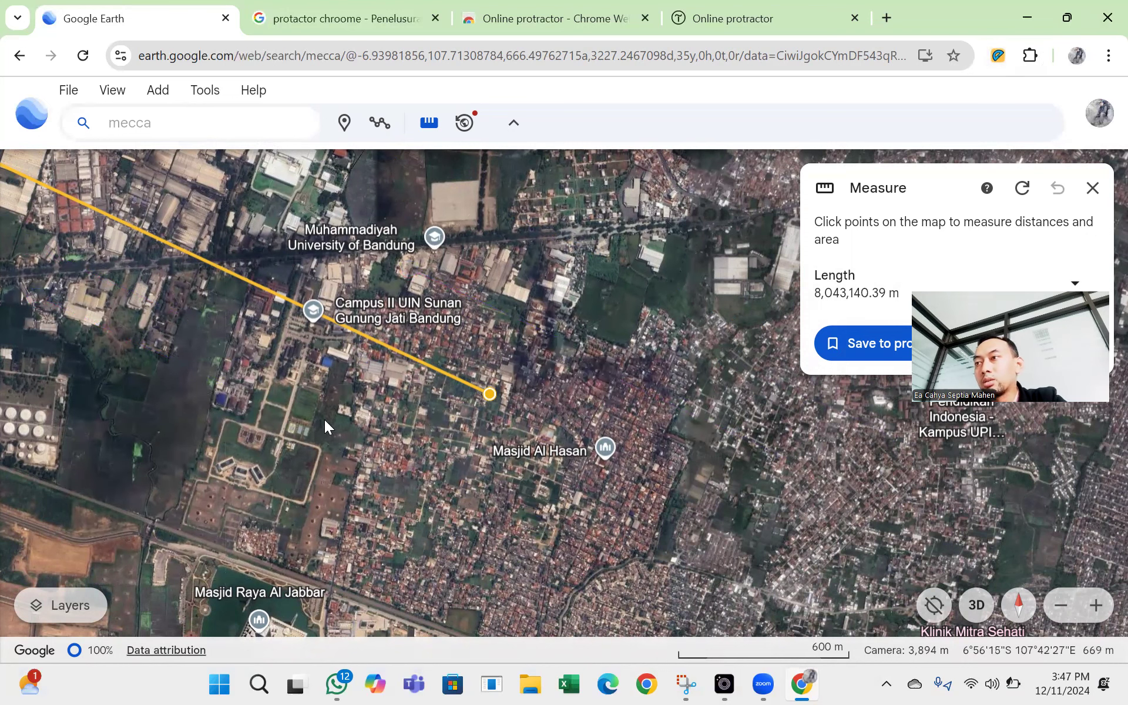
Place the measuring line's end point at the northeast corner of the UIN Campus 2, Building B roof.
{"action": "left_click_drag", "start_coordinate": [338, 432], "coordinate": [517, 448]}
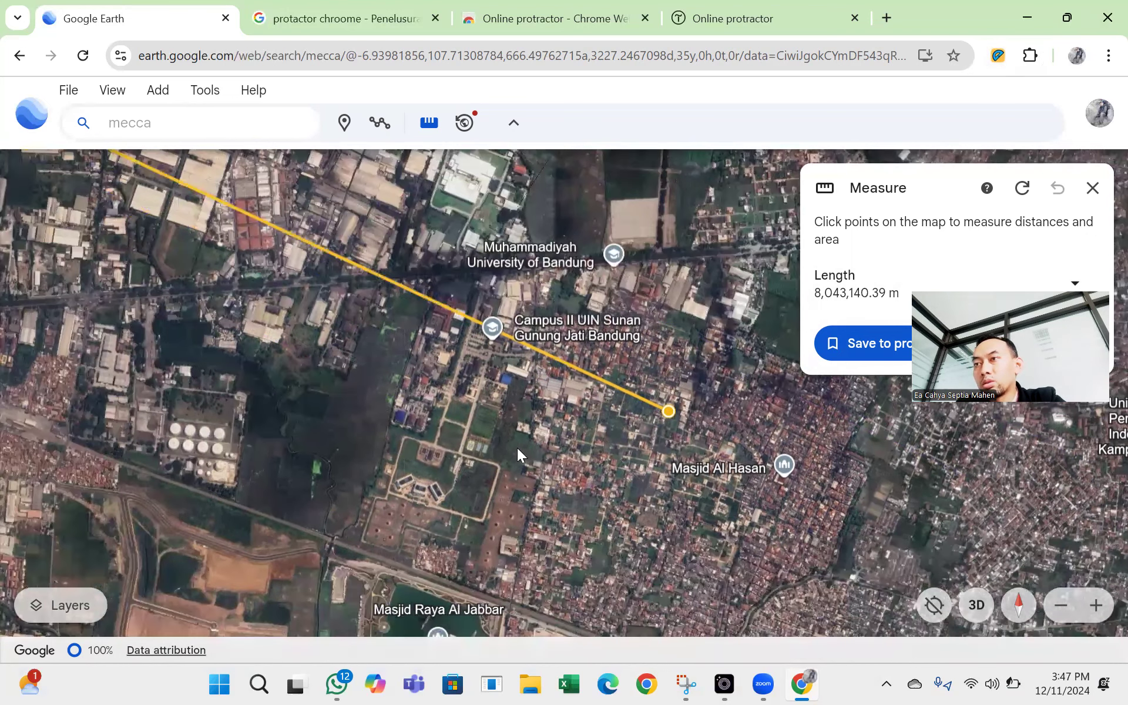
{"action": "scroll", "coordinate": [682, 437], "scroll_direction": "up", "scroll_amount": 2}
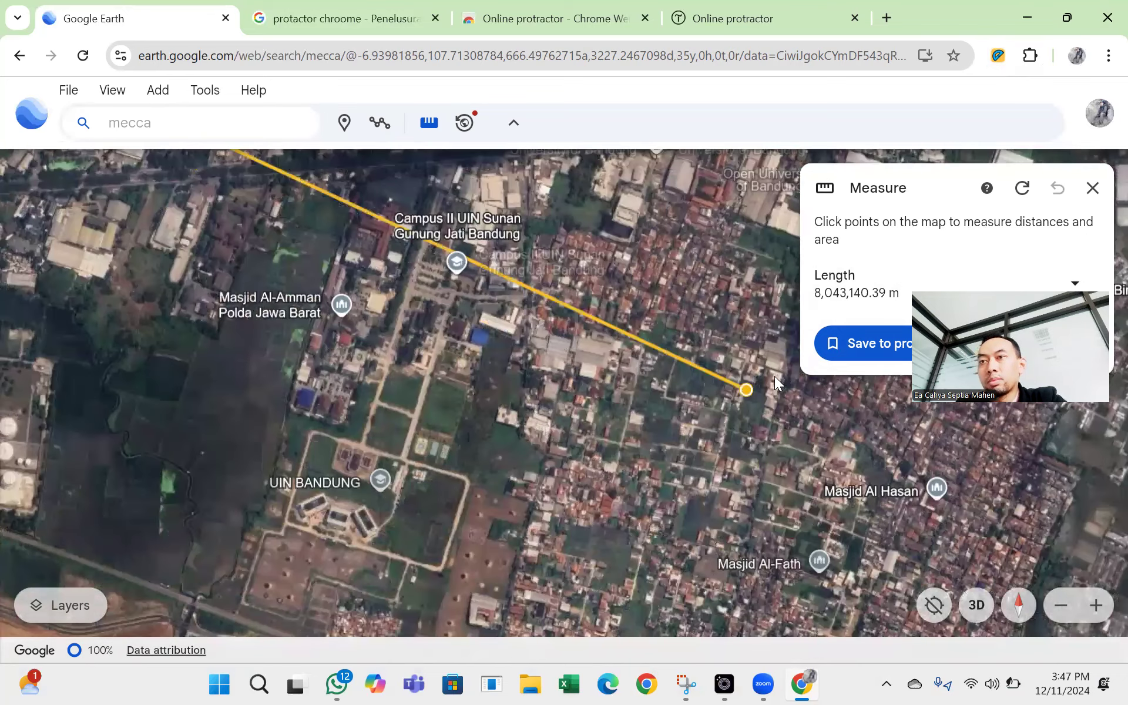
{"action": "scroll", "coordinate": [714, 371], "scroll_direction": "up", "scroll_amount": 1}
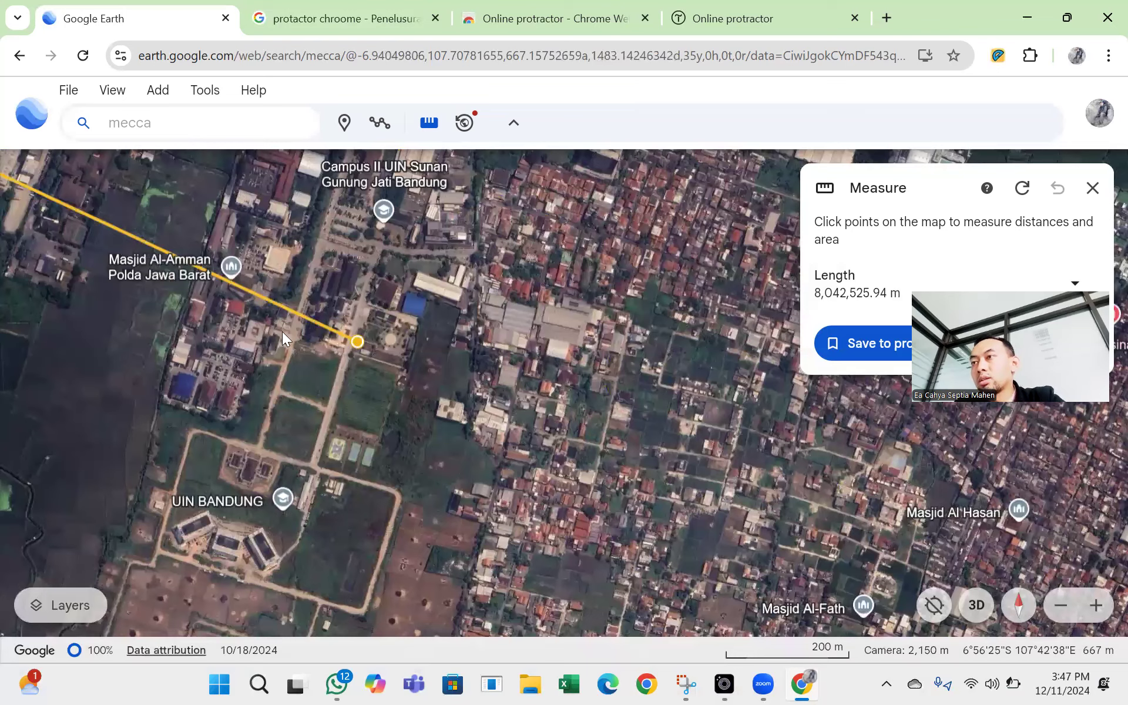
{"action": "scroll", "coordinate": [364, 386], "scroll_direction": "up", "scroll_amount": 3}
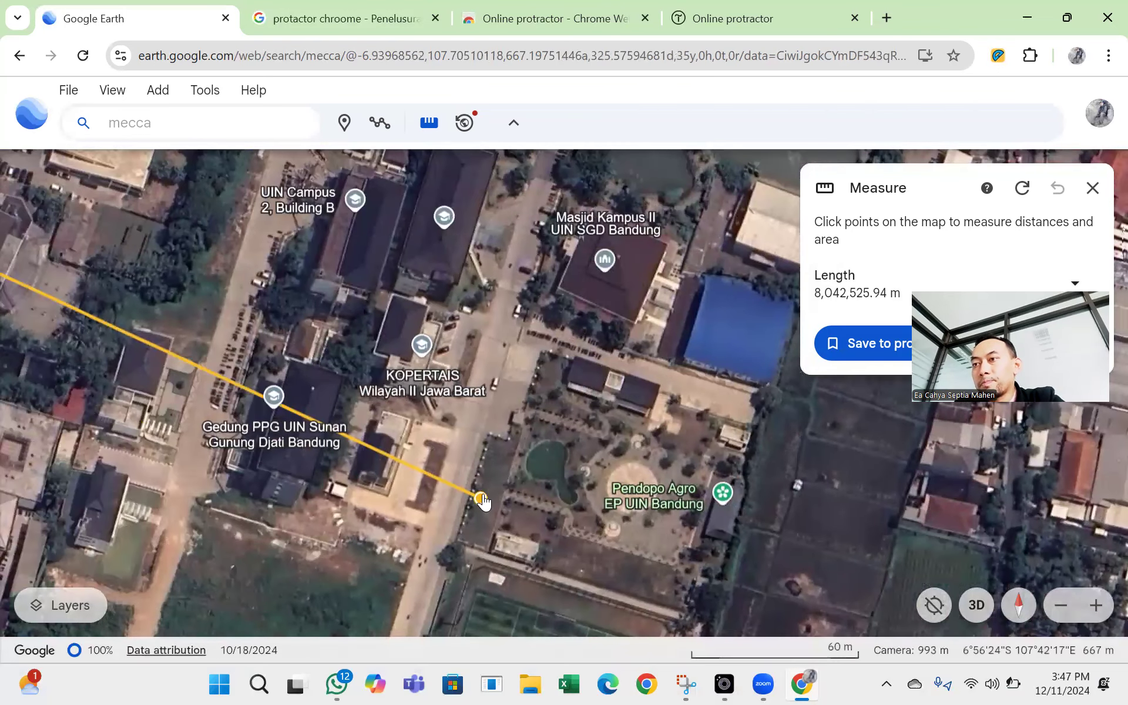
{"action": "left_click_drag", "start_coordinate": [482, 500], "coordinate": [547, 458]}
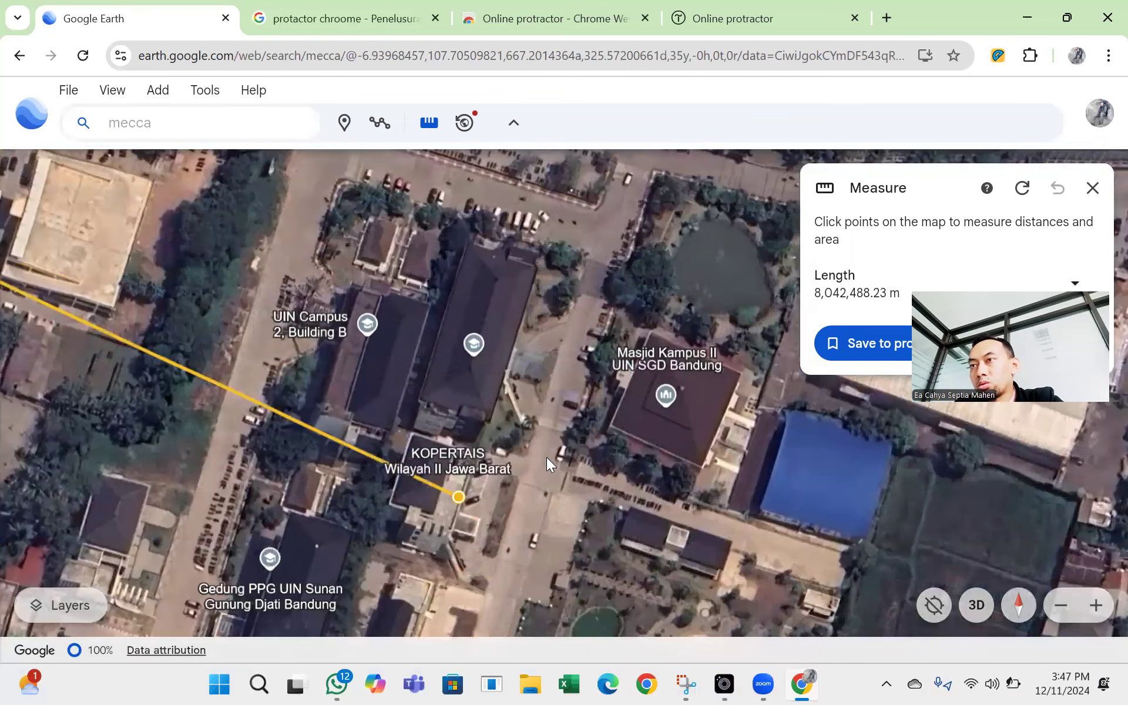
{"action": "scroll", "coordinate": [547, 459], "scroll_direction": "up", "scroll_amount": 2}
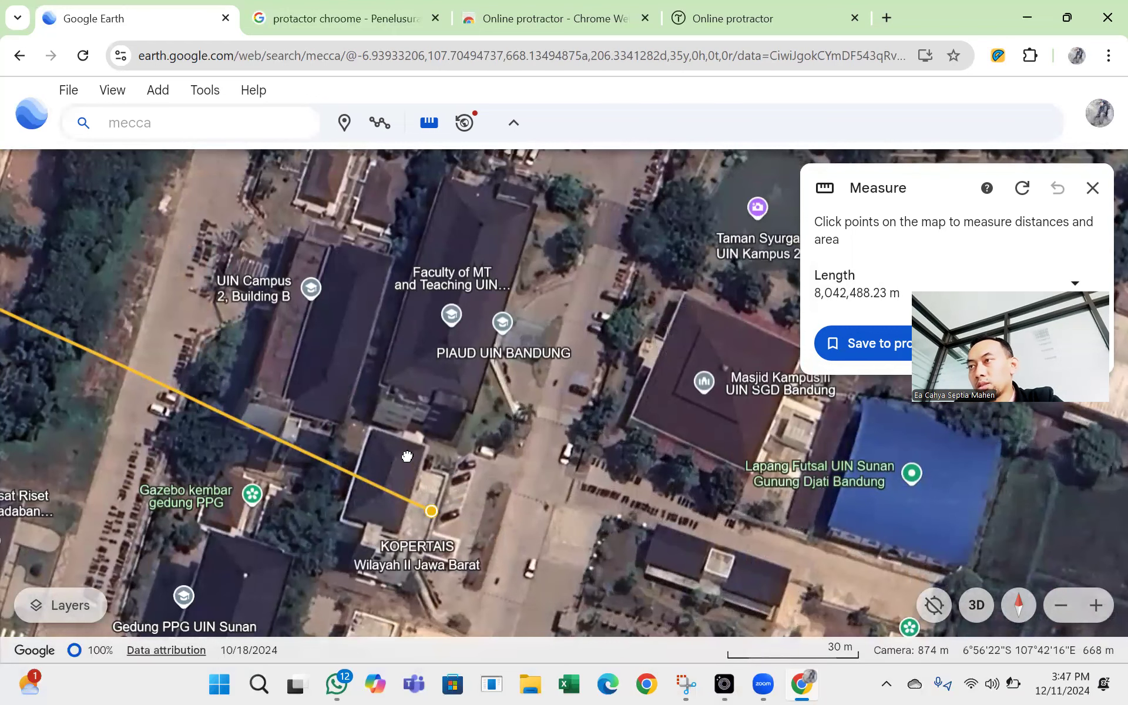
{"action": "left_click_drag", "start_coordinate": [432, 510], "coordinate": [406, 450]}
{"action": "left_click_drag", "start_coordinate": [359, 413], "coordinate": [340, 398]}
{"action": "scroll", "coordinate": [390, 340], "scroll_direction": "up", "scroll_amount": 4}
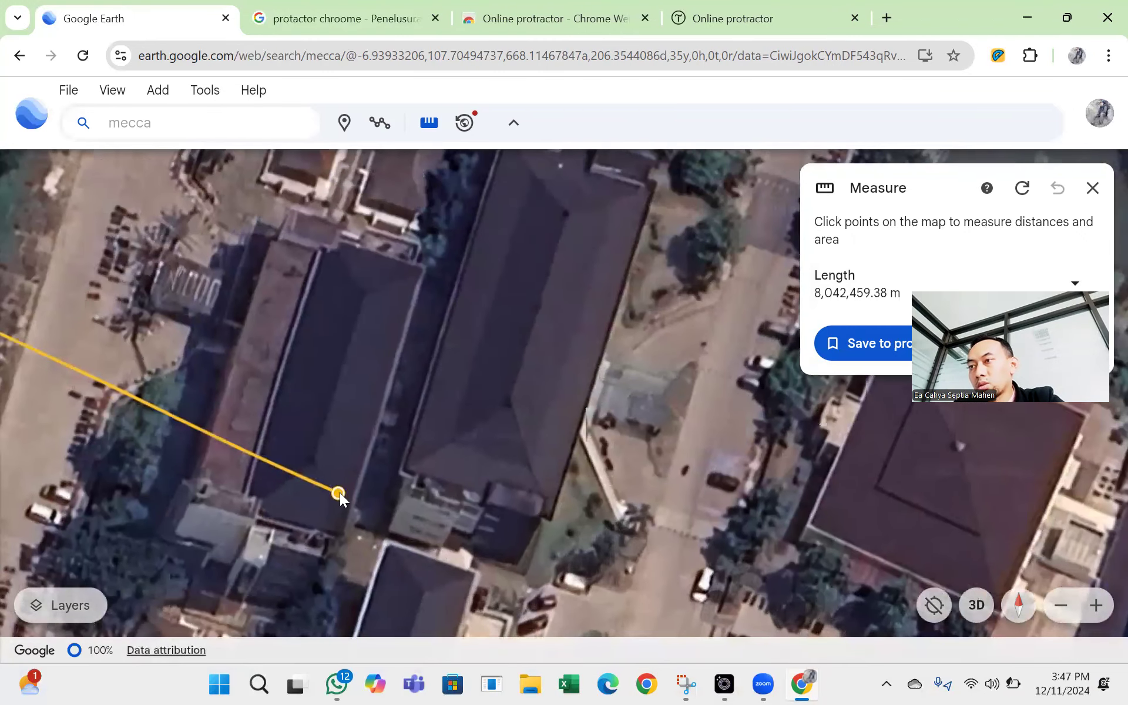
{"action": "left_click_drag", "start_coordinate": [339, 492], "coordinate": [418, 265]}
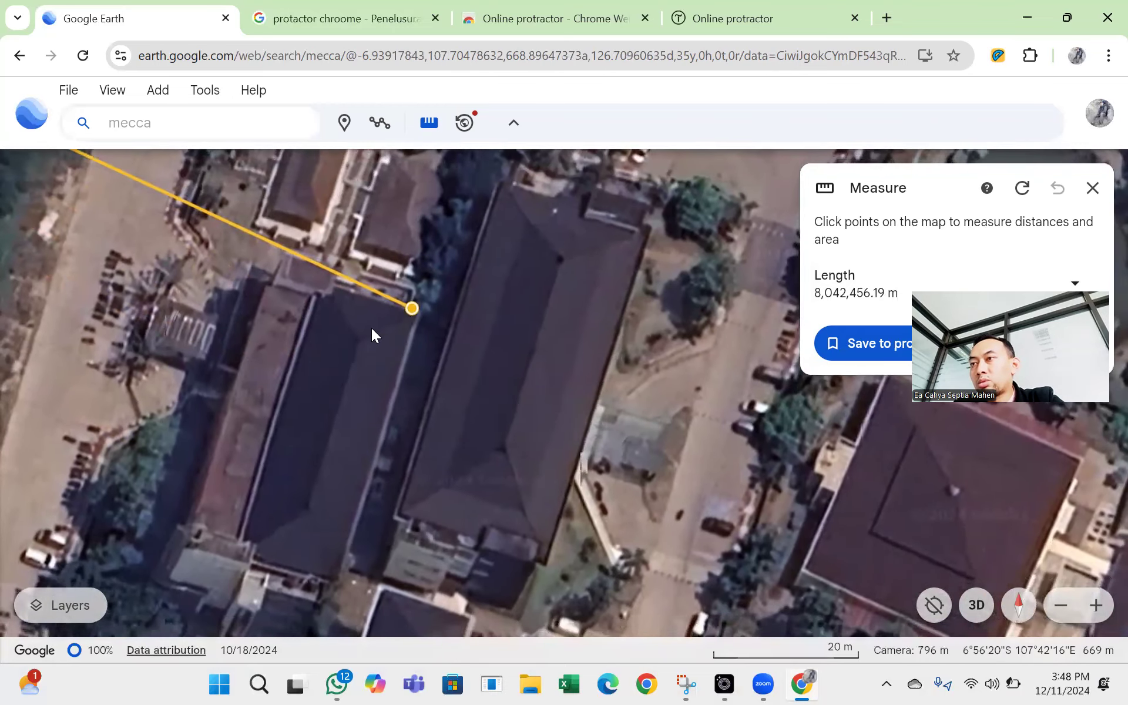
Fine-tune the measuring line's end point so it sits exactly on the building roof's northeast corner.
{"action": "scroll", "coordinate": [428, 302], "scroll_direction": "up", "scroll_amount": 3}
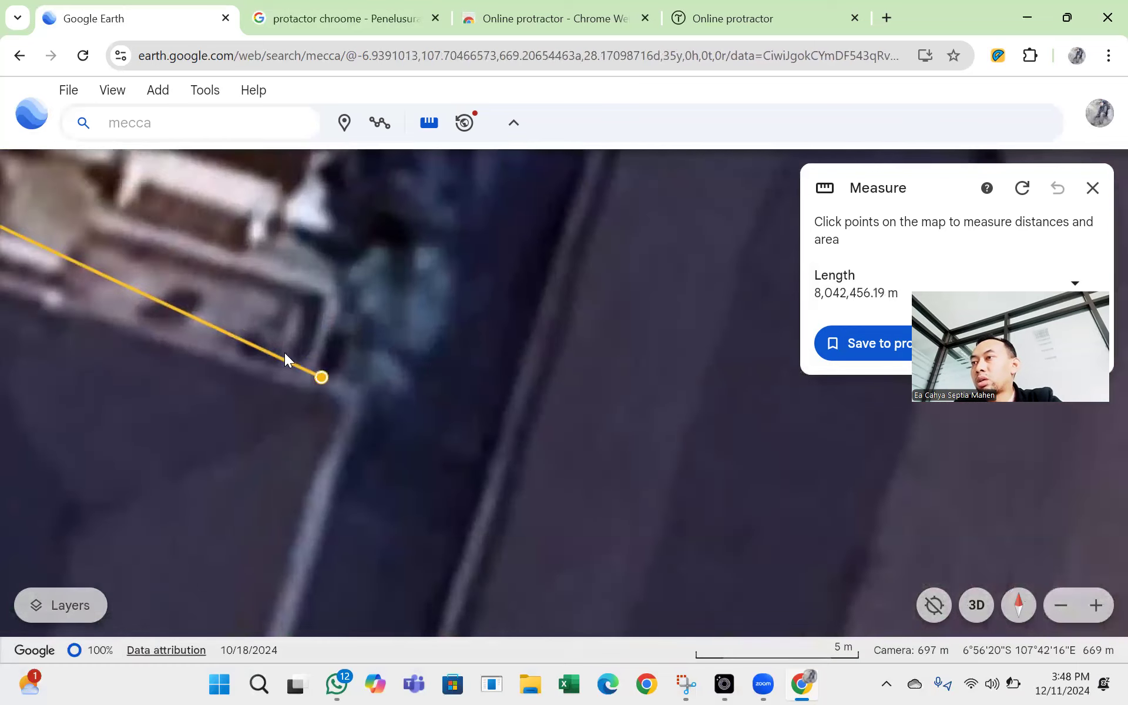
{"action": "left_click", "coordinate": [354, 392]}
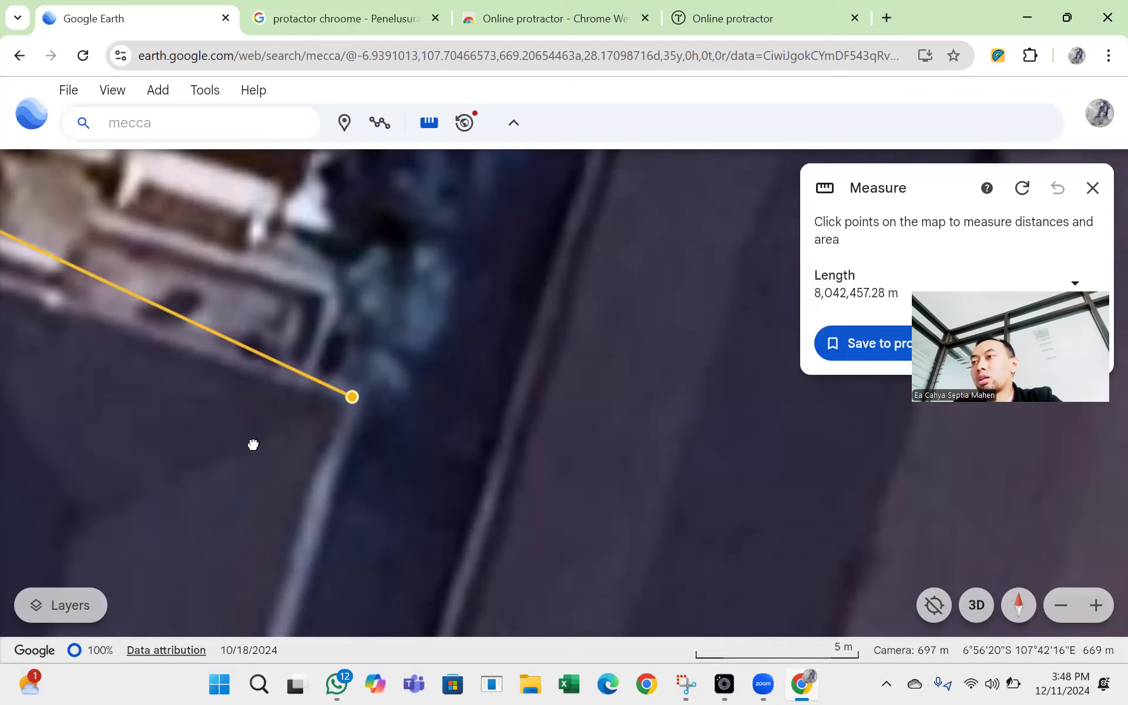
Show the online protractor overlay and align its centre with the measuring line's end point at the roof corner.
{"action": "left_click_drag", "start_coordinate": [416, 476], "coordinate": [477, 448]}
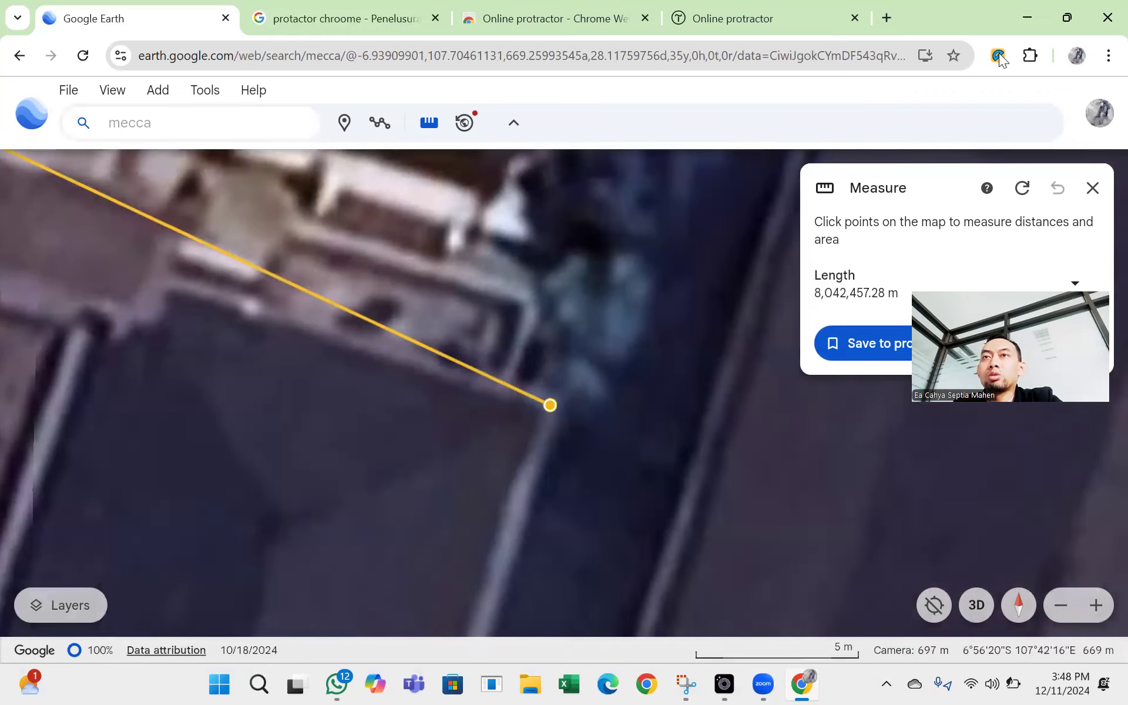
{"action": "left_click", "coordinate": [998, 57]}
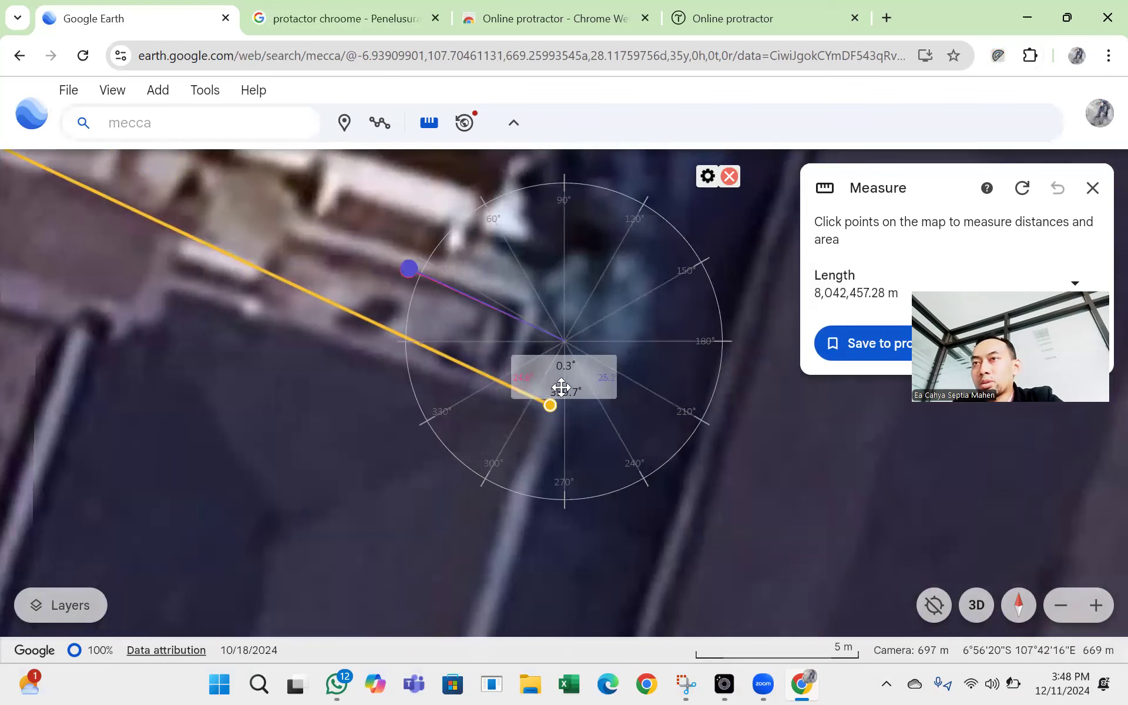
{"action": "left_click", "coordinate": [571, 337]}
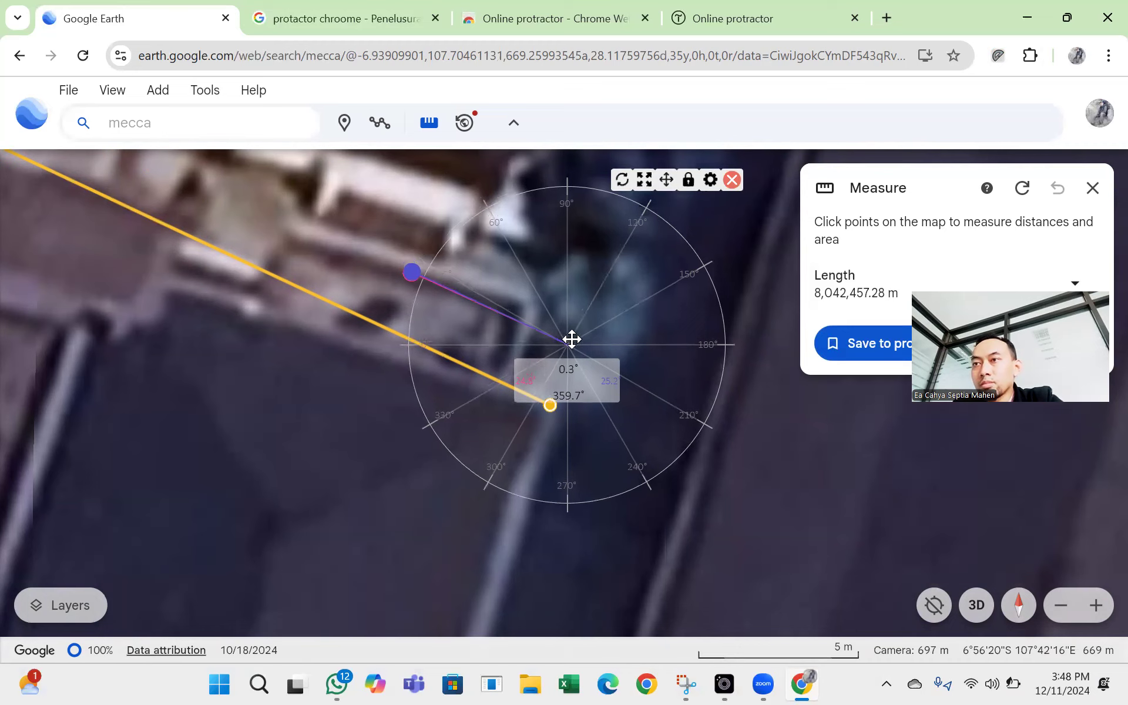
{"action": "left_click", "coordinate": [551, 402]}
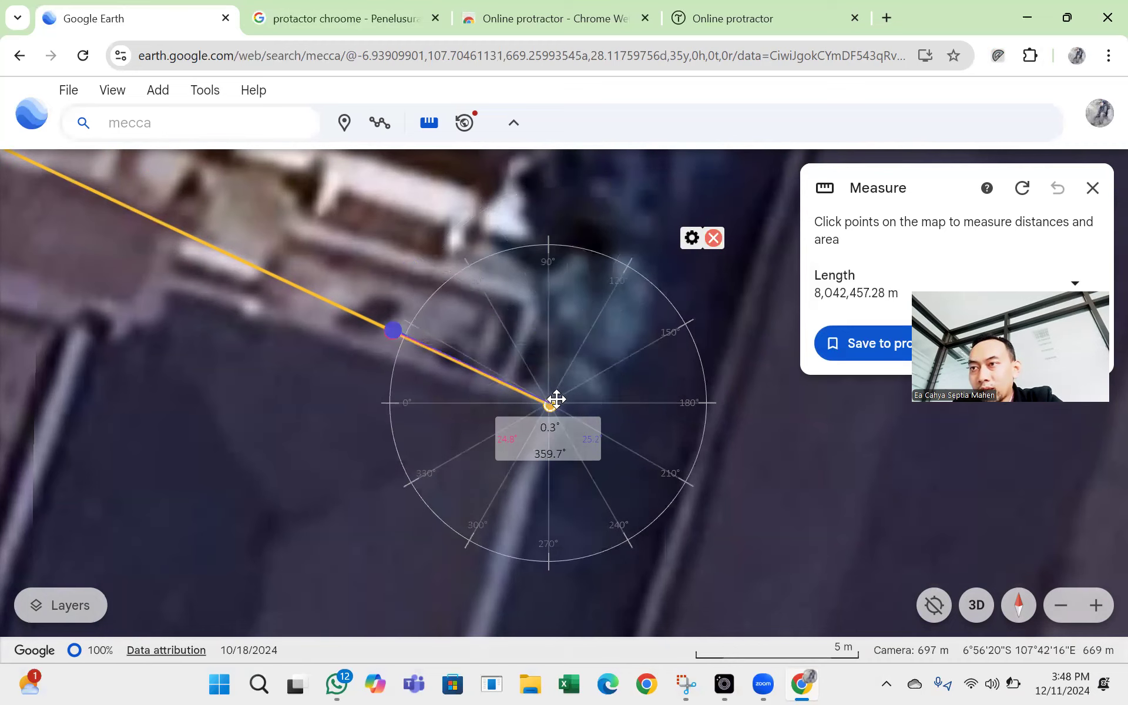
{"action": "left_click_drag", "start_coordinate": [555, 399], "coordinate": [553, 397]}
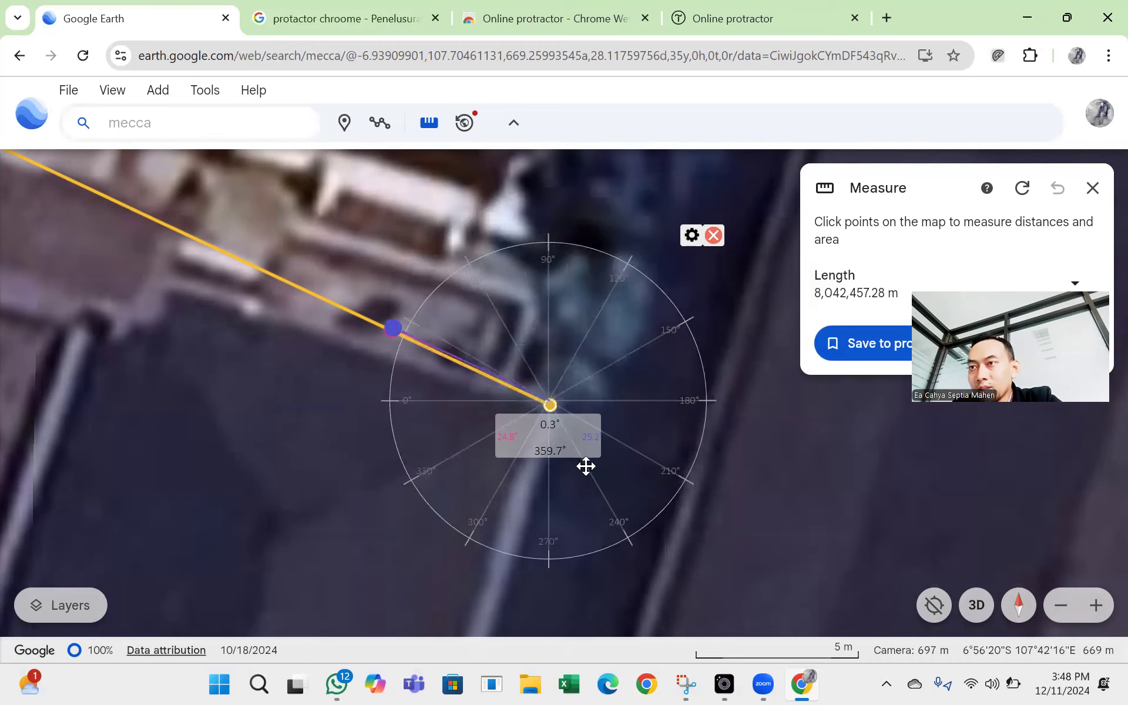
{"action": "left_click_drag", "start_coordinate": [530, 467], "coordinate": [532, 467]}
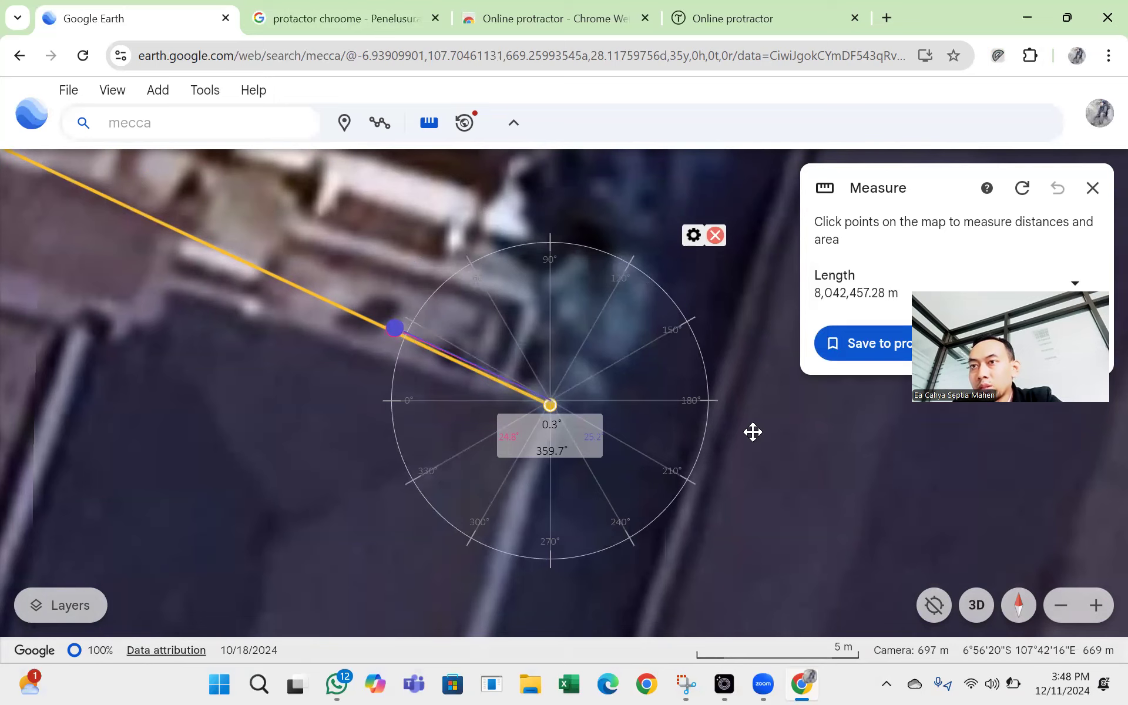